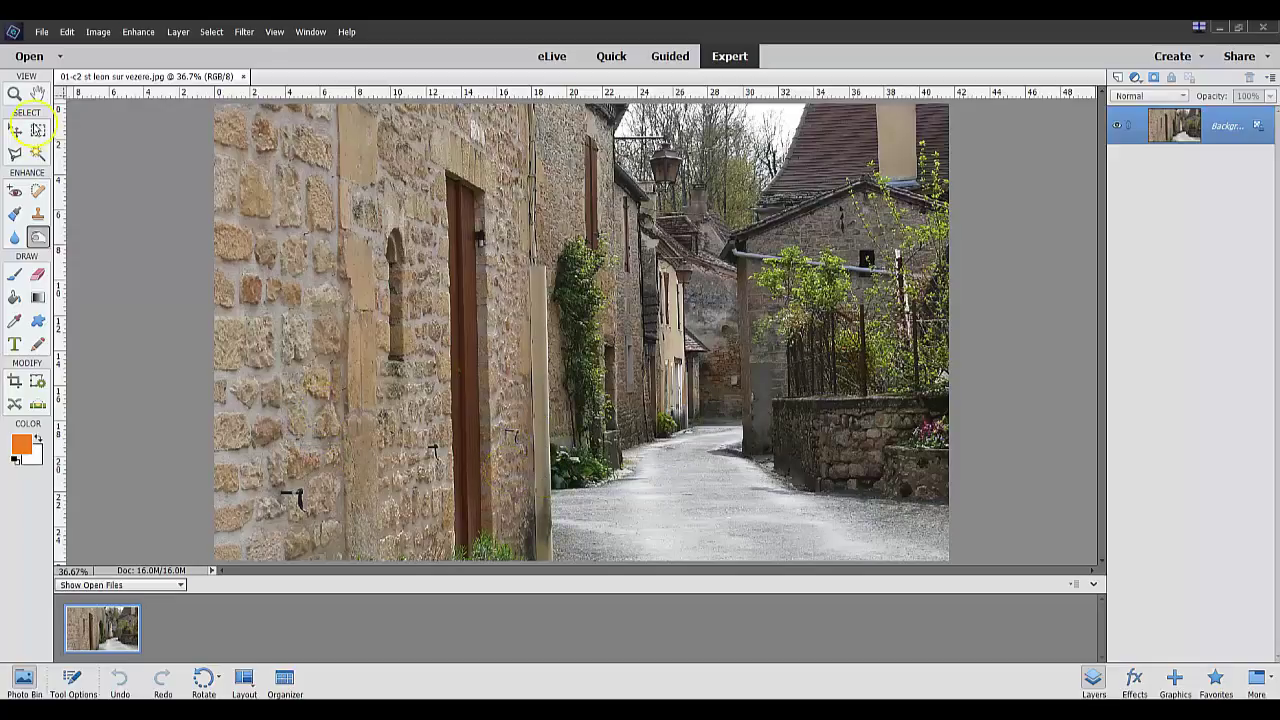
Marquee-select a narrow vertical strip of stone wall beside the door.
{"action": "left_click", "coordinate": [37, 130]}
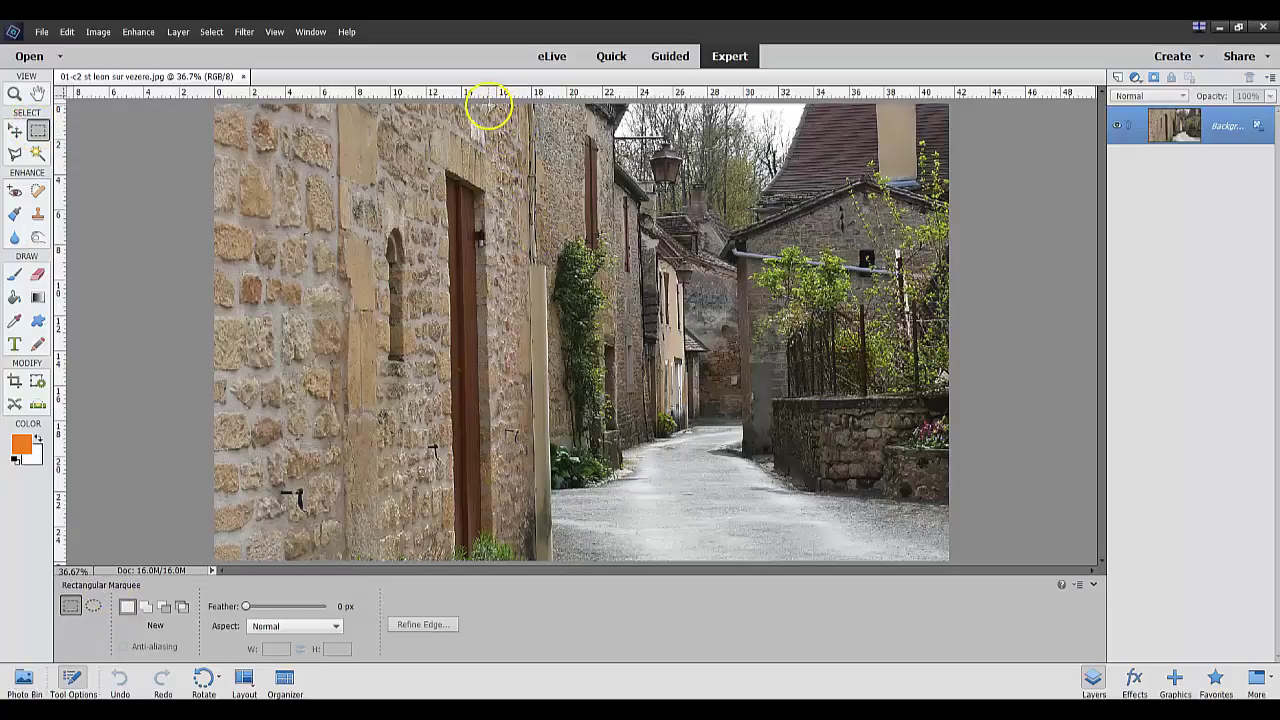
{"action": "left_click_drag", "start_coordinate": [491, 104], "coordinate": [521, 563]}
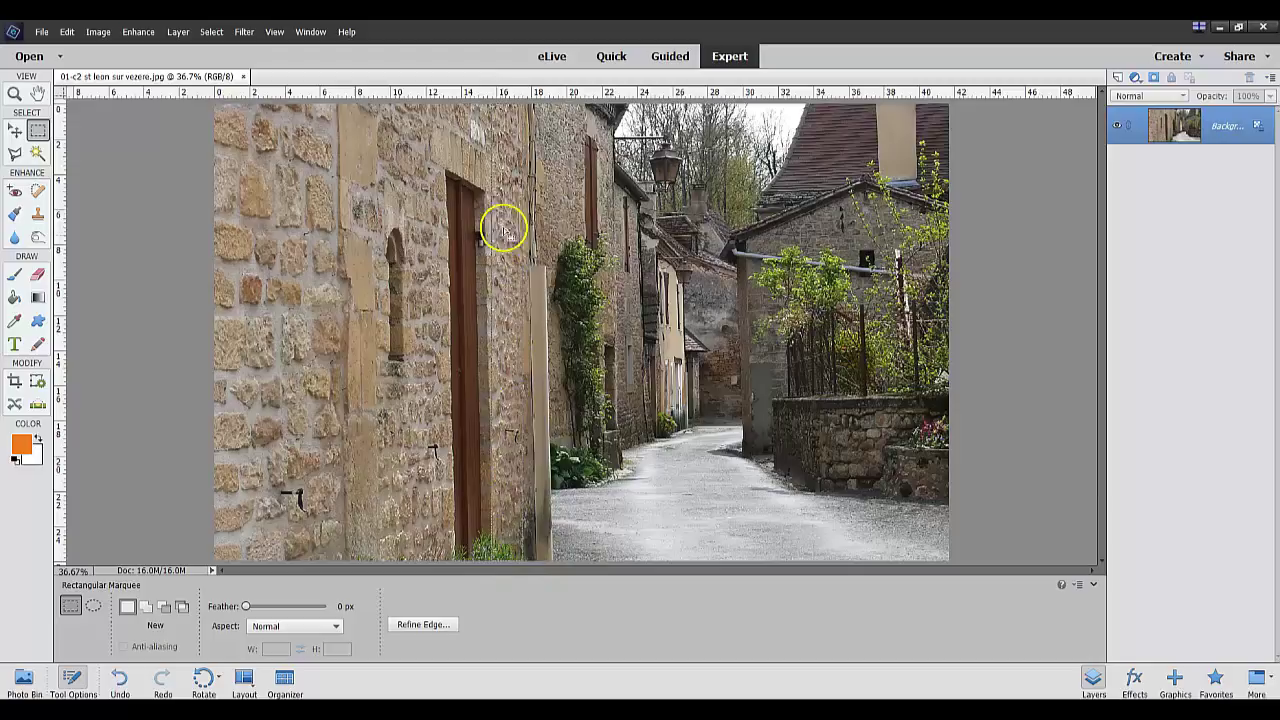
{"action": "scroll", "coordinate": [608, 443], "scroll_direction": "up", "scroll_amount": 4}
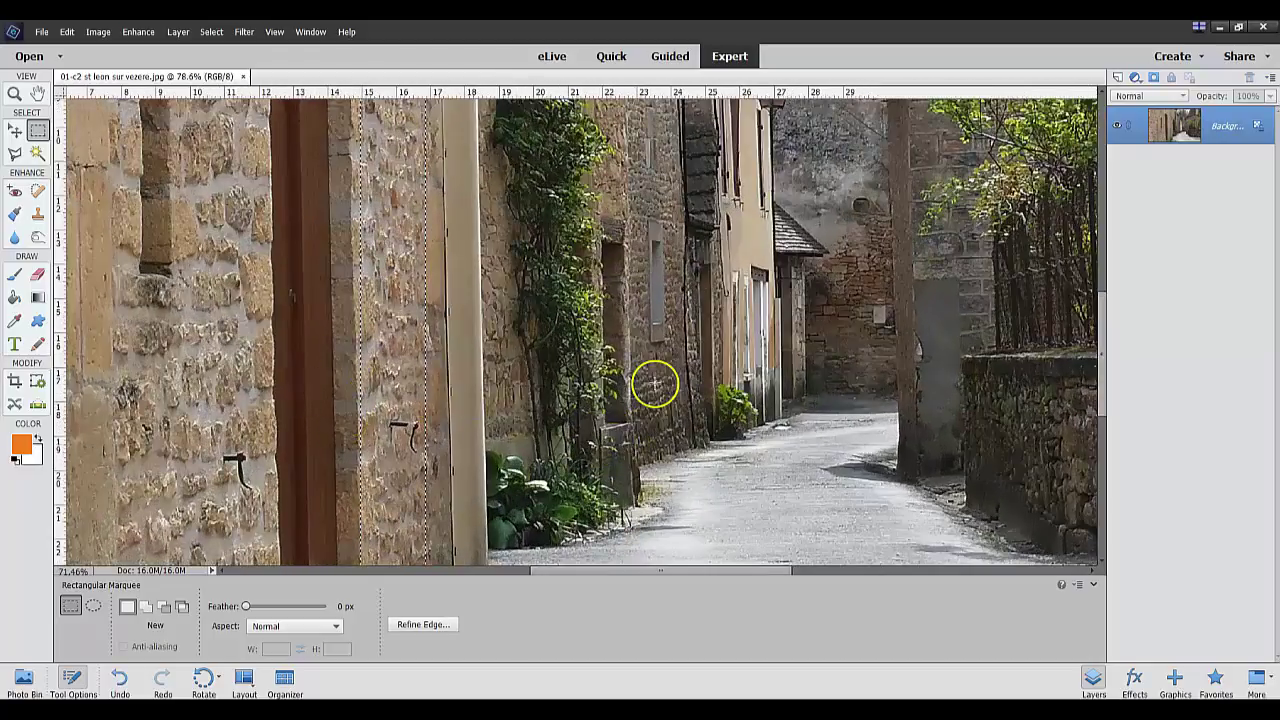
{"action": "scroll", "coordinate": [654, 382], "scroll_direction": "down", "scroll_amount": 3}
{"action": "scroll", "coordinate": [655, 385], "scroll_direction": "down", "scroll_amount": 1}
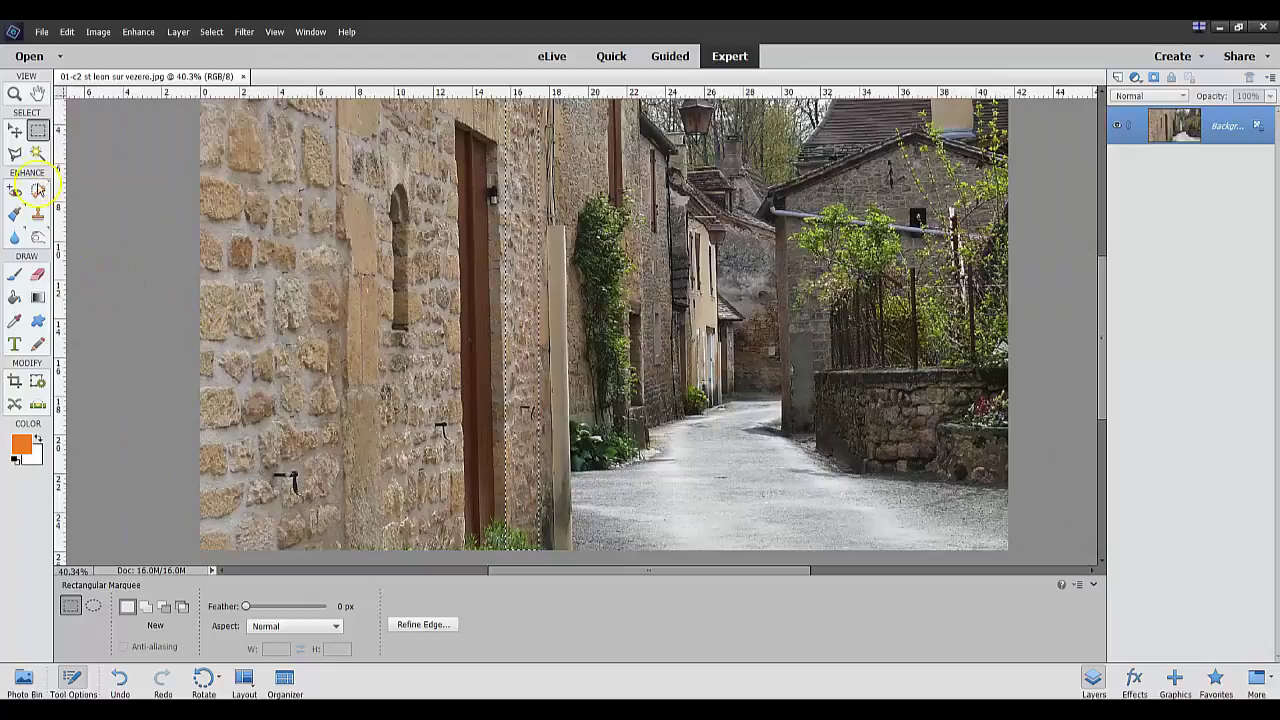
Stretch the wall strip rightward to 198.37% width over the pale pillar and commit.
{"action": "left_click", "coordinate": [15, 131]}
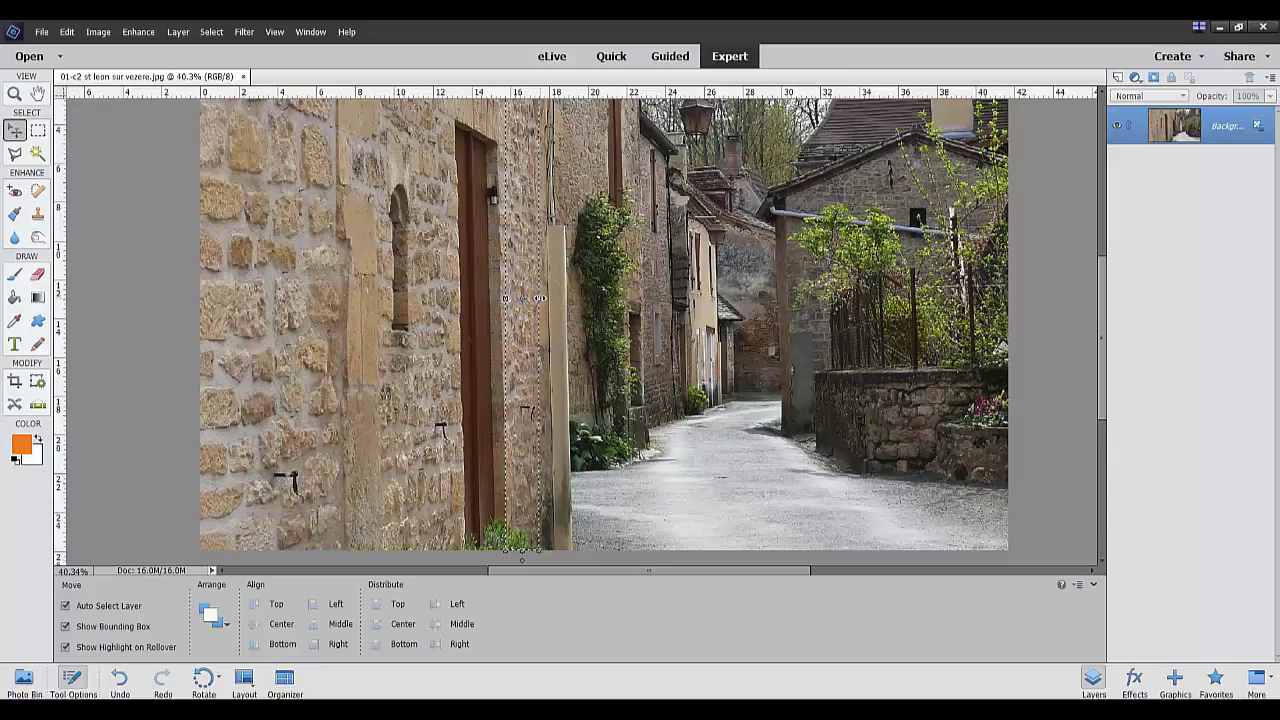
{"action": "left_click", "coordinate": [539, 298]}
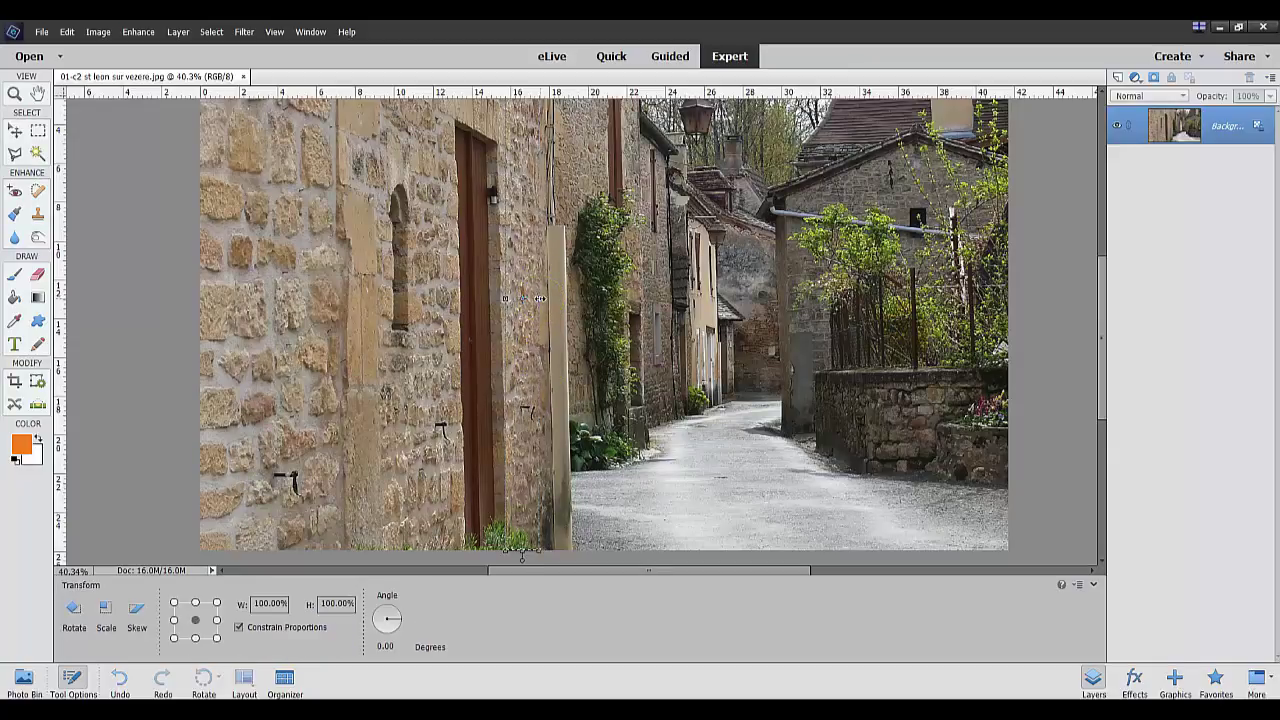
{"action": "left_click_drag", "start_coordinate": [551, 298], "coordinate": [571, 298]}
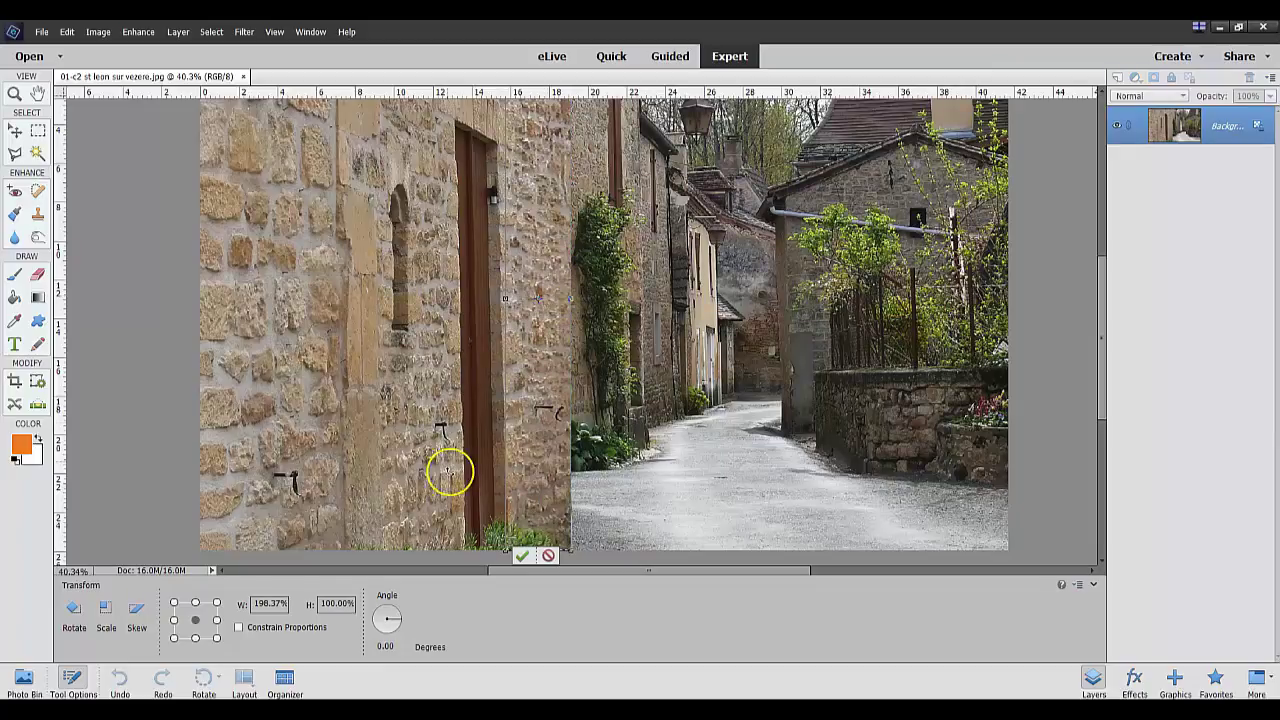
{"action": "left_click", "coordinate": [522, 555]}
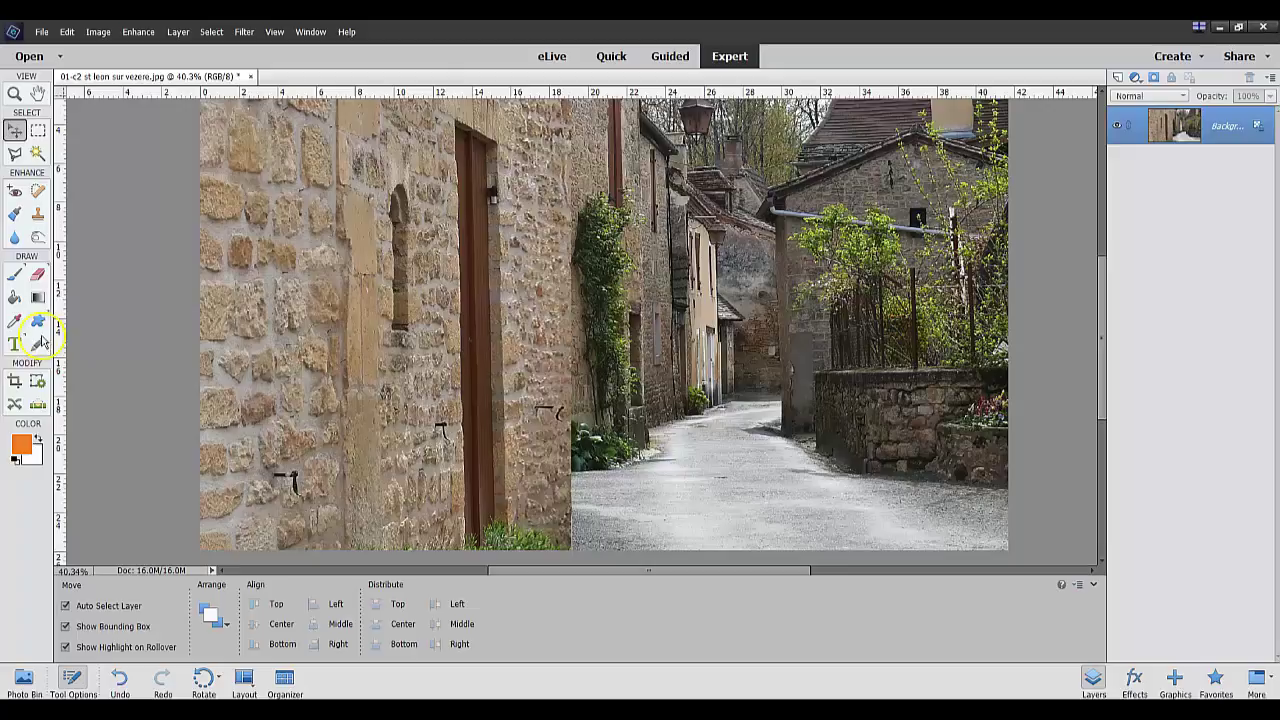
Clone Stamp (30 px) stone texture over the dark mark by the vine and the door seam.
{"action": "left_click", "coordinate": [37, 218]}
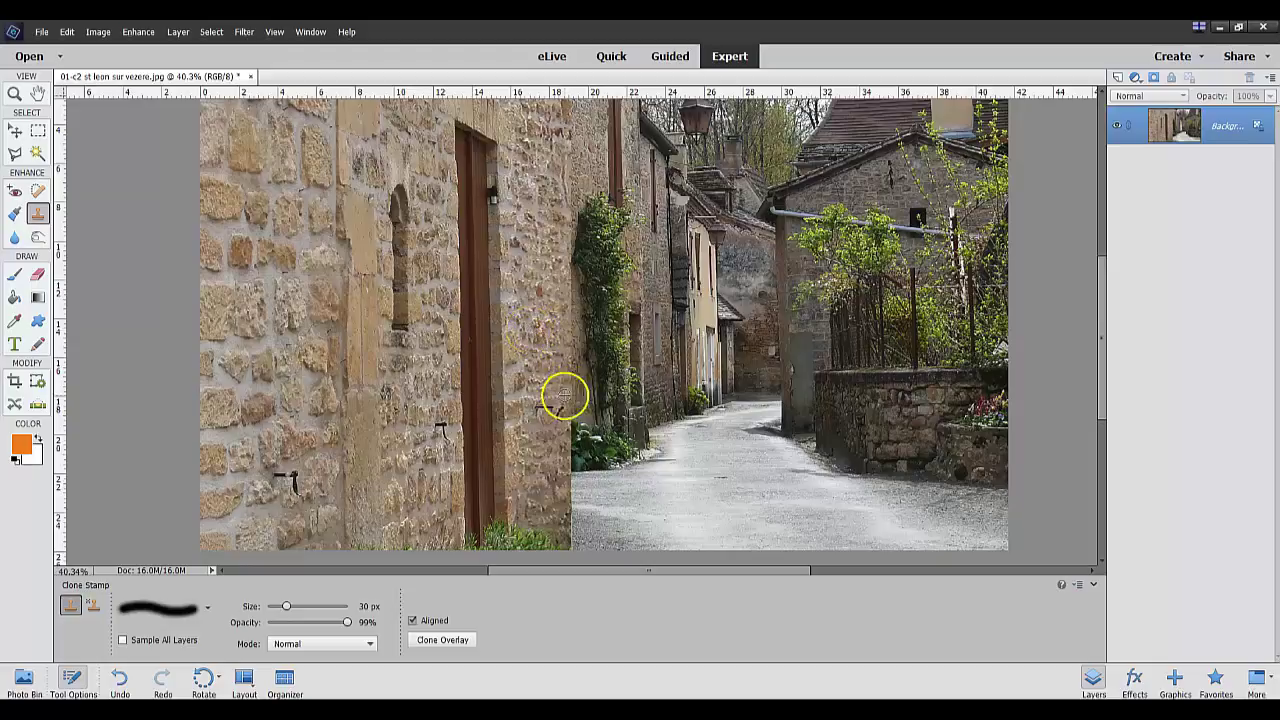
{"action": "mouse_move", "coordinate": [563, 406]}
{"action": "left_mouse_down"}
{"action": "mouse_move", "coordinate": [560, 424]}
{"action": "mouse_move", "coordinate": [558, 410]}
{"action": "left_mouse_up"}
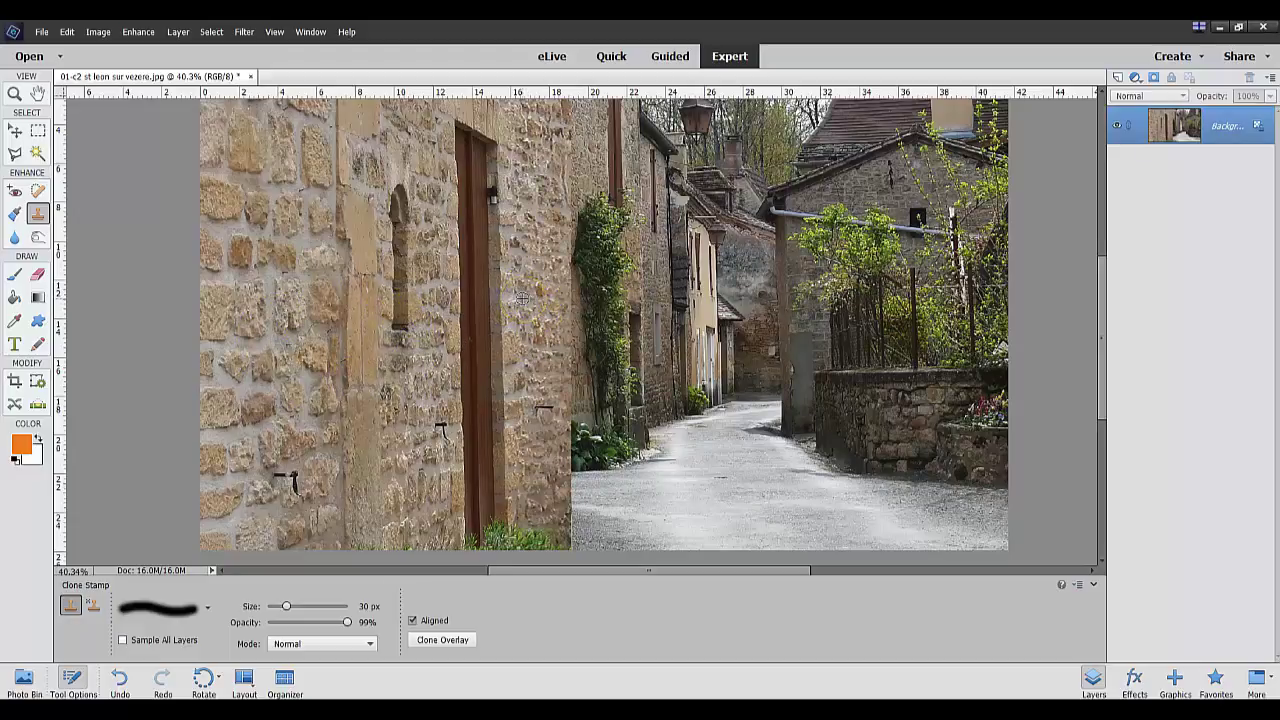
{"action": "mouse_move", "coordinate": [522, 298]}
{"action": "left_mouse_down"}
{"action": "mouse_move", "coordinate": [526, 263]}
{"action": "mouse_move", "coordinate": [514, 374]}
{"action": "mouse_move", "coordinate": [529, 371]}
{"action": "mouse_move", "coordinate": [520, 300]}
{"action": "mouse_move", "coordinate": [526, 317]}
{"action": "mouse_move", "coordinate": [467, 73]}
{"action": "left_mouse_up"}
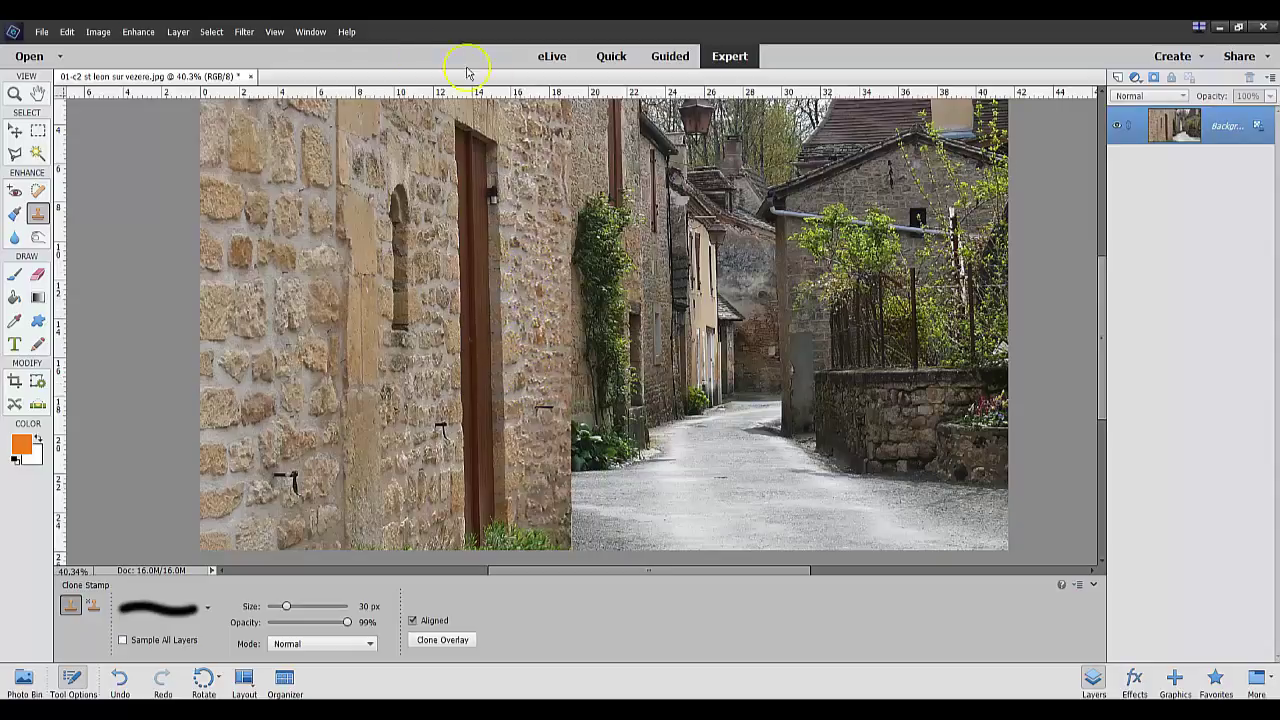
Boost colour saturation with a Quick mode Color preset, then return to Expert mode.
{"action": "left_click", "coordinate": [611, 57]}
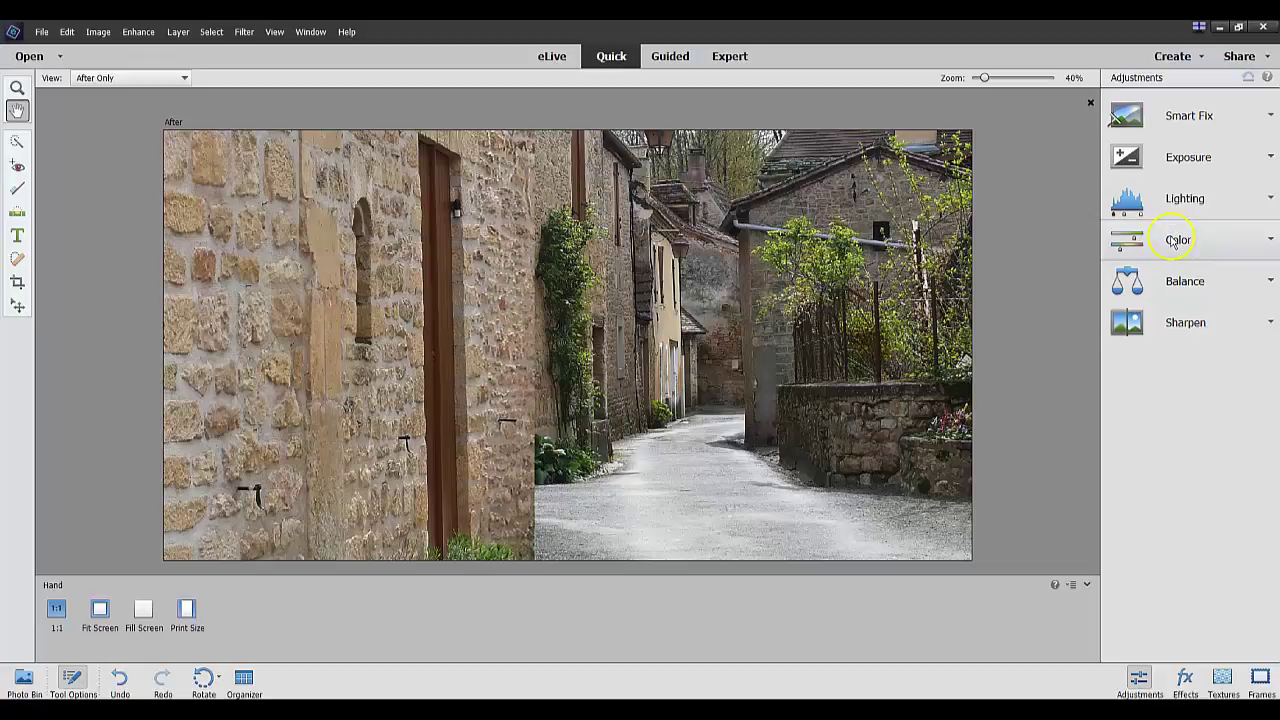
{"action": "left_click", "coordinate": [1175, 242]}
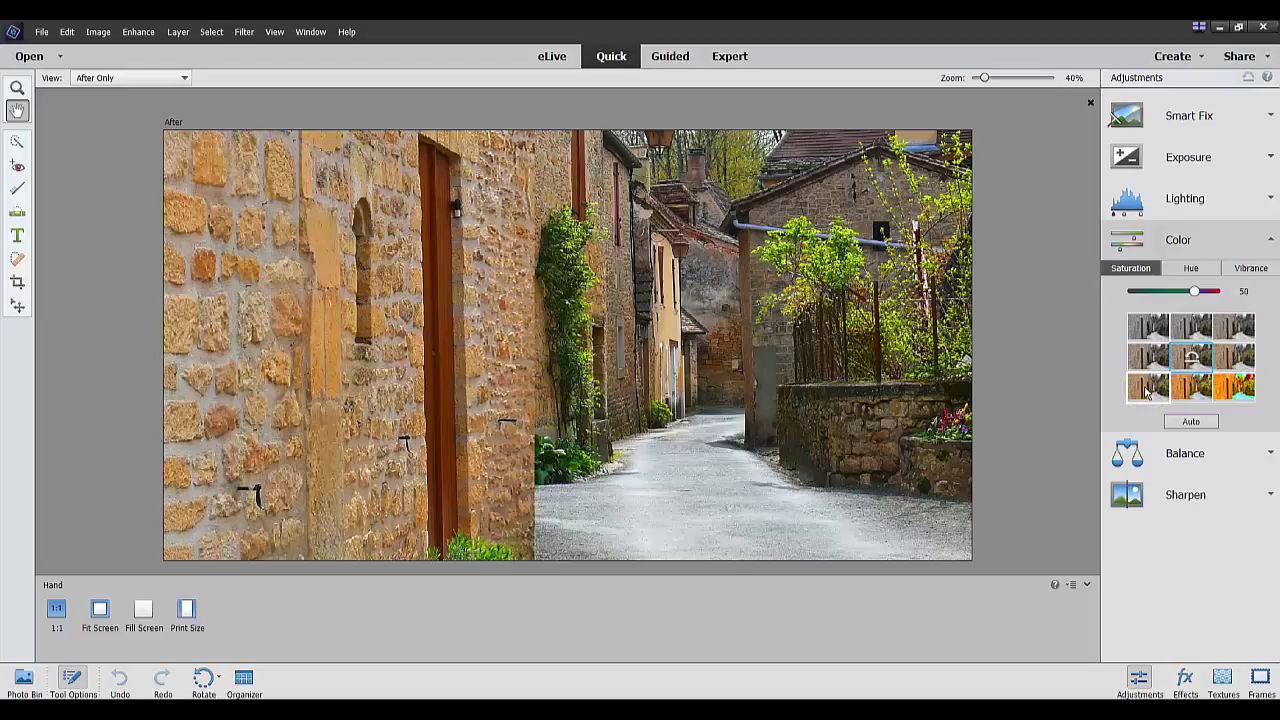
{"action": "left_click", "coordinate": [1145, 392]}
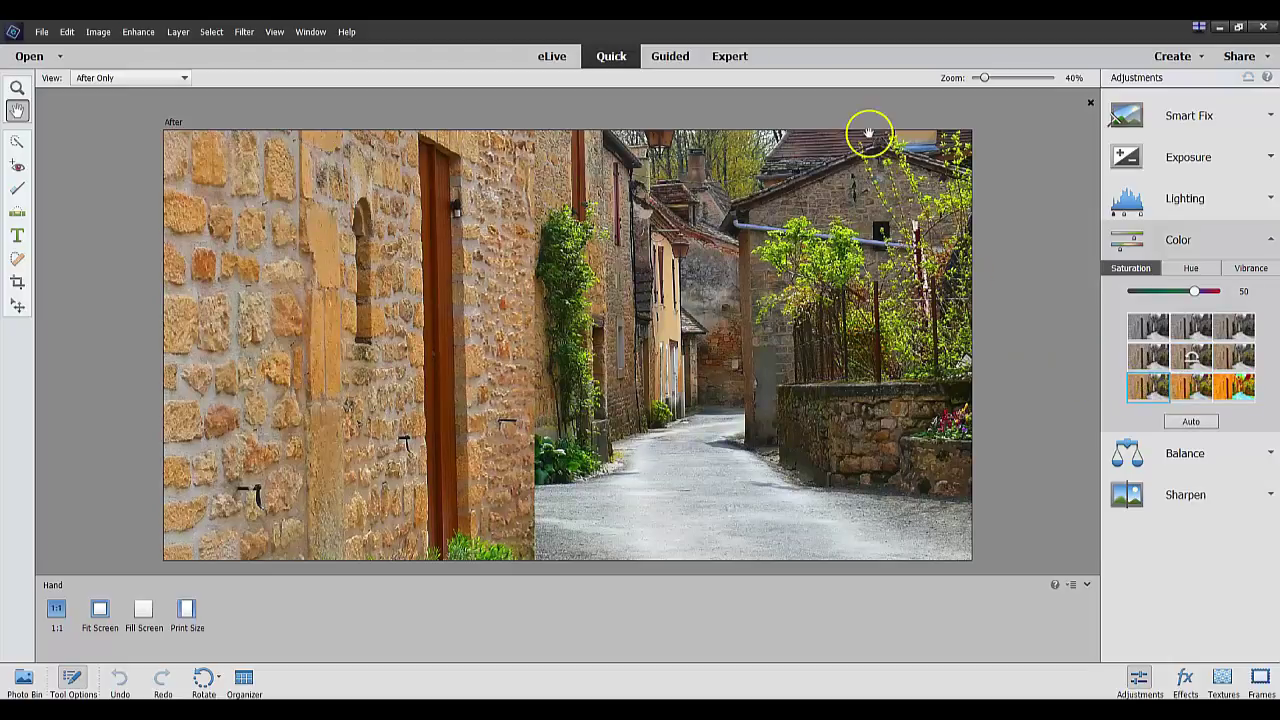
{"action": "left_click", "coordinate": [729, 57]}
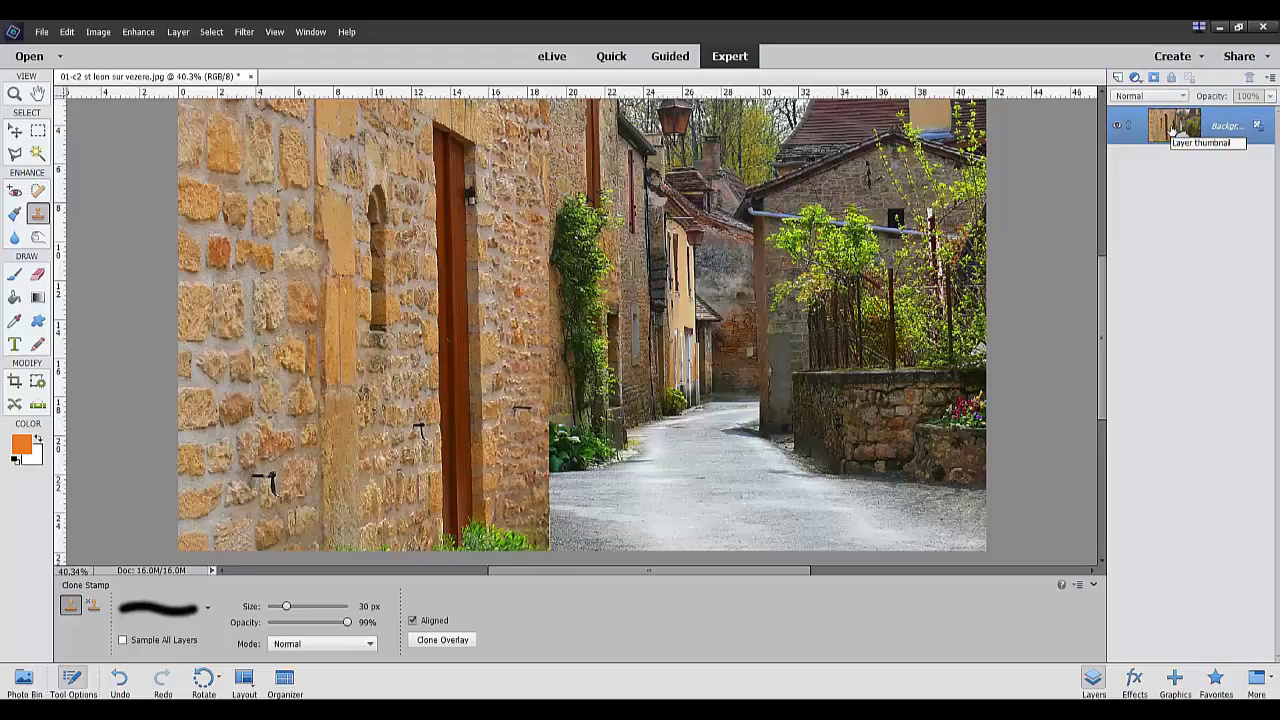
Duplicate the Background onto Layer 1 and hide the original Background layer.
{"action": "left_click_drag", "start_coordinate": [1171, 130], "coordinate": [1170, 127]}
{"action": "key", "text": "ctrl+j"}
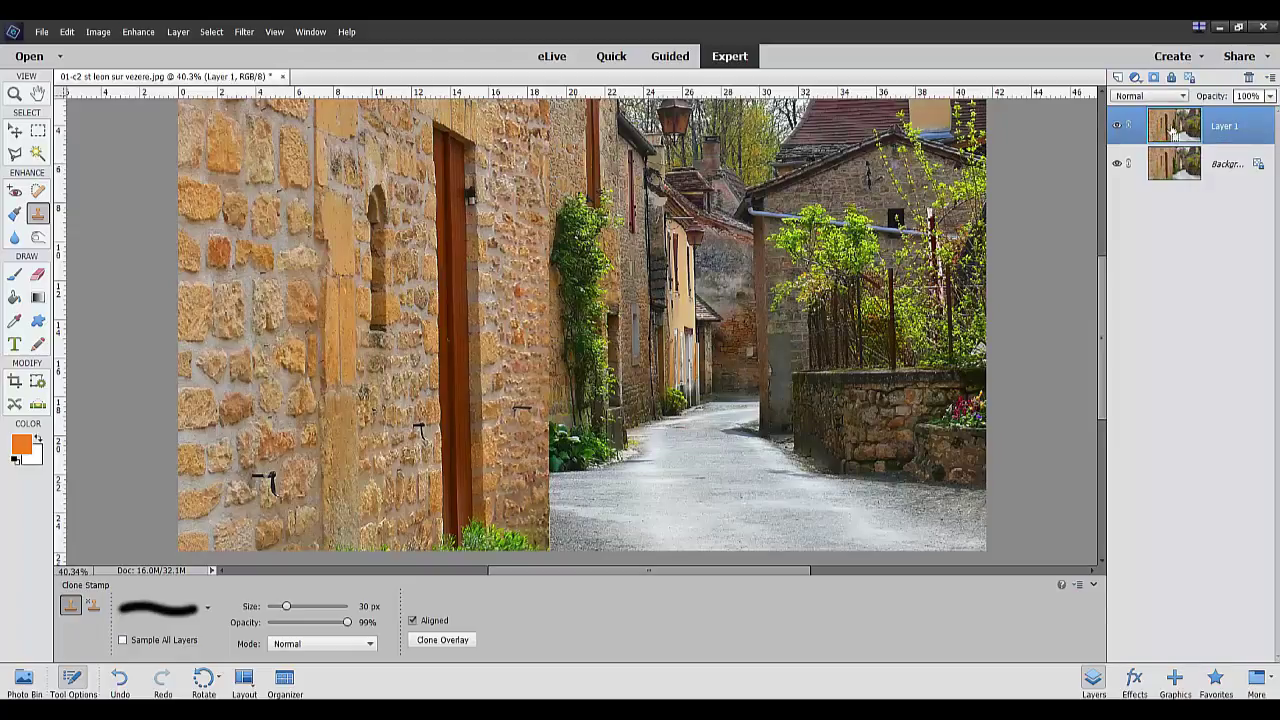
{"action": "left_click", "coordinate": [1117, 165]}
Quick Select the road, excluding the wall base, and copy it onto Layer 2.
{"action": "left_click", "coordinate": [37, 153]}
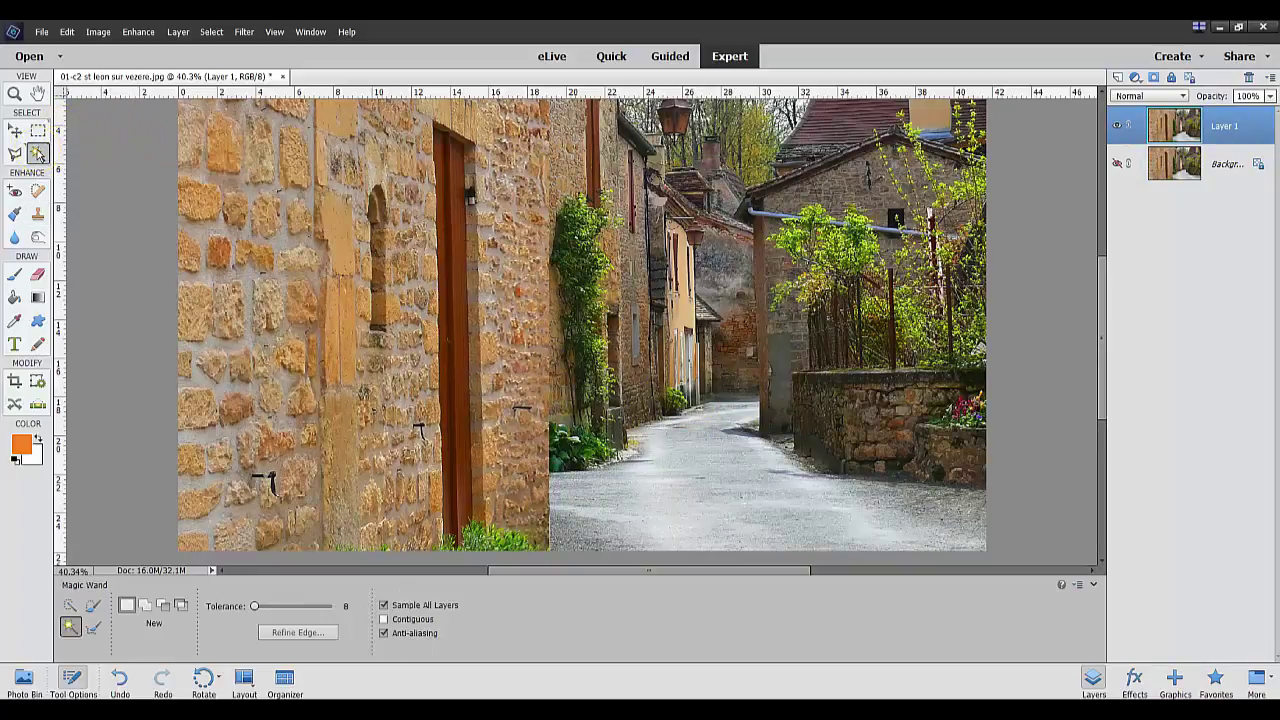
{"action": "left_click", "coordinate": [70, 607]}
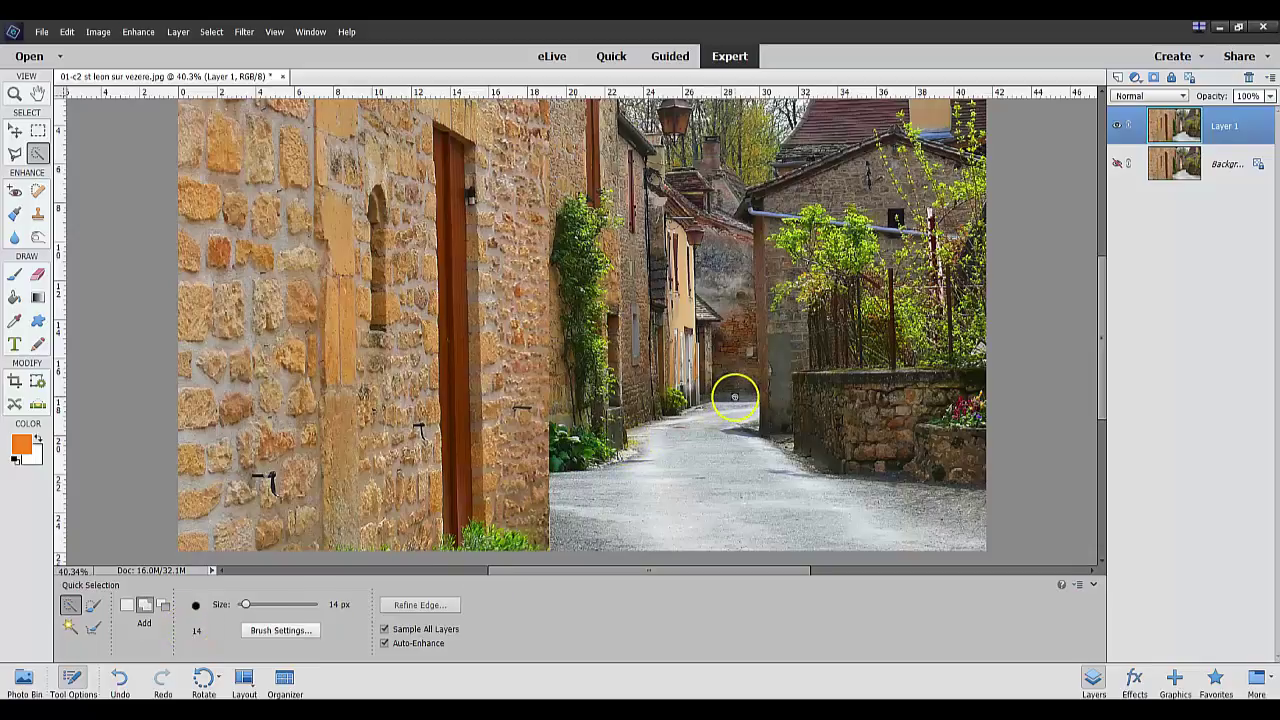
{"action": "left_click_drag", "start_coordinate": [734, 397], "coordinate": [655, 477]}
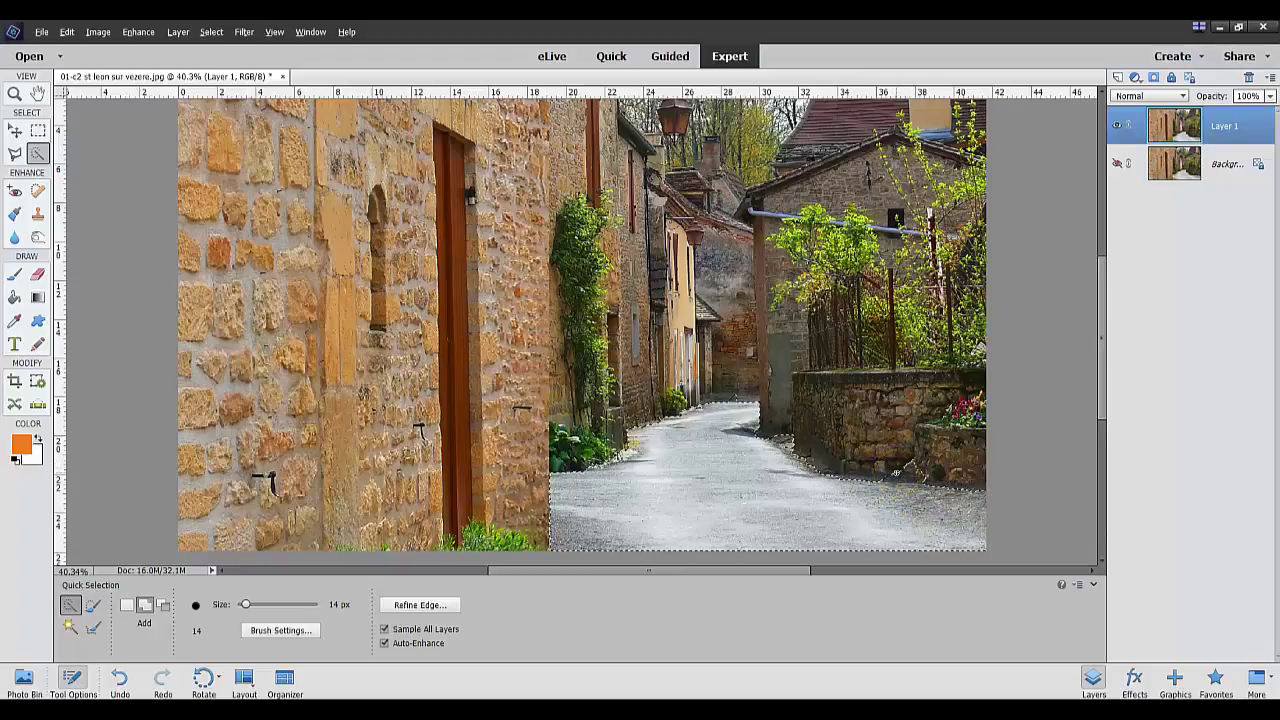
{"action": "key", "text": "alt"}
{"action": "left_click_drag", "start_coordinate": [886, 474], "coordinate": [920, 474]}
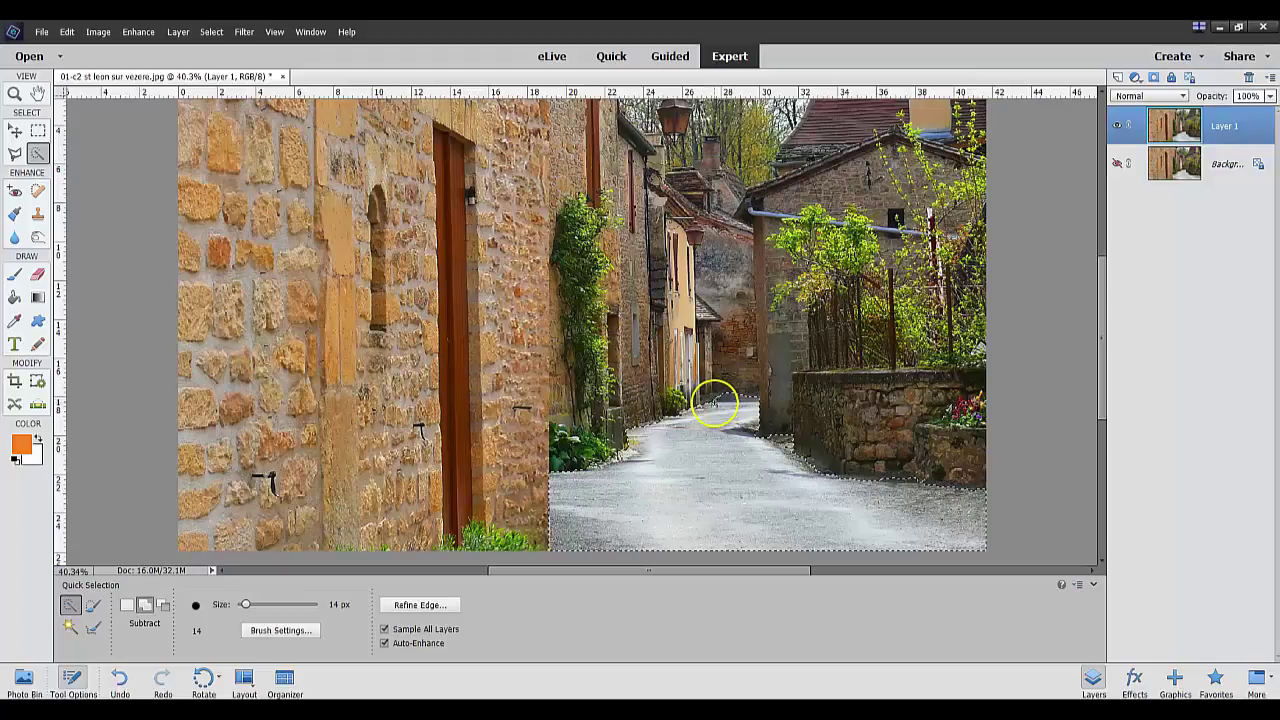
{"action": "left_click", "coordinate": [779, 455], "text": "alt"}
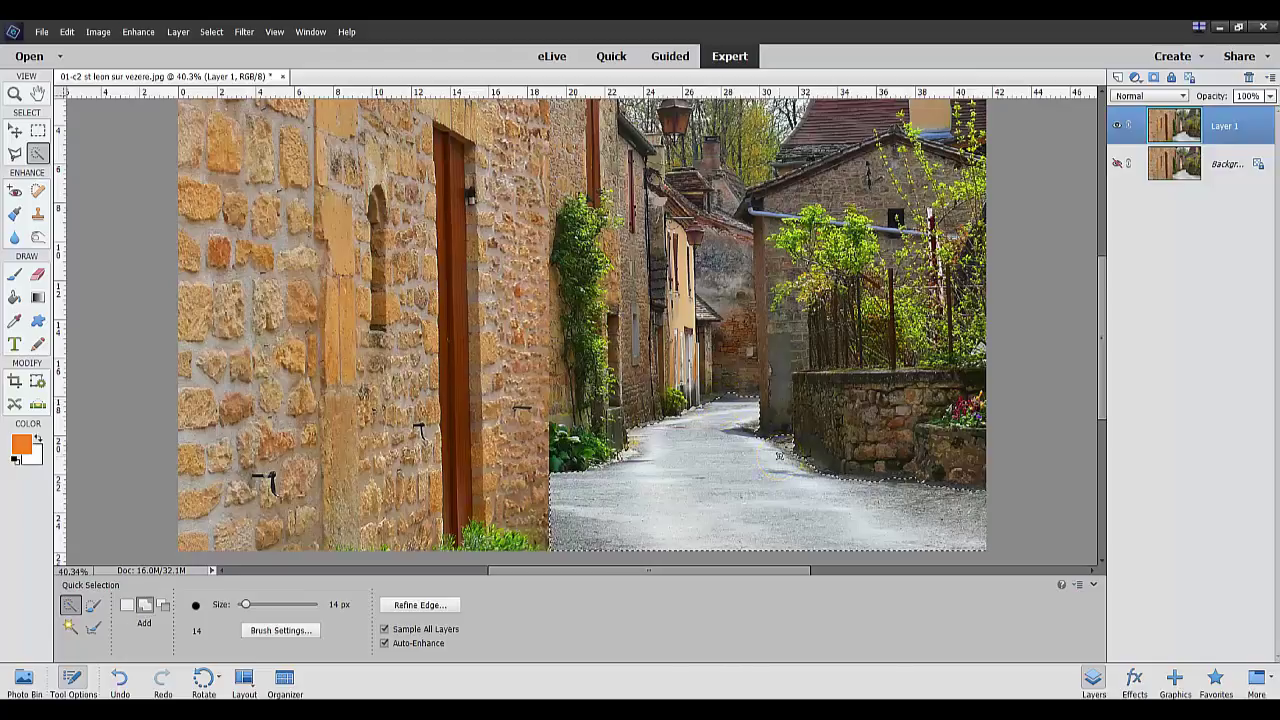
{"action": "key", "text": "ctrl+j"}
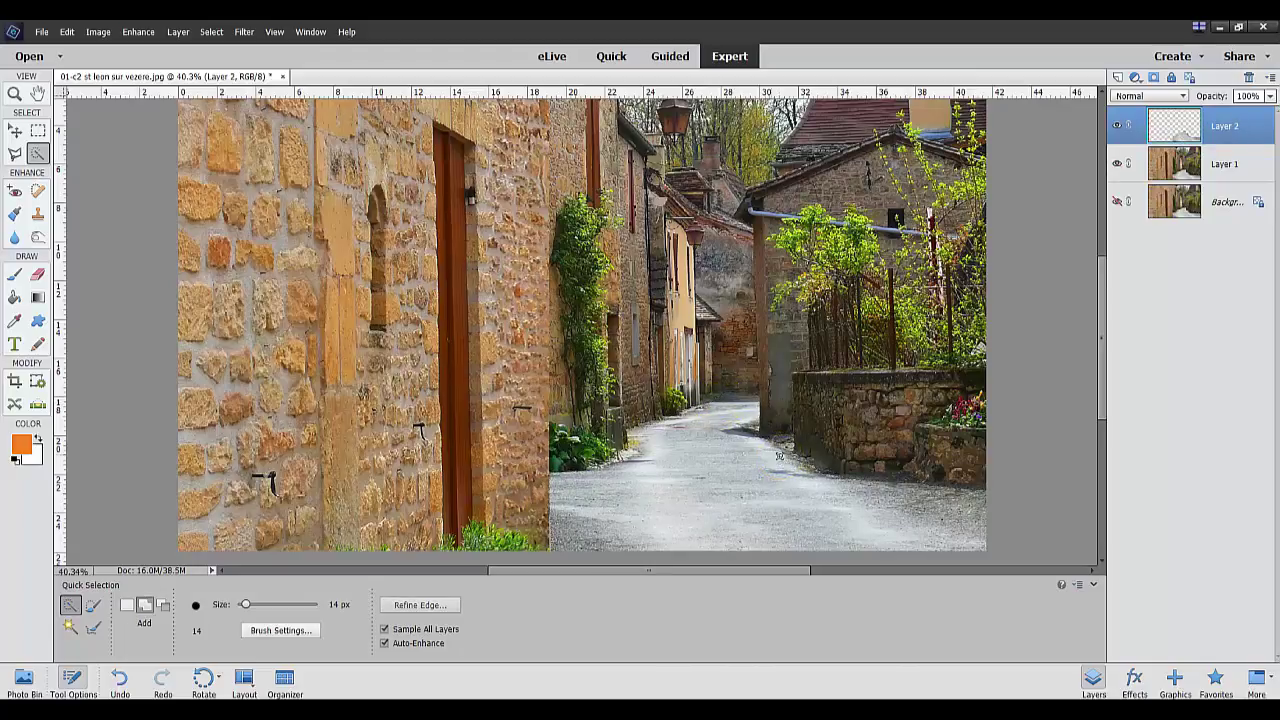
{"action": "left_click", "coordinate": [1118, 164]}
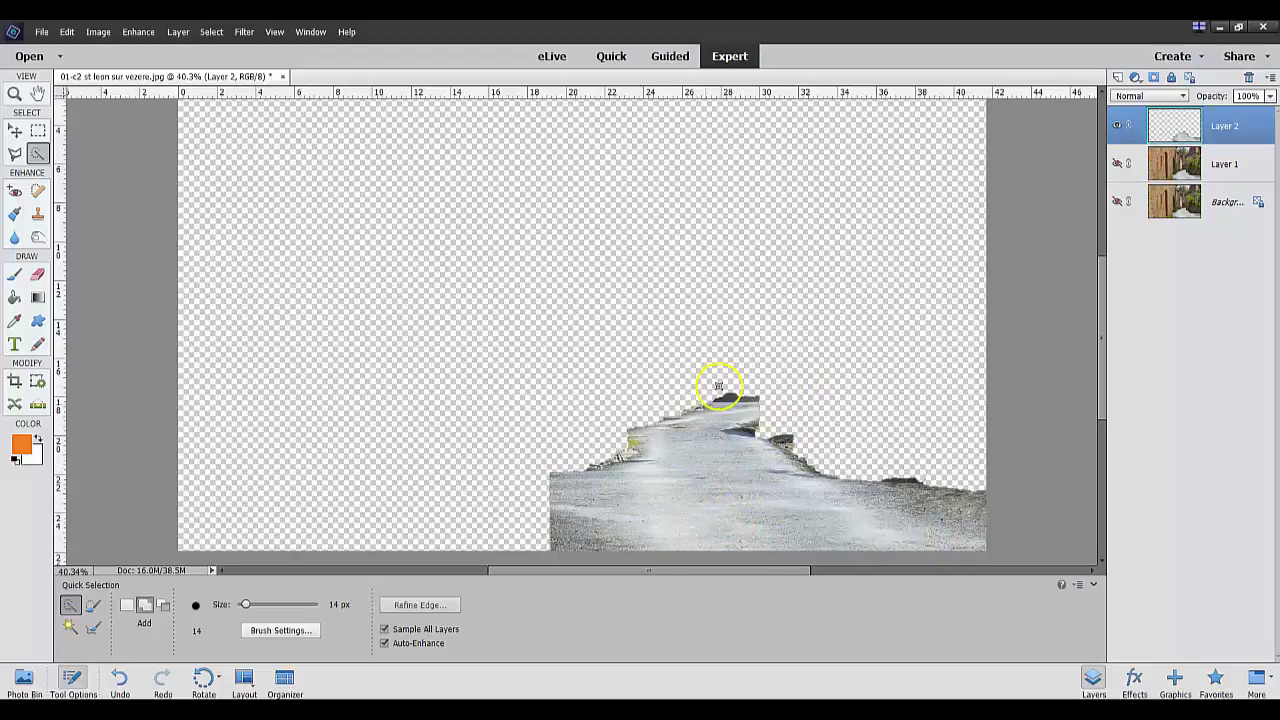
{"action": "left_click", "coordinate": [1117, 163]}
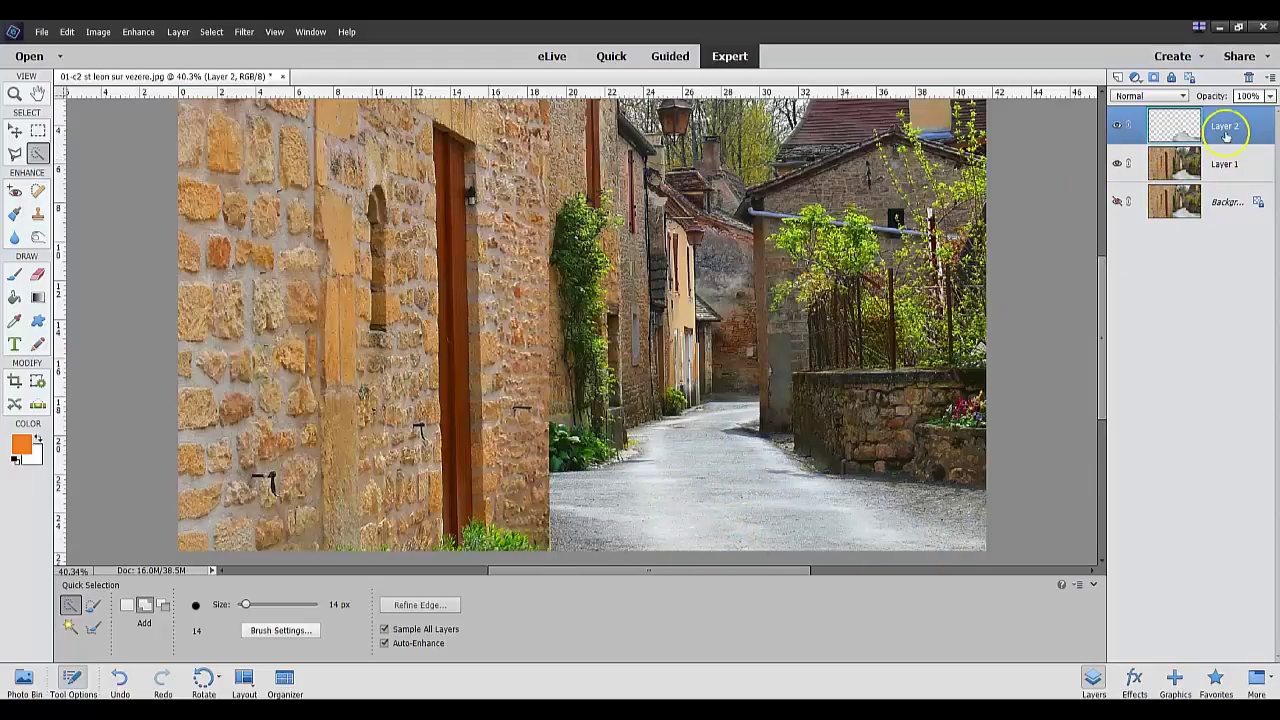
In Quick mode, try a darker Lighting shadows preset and a lower Exposure preset.
{"action": "left_click", "coordinate": [609, 57]}
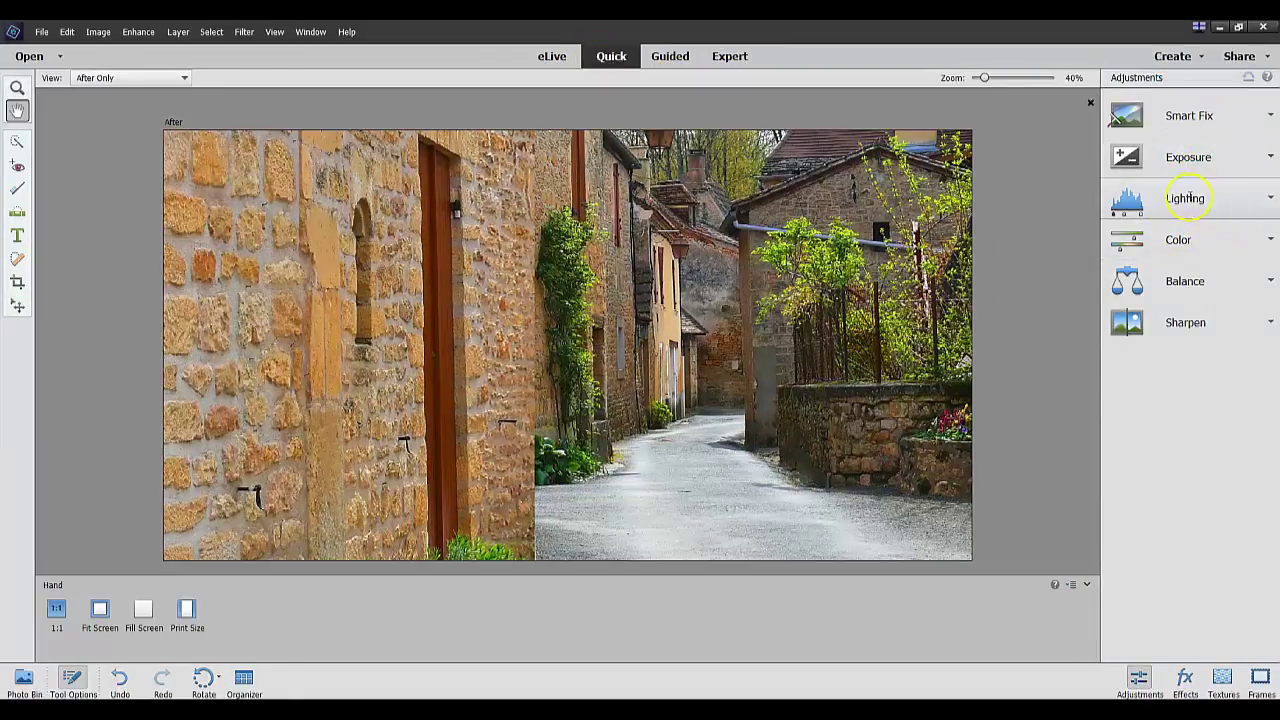
{"action": "left_click", "coordinate": [1186, 198]}
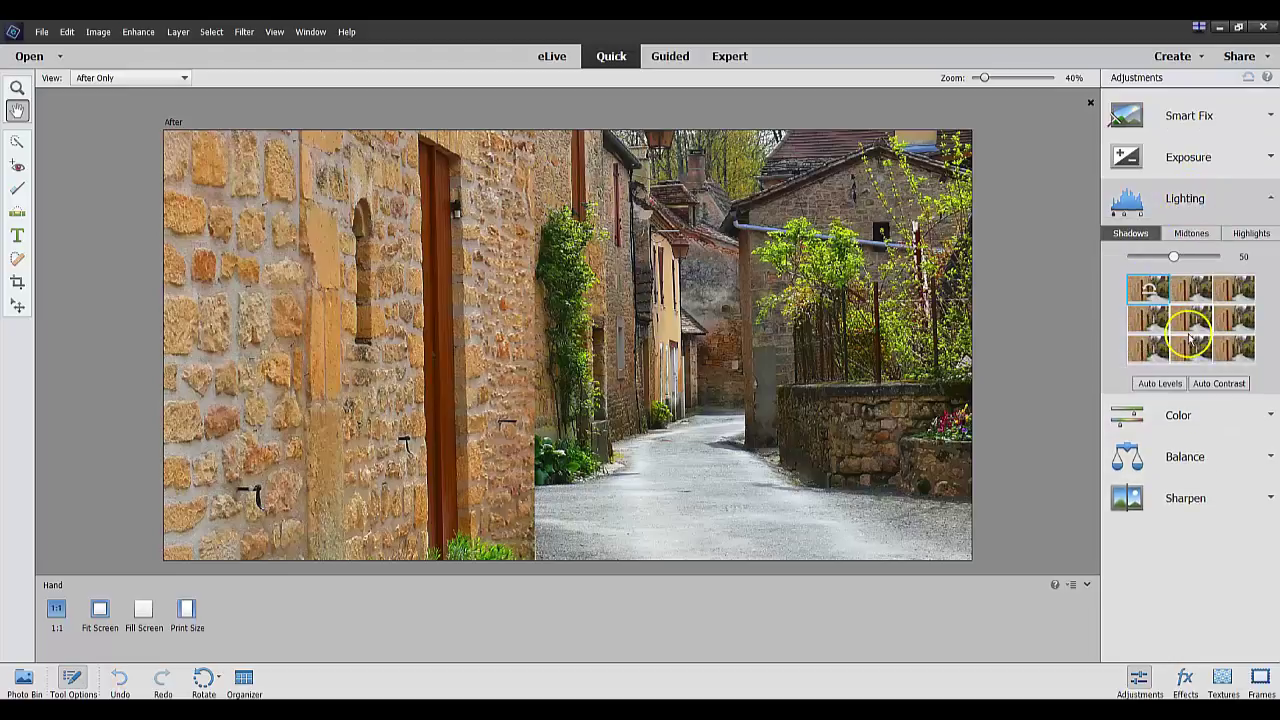
{"action": "left_click", "coordinate": [1140, 295]}
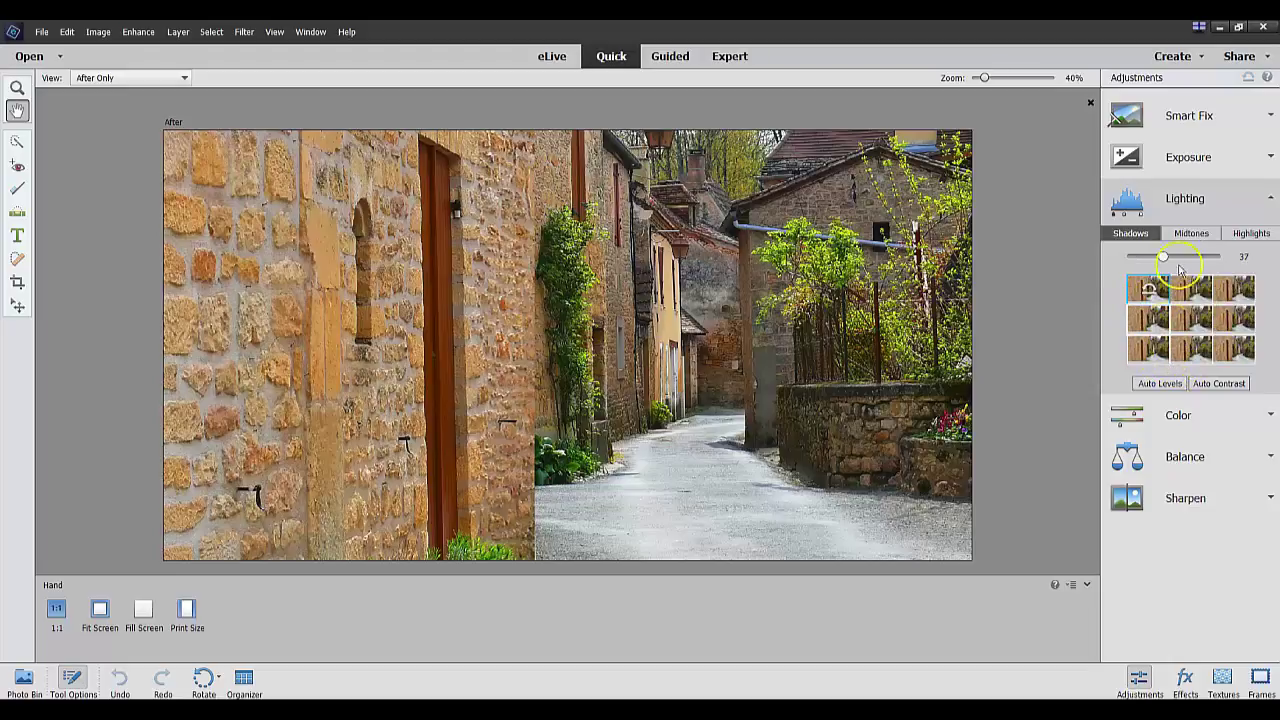
{"action": "left_click", "coordinate": [1188, 158]}
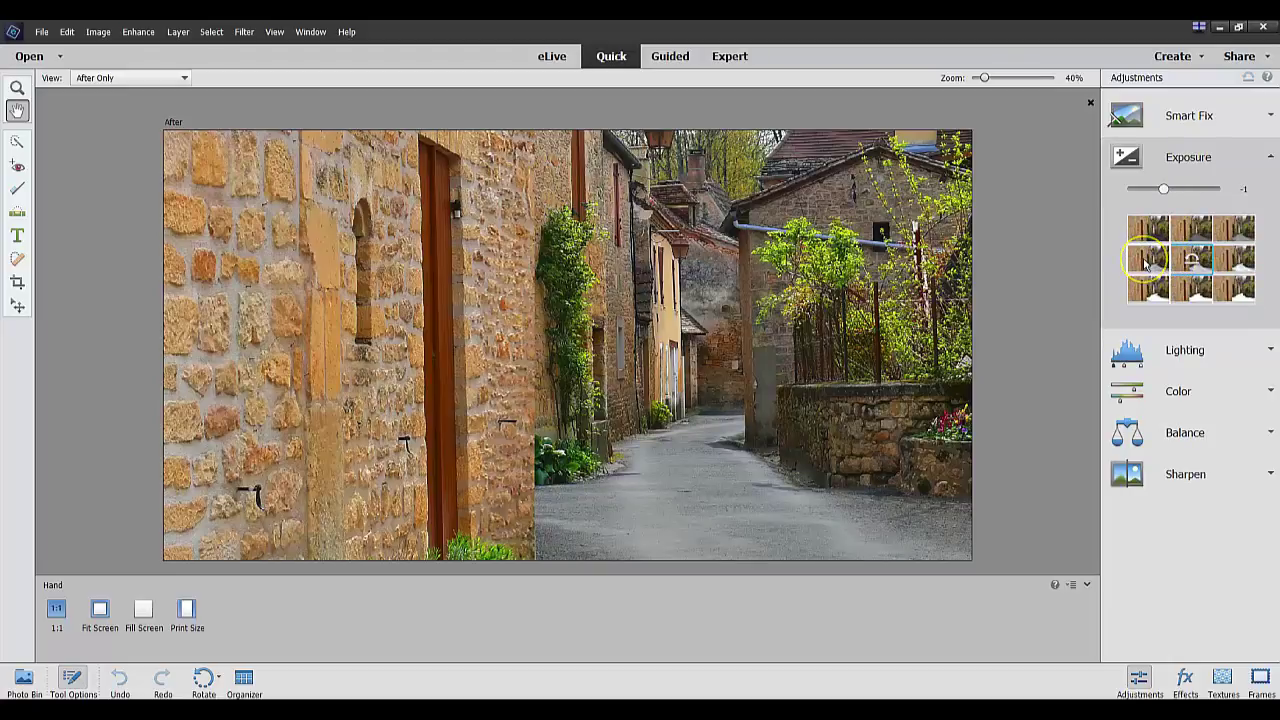
{"action": "left_click", "coordinate": [1146, 262]}
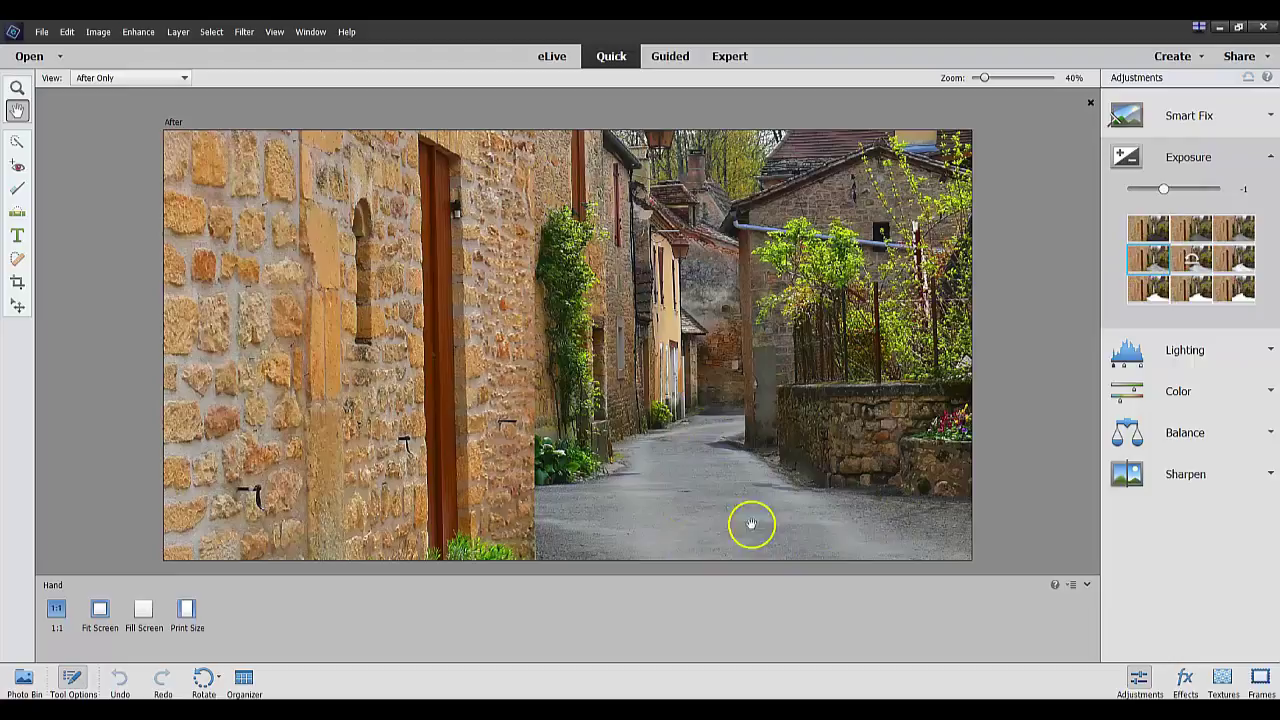
{"action": "left_click", "coordinate": [730, 57]}
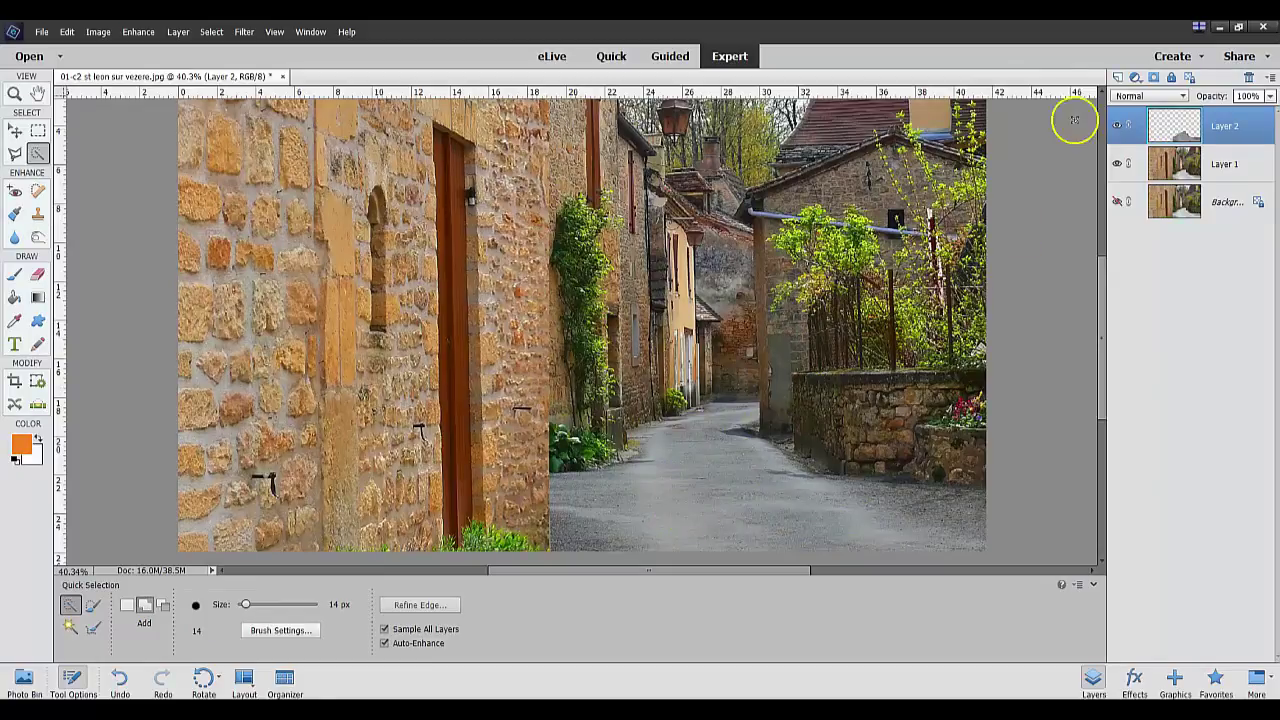
Back in Quick mode, set the Exposure slider to -0.1.
{"action": "left_click", "coordinate": [624, 64]}
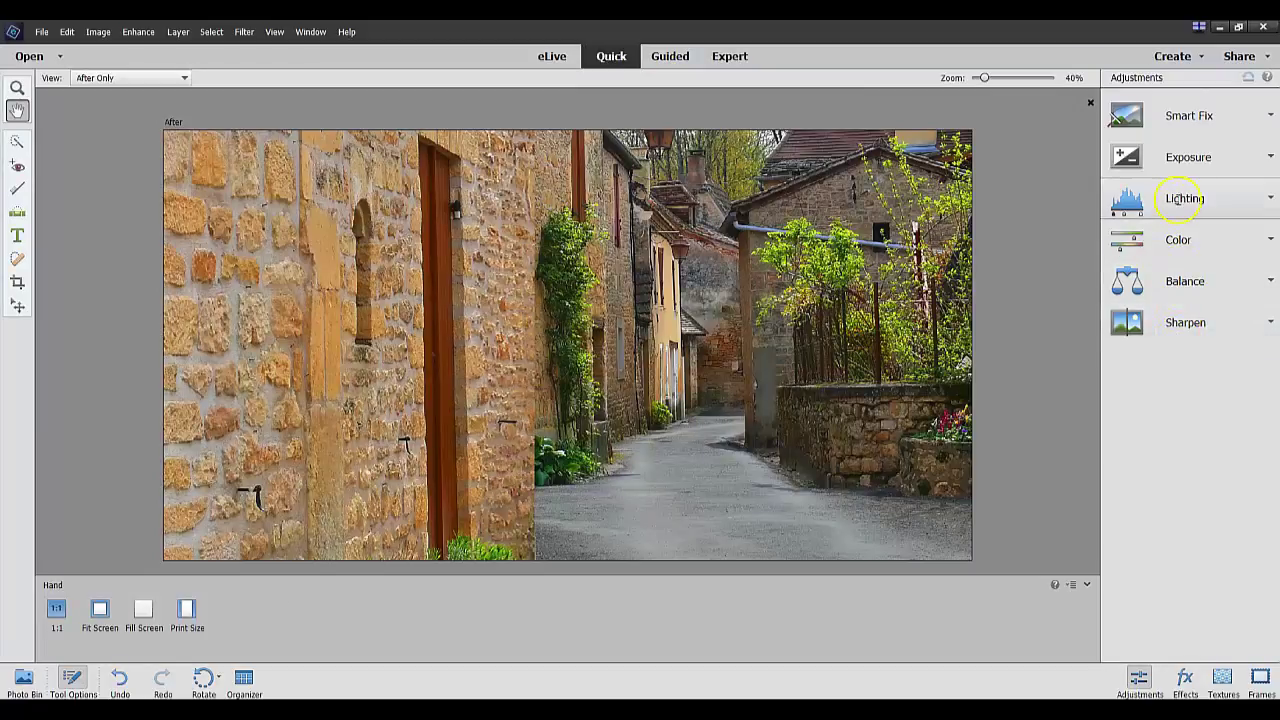
{"action": "left_click", "coordinate": [1188, 157]}
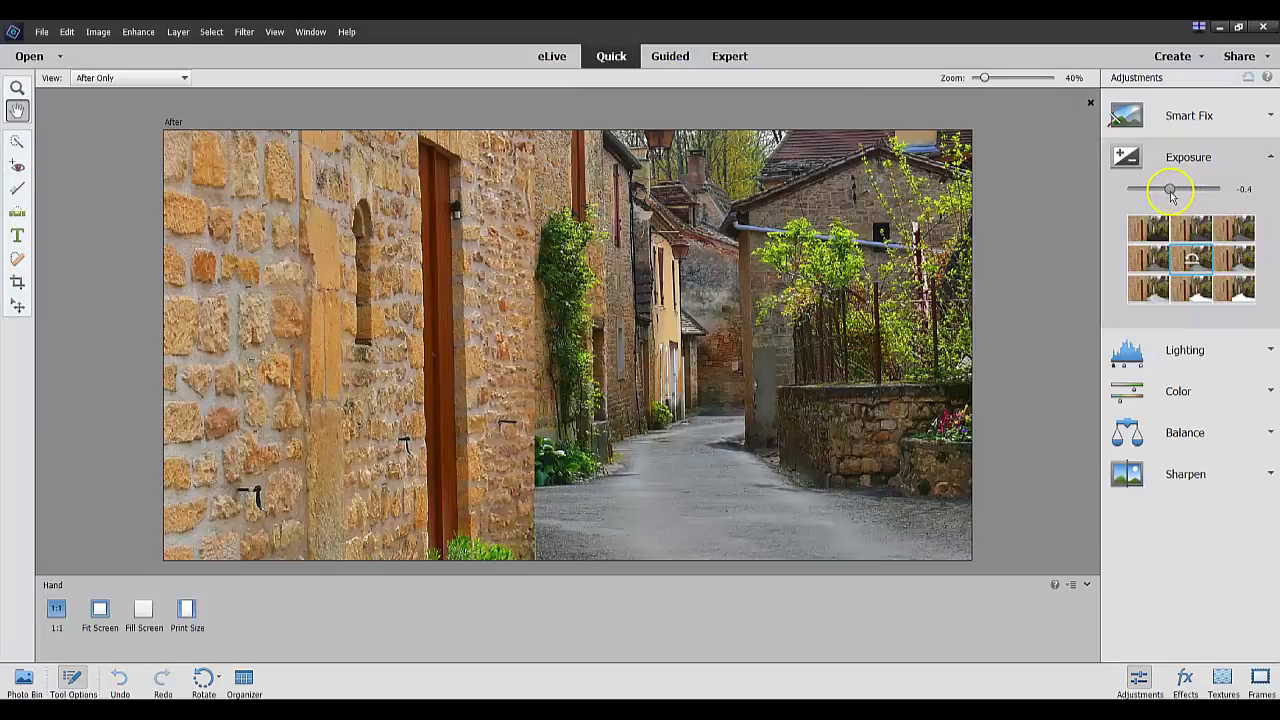
{"action": "mouse_move", "coordinate": [1170, 189]}
{"action": "left_mouse_down"}
{"action": "mouse_move", "coordinate": [1158, 189]}
{"action": "mouse_move", "coordinate": [1188, 190]}
{"action": "mouse_move", "coordinate": [1175, 191]}
{"action": "left_mouse_up"}
In Expert mode, make Layer 1 active and Quick Select the distant alley wall and chimney.
{"action": "left_click", "coordinate": [729, 57]}
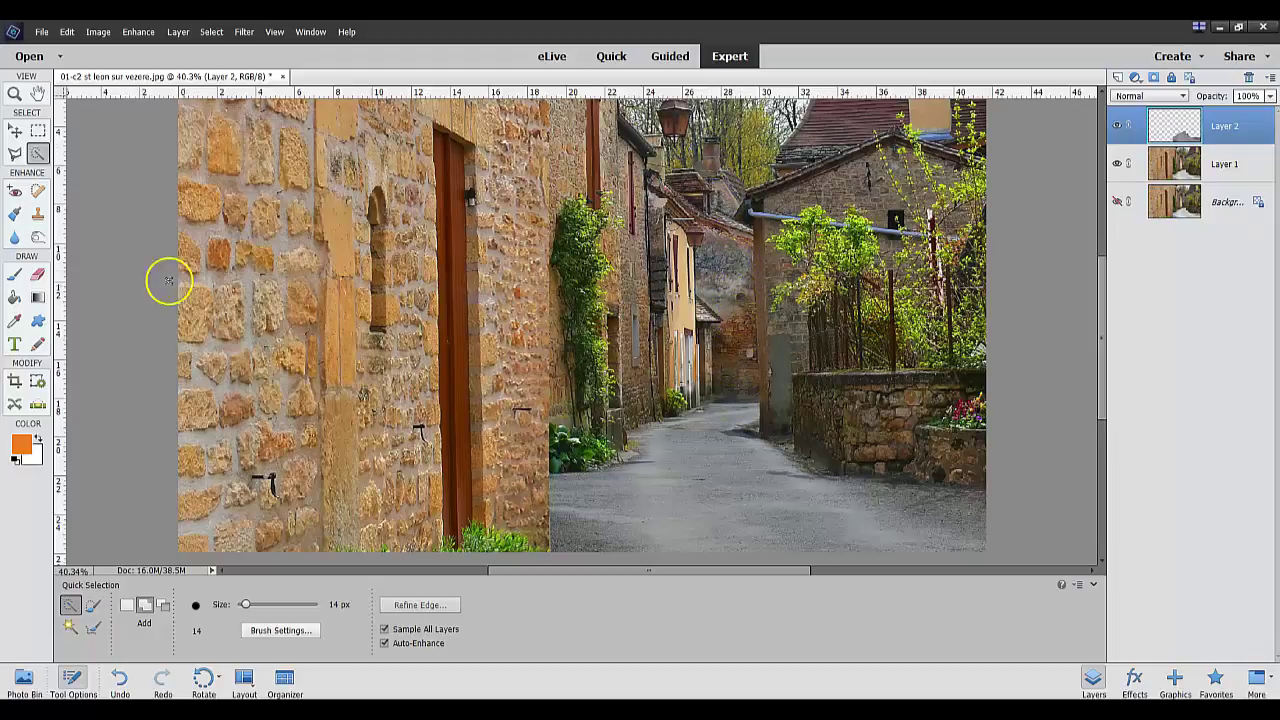
{"action": "left_click", "coordinate": [1226, 168]}
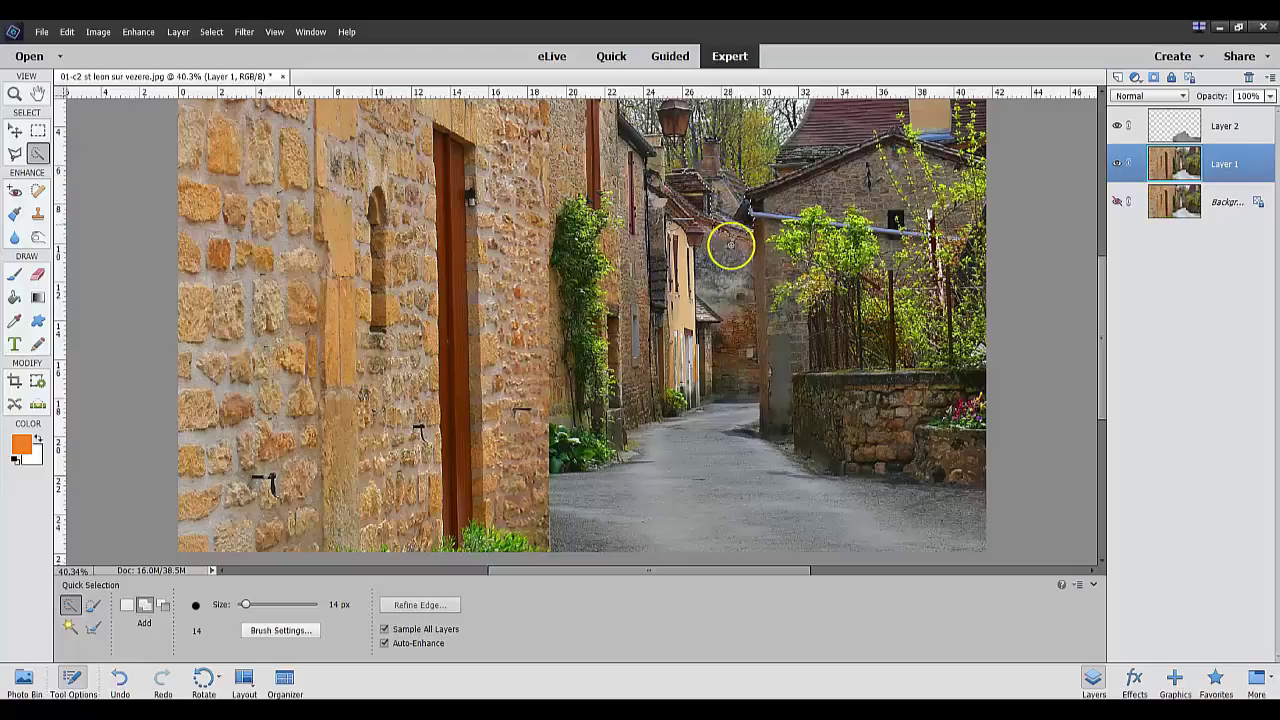
{"action": "mouse_move", "coordinate": [729, 267]}
{"action": "left_mouse_down"}
{"action": "mouse_move", "coordinate": [737, 377]}
{"action": "mouse_move", "coordinate": [775, 216]}
{"action": "mouse_move", "coordinate": [755, 202]}
{"action": "mouse_move", "coordinate": [747, 211]}
{"action": "mouse_move", "coordinate": [763, 256]}
{"action": "mouse_move", "coordinate": [707, 215]}
{"action": "left_mouse_up"}
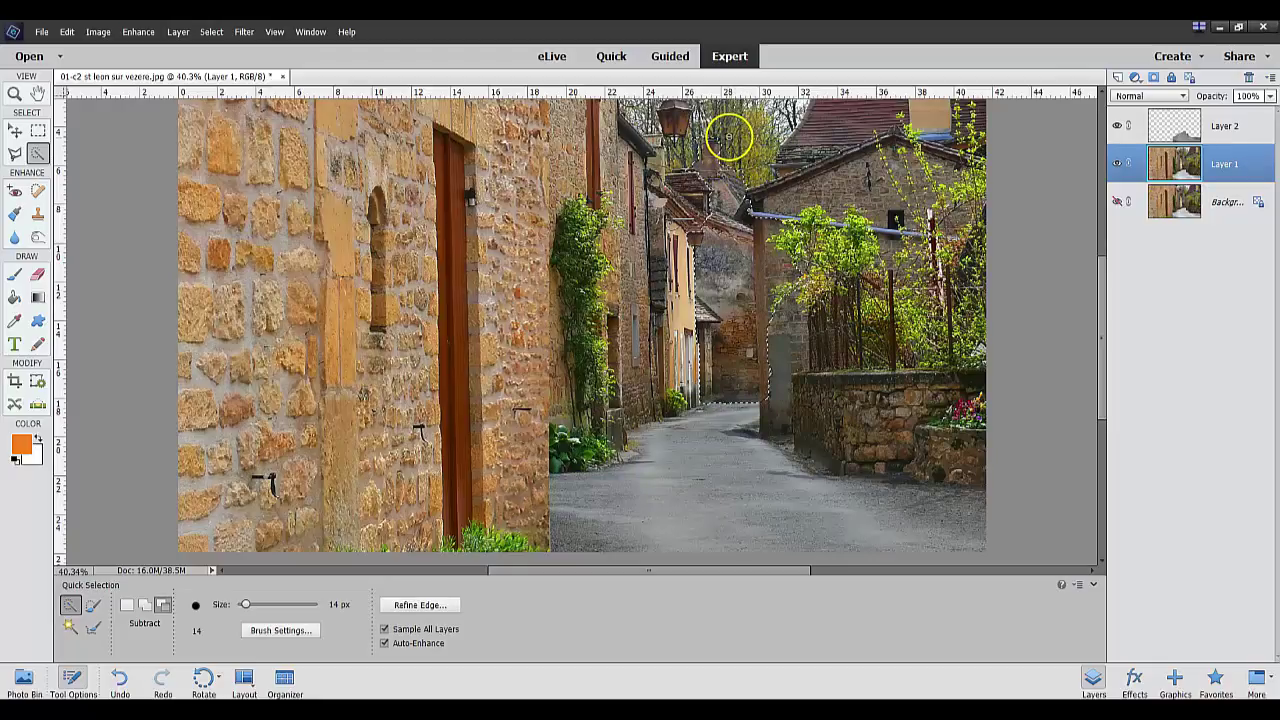
{"action": "left_click_drag", "start_coordinate": [758, 148], "coordinate": [762, 236]}
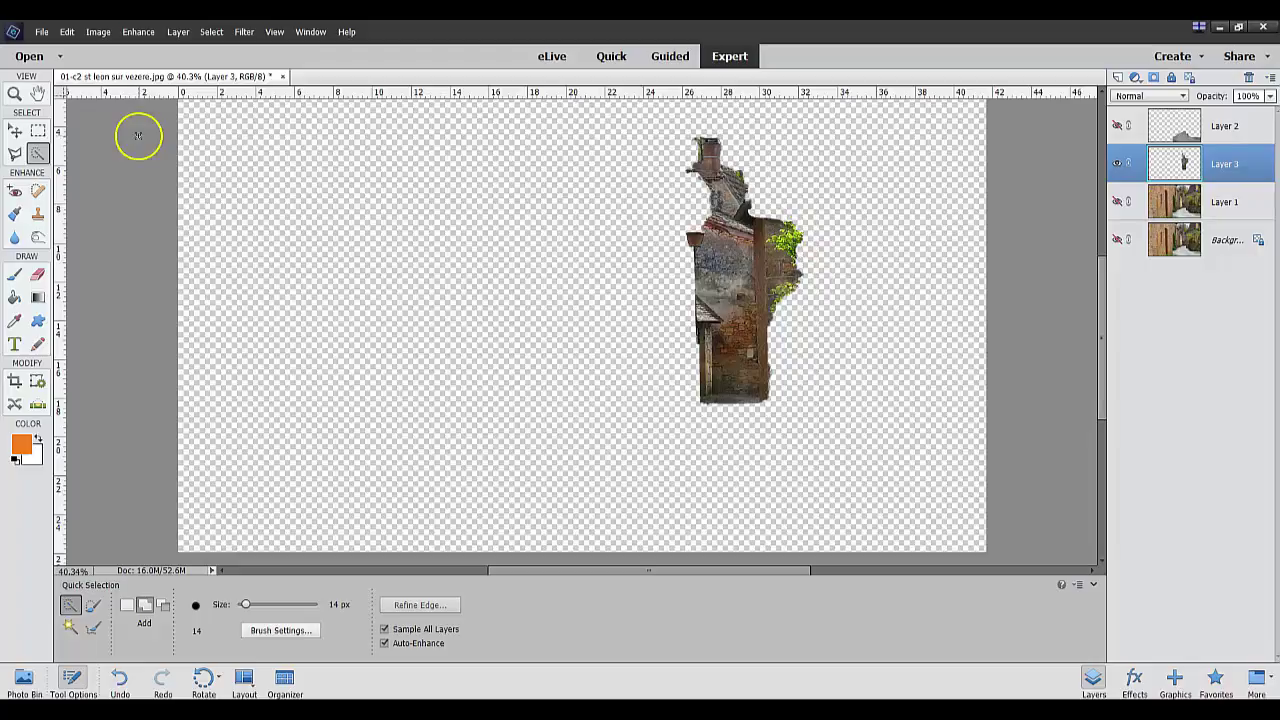
Delete the leafy right strip from Layer 3, deselect, and show Layers 1 and 2 again.
{"action": "left_click", "coordinate": [37, 131]}
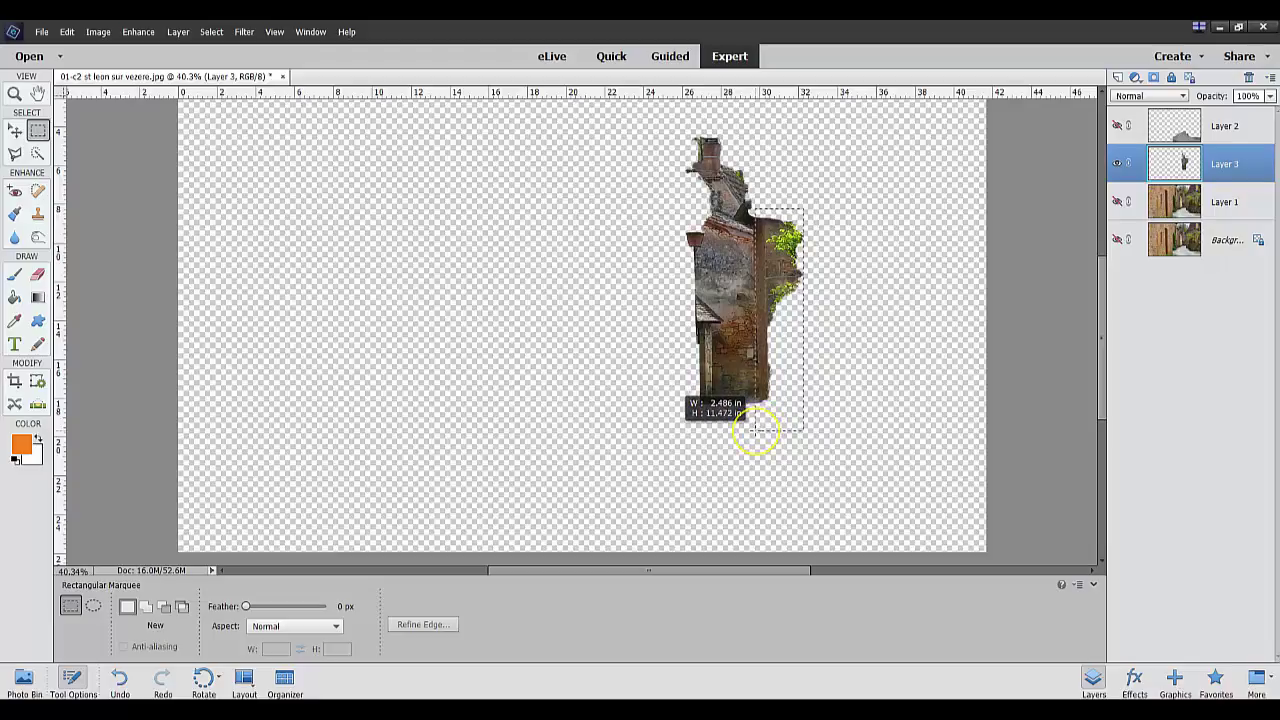
{"action": "left_click_drag", "start_coordinate": [755, 432], "coordinate": [756, 432]}
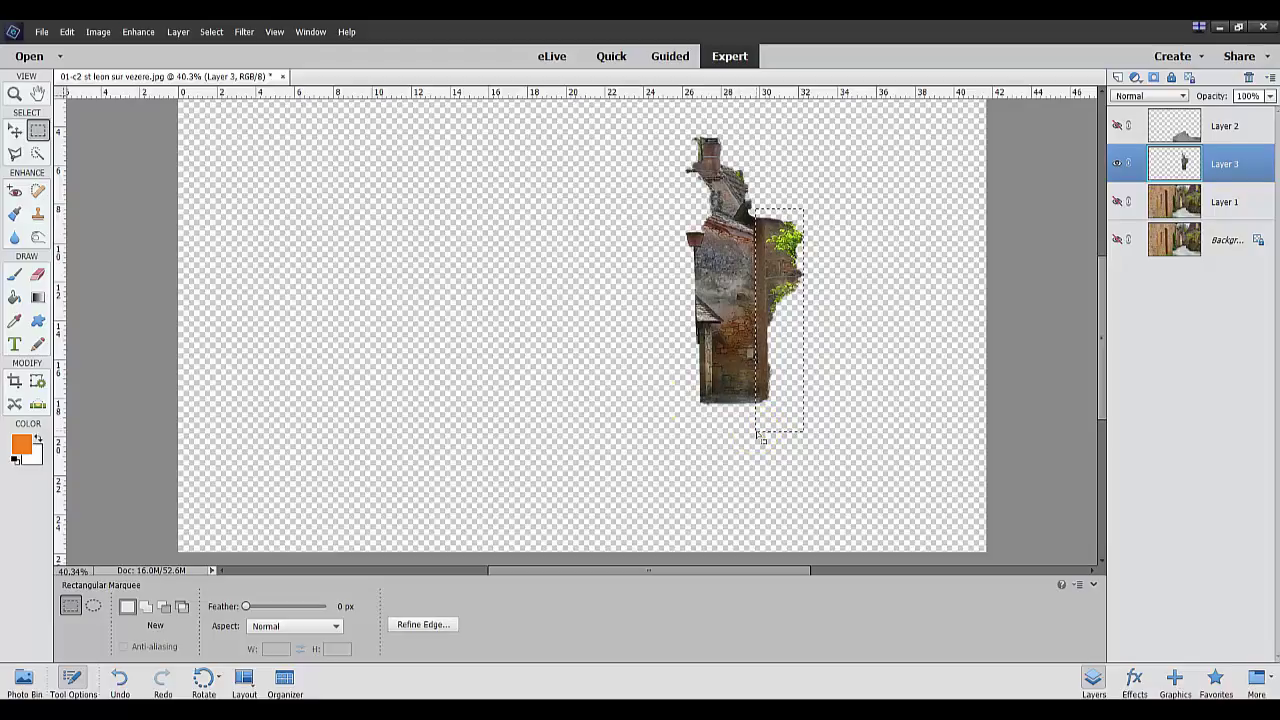
{"action": "left_click", "coordinate": [67, 33]}
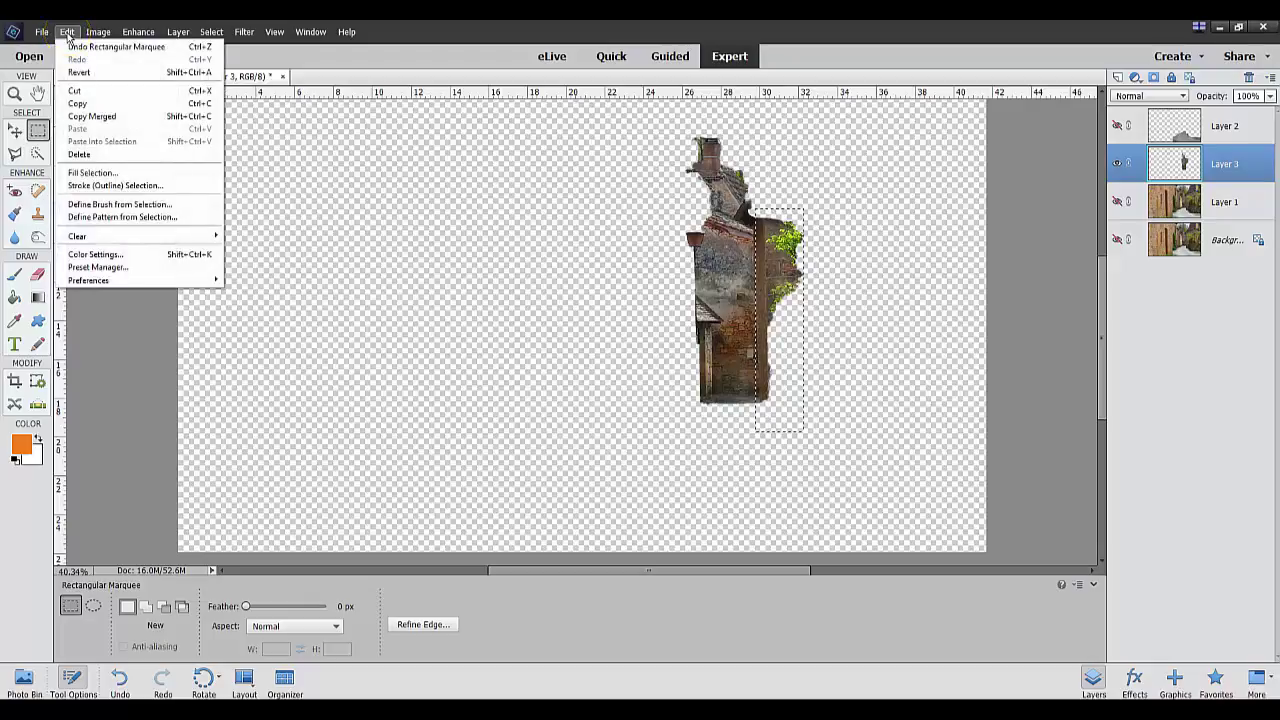
{"action": "left_click", "coordinate": [80, 155]}
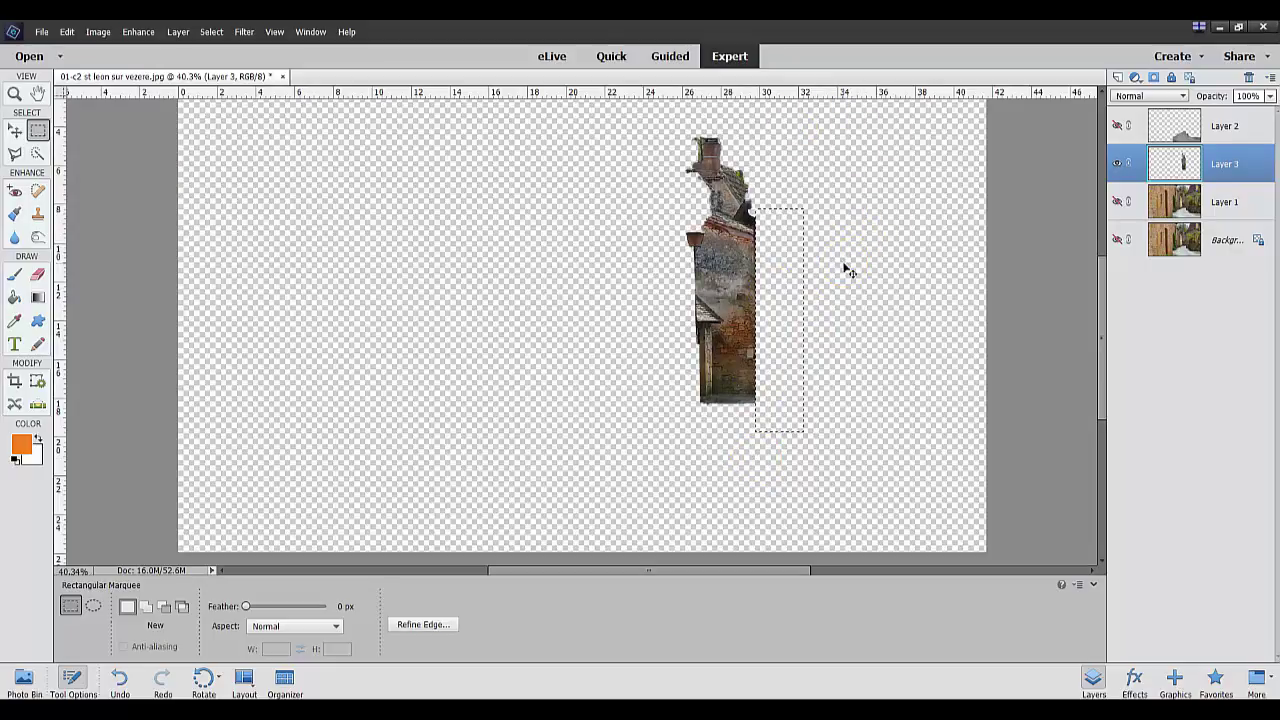
{"action": "key", "text": "ctrl+d"}
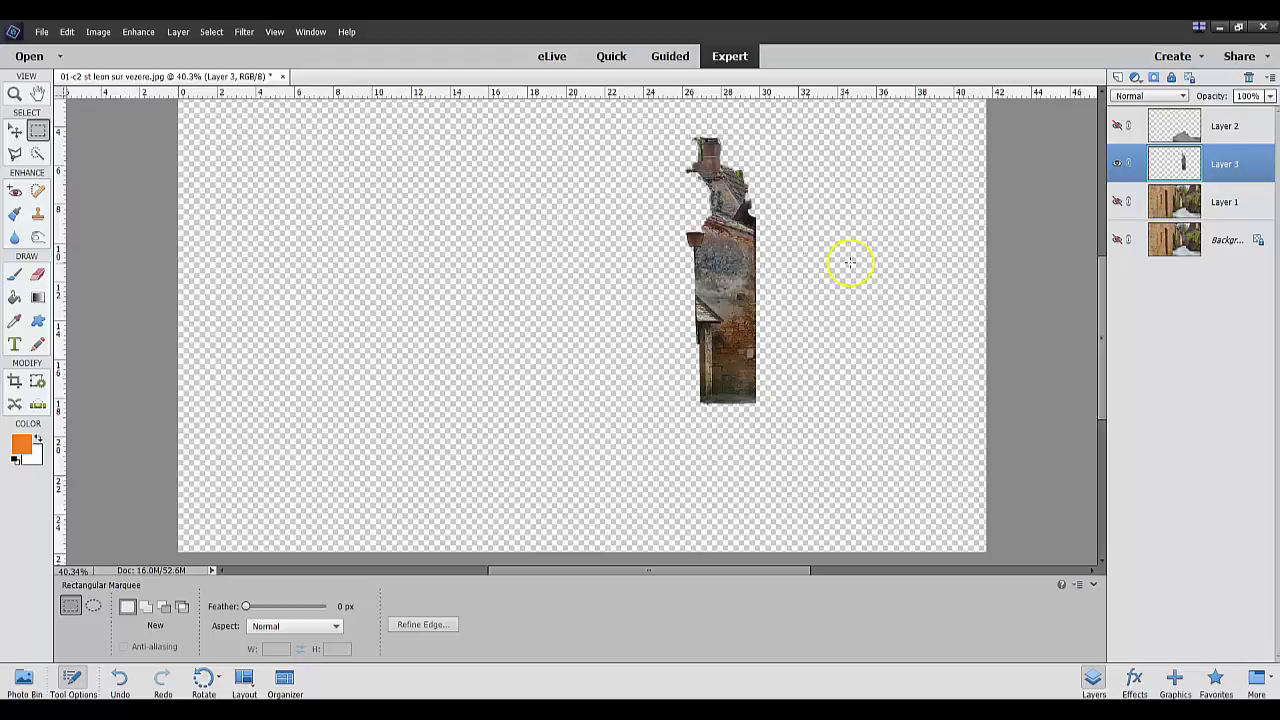
{"action": "left_click", "coordinate": [1117, 201]}
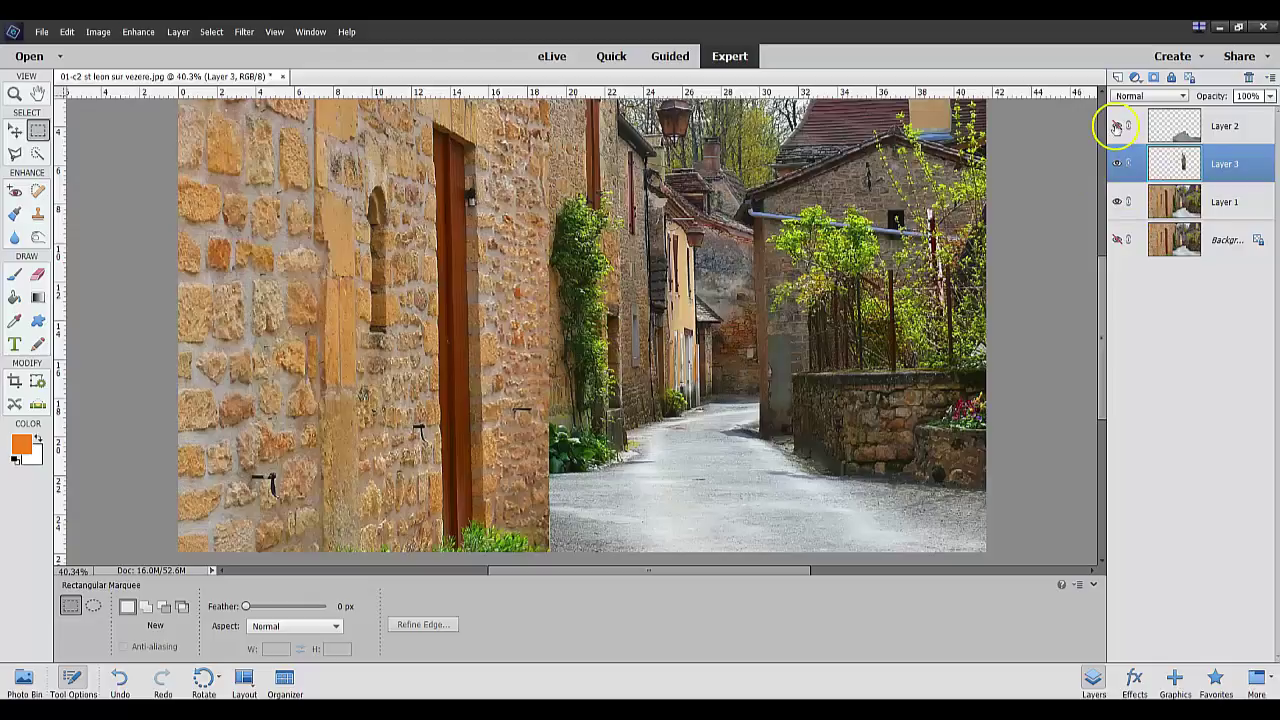
{"action": "left_click", "coordinate": [1117, 125]}
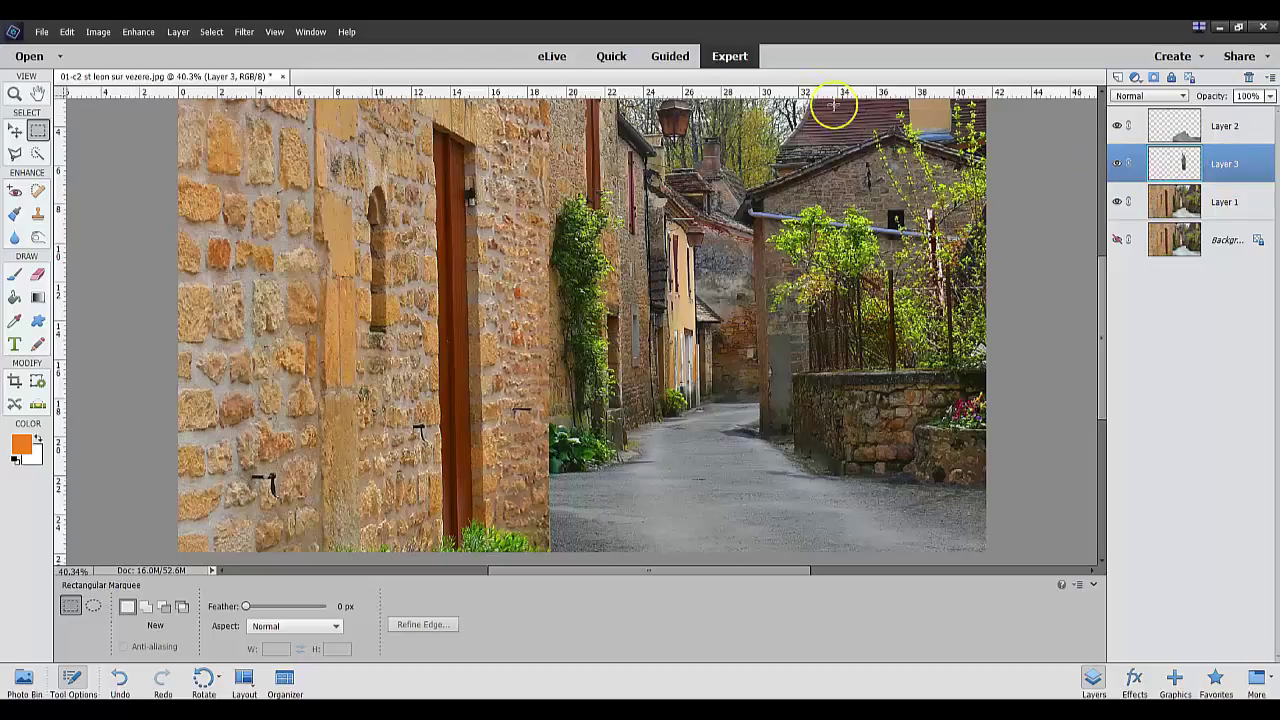
In Quick mode's Color panel, reset saturation, then set it to +50.
{"action": "left_click", "coordinate": [610, 58]}
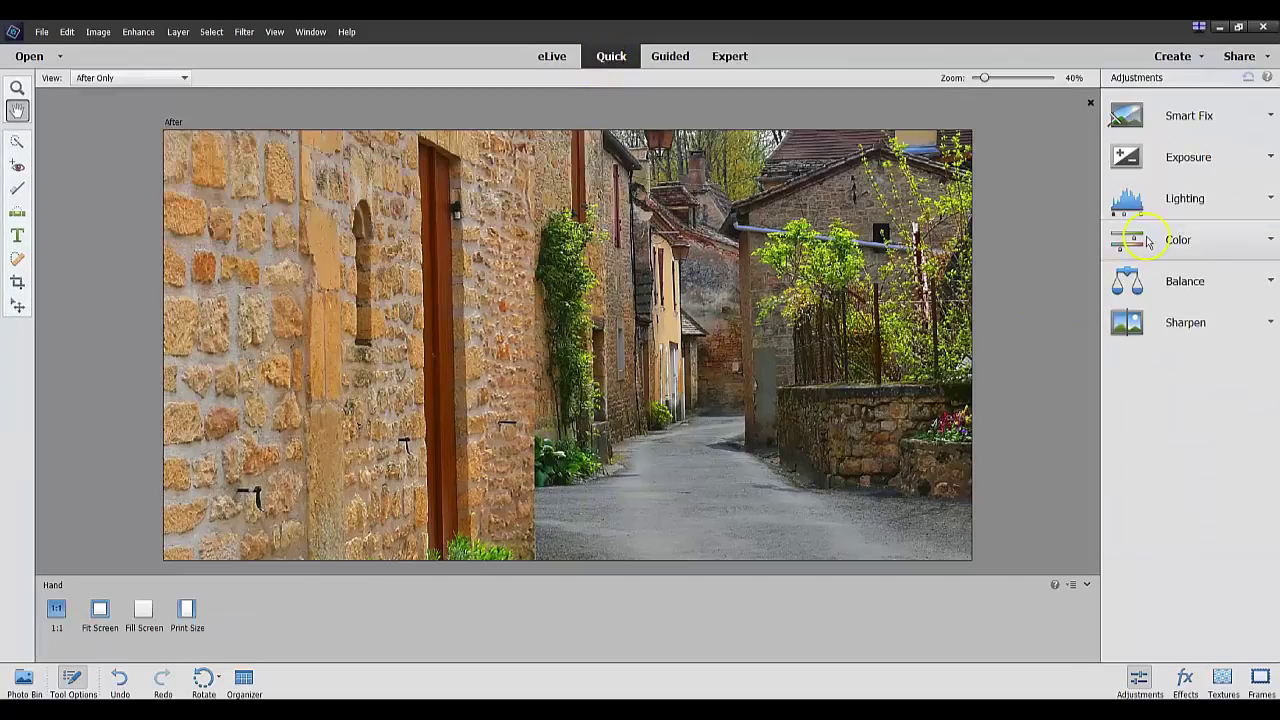
{"action": "left_click", "coordinate": [1170, 241]}
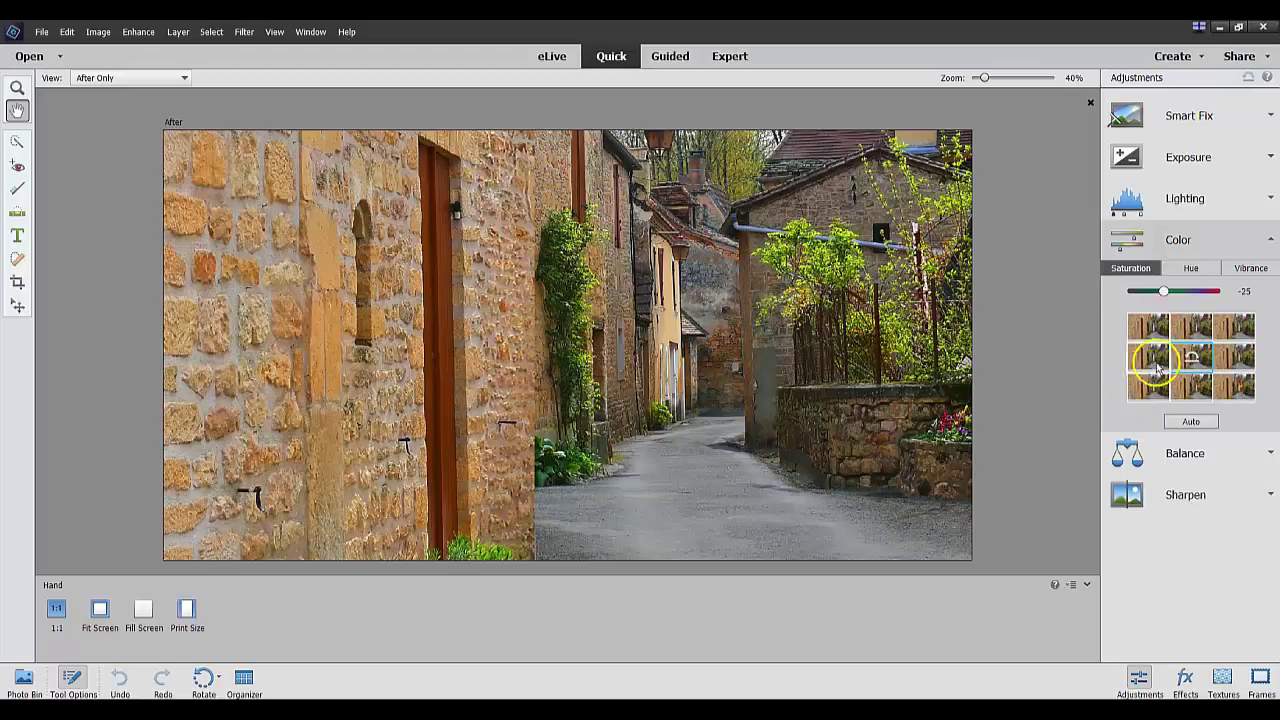
{"action": "left_click", "coordinate": [1192, 357]}
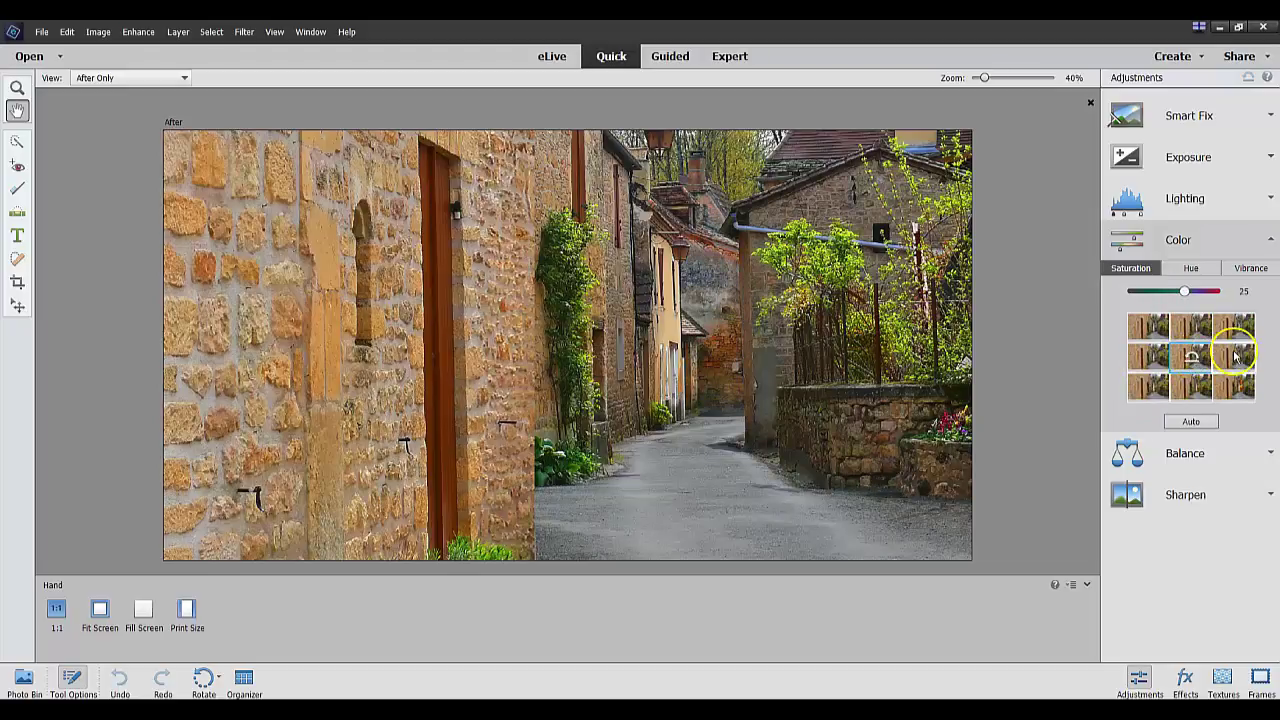
{"action": "left_click", "coordinate": [1150, 390]}
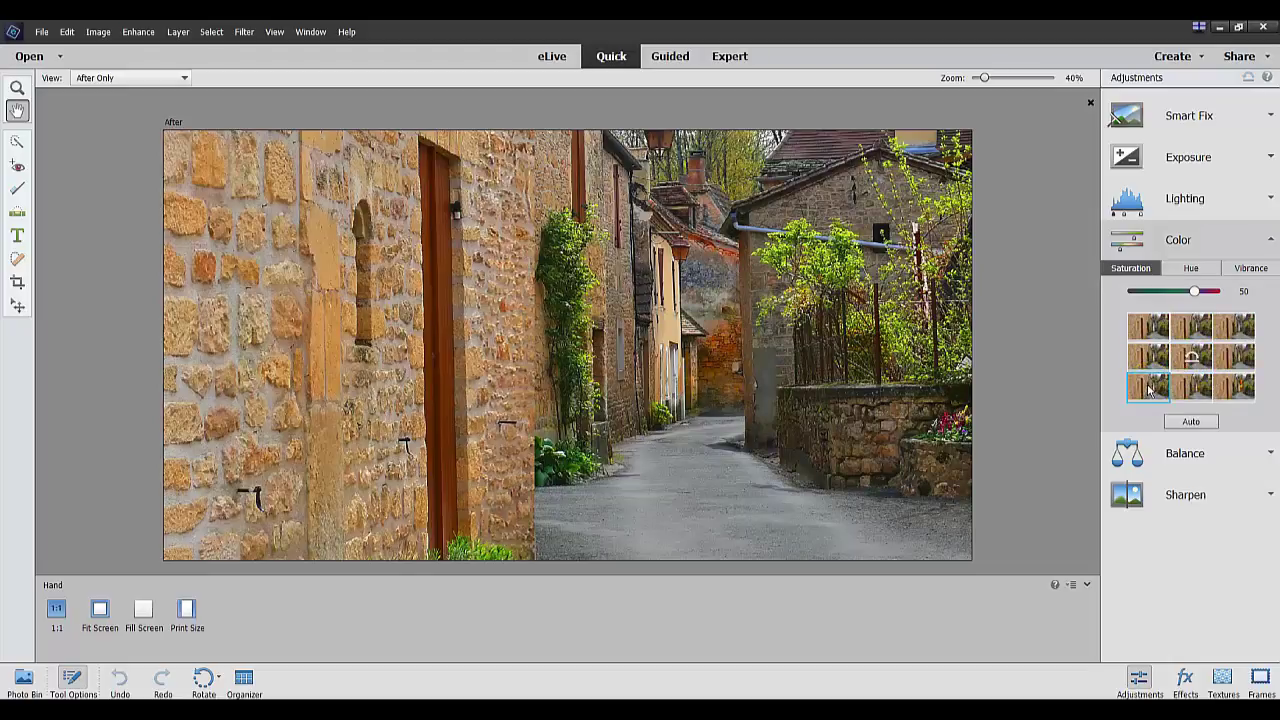
In Expert mode, Magic Wand-select the pale sky at tolerance 23.
{"action": "left_click", "coordinate": [729, 57]}
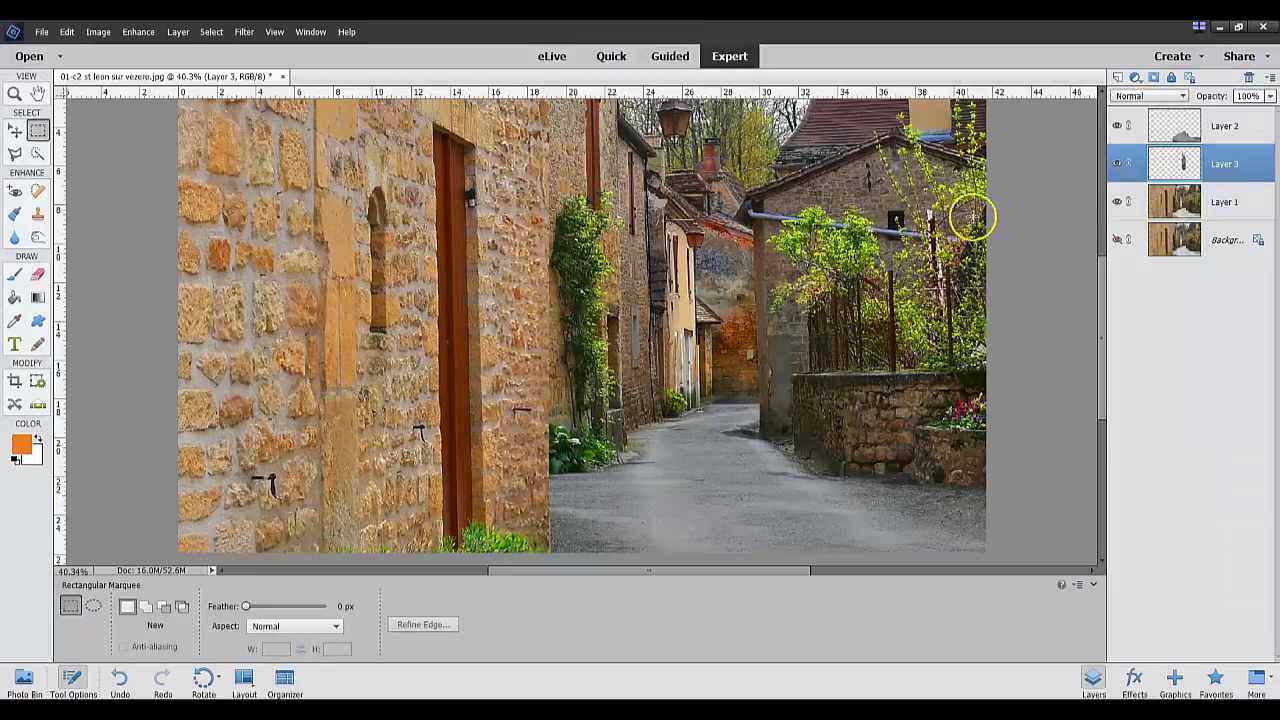
{"action": "scroll", "coordinate": [560, 290], "scroll_direction": "down", "scroll_amount": 2}
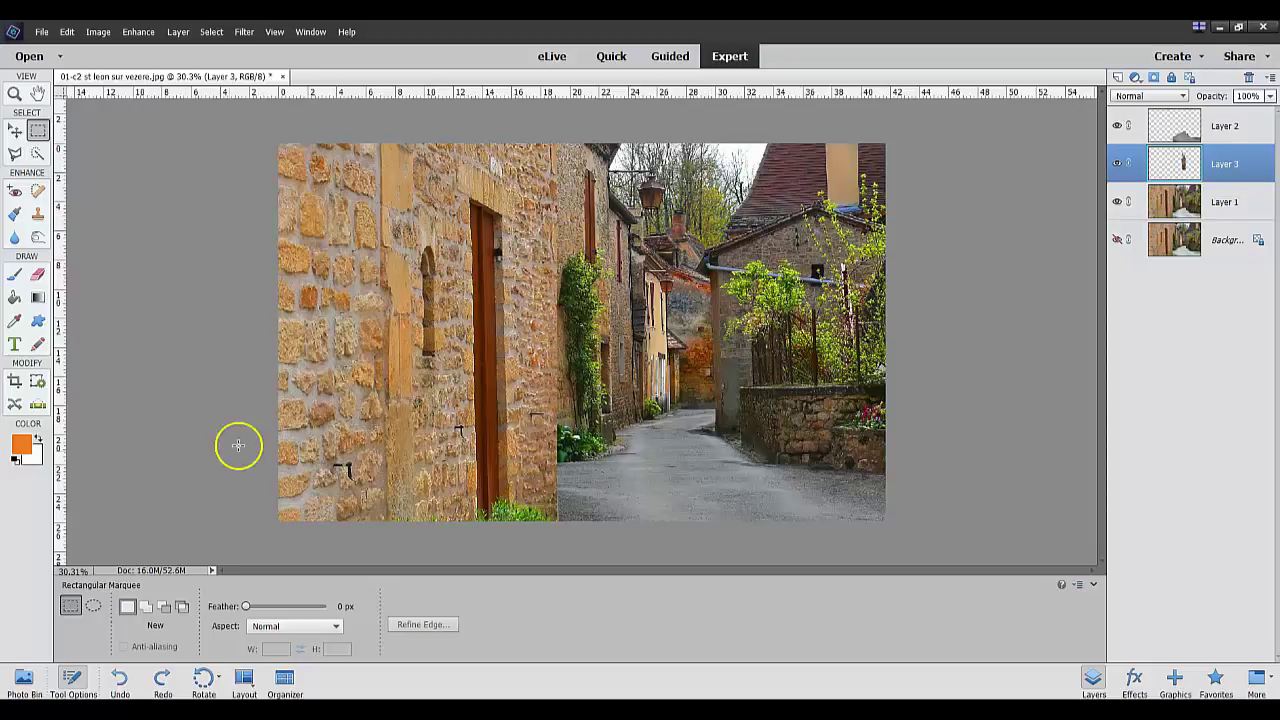
{"action": "left_click", "coordinate": [35, 153]}
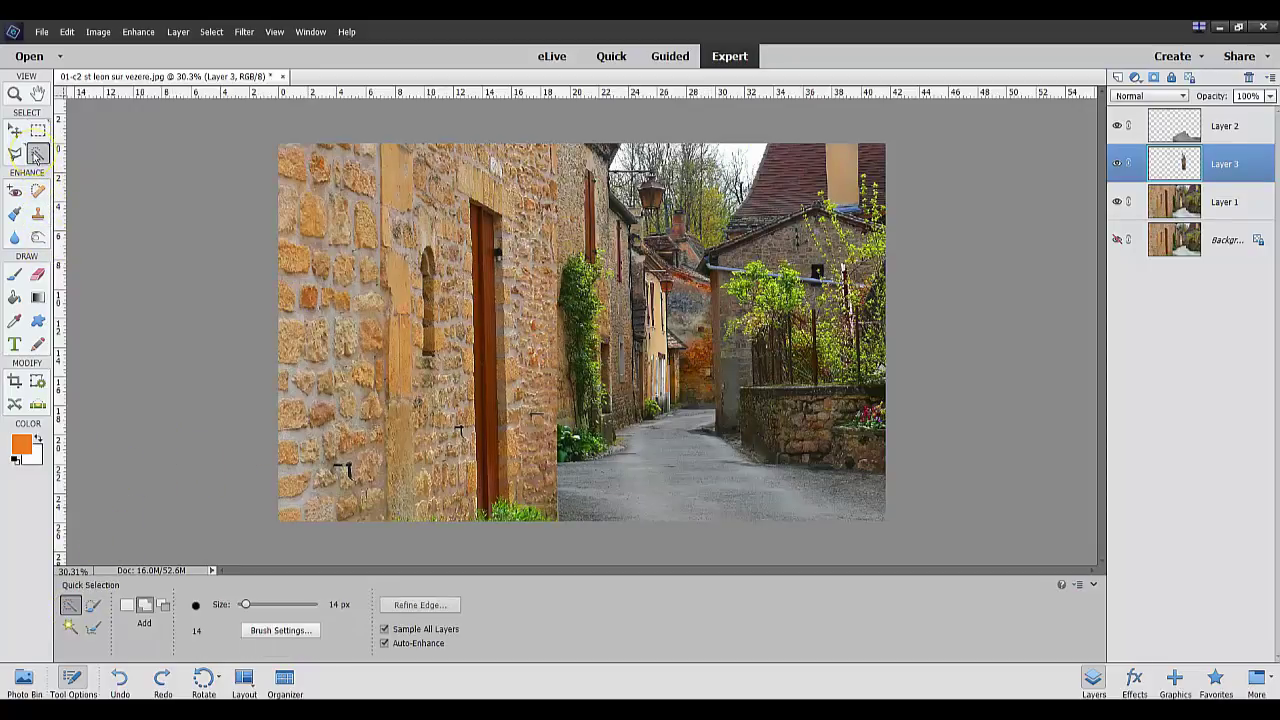
{"action": "left_click", "coordinate": [70, 627]}
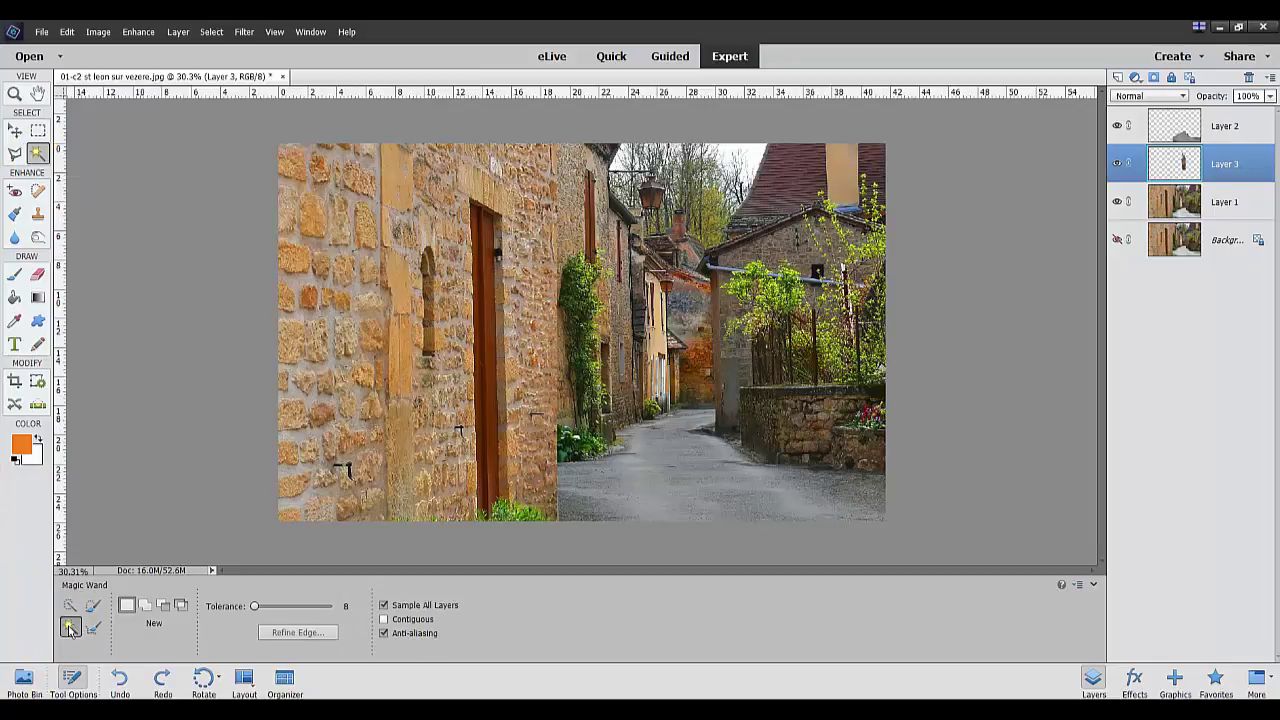
{"action": "left_click_drag", "start_coordinate": [251, 606], "coordinate": [258, 606]}
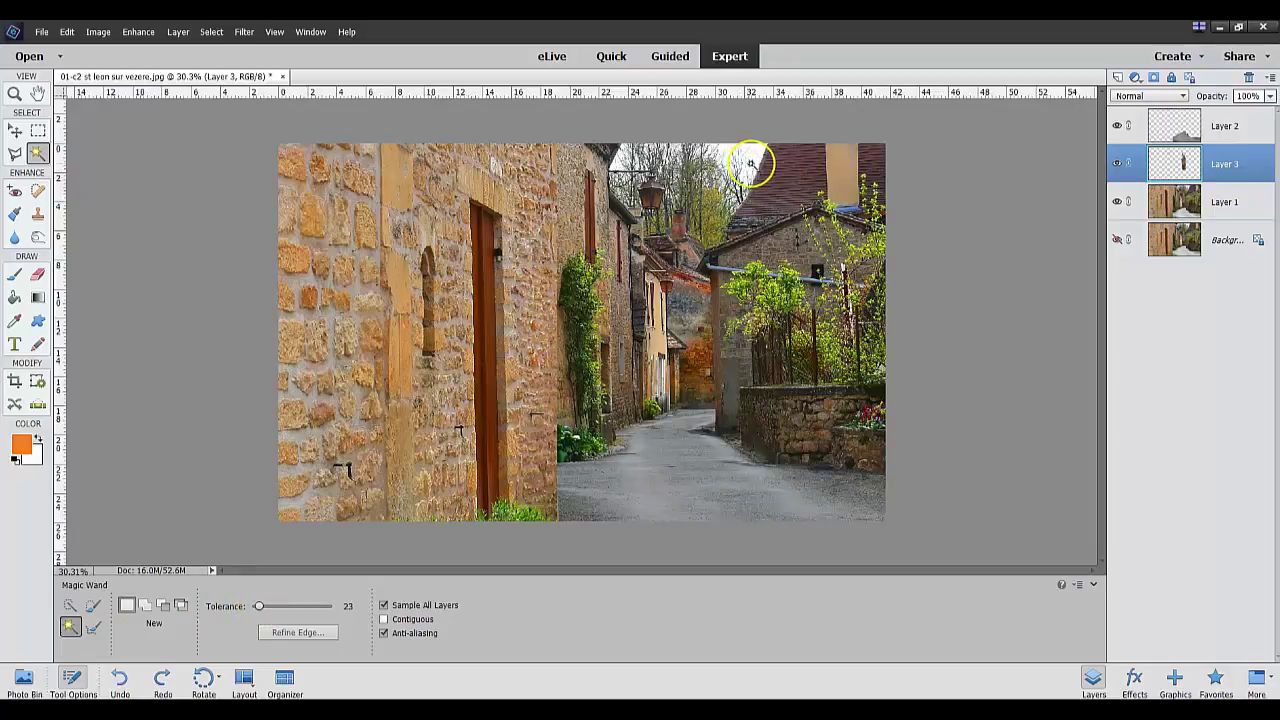
{"action": "left_click", "coordinate": [754, 156]}
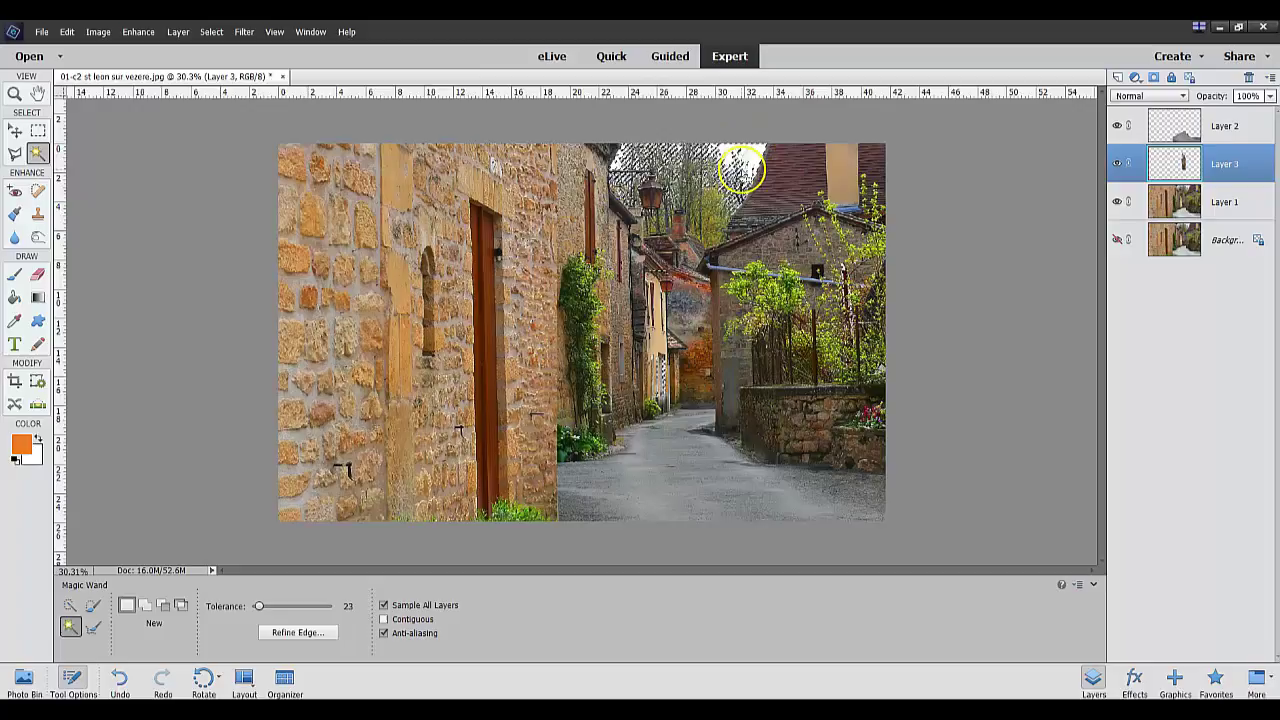
Set the foreground colour to cyan.
{"action": "left_click", "coordinate": [244, 32]}
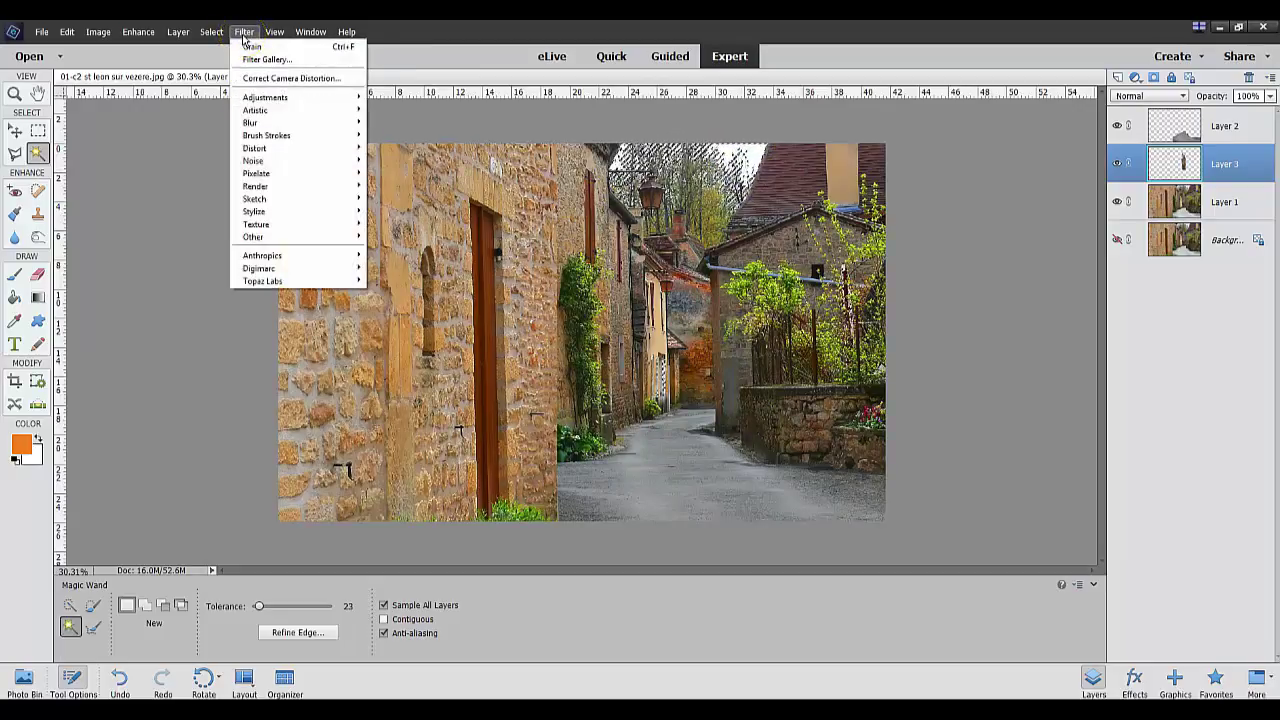
{"action": "left_click", "coordinate": [244, 35]}
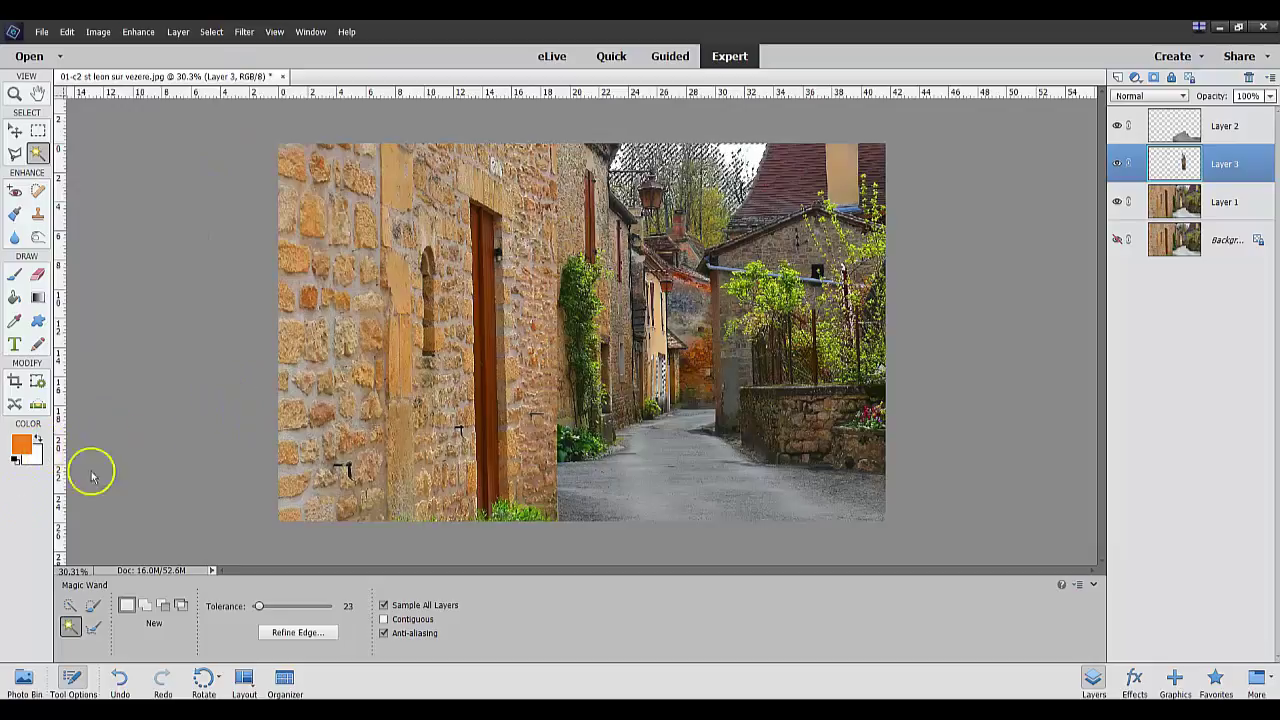
{"action": "left_click", "coordinate": [19, 452]}
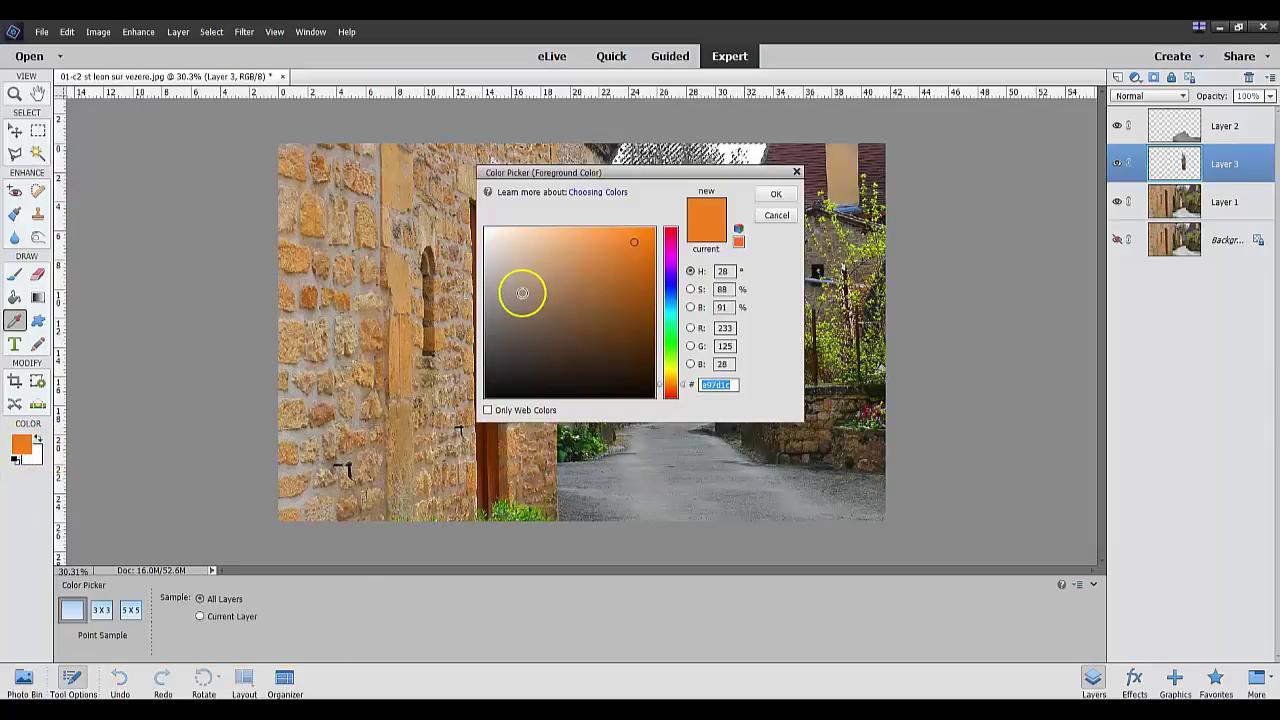
{"action": "left_click", "coordinate": [669, 311]}
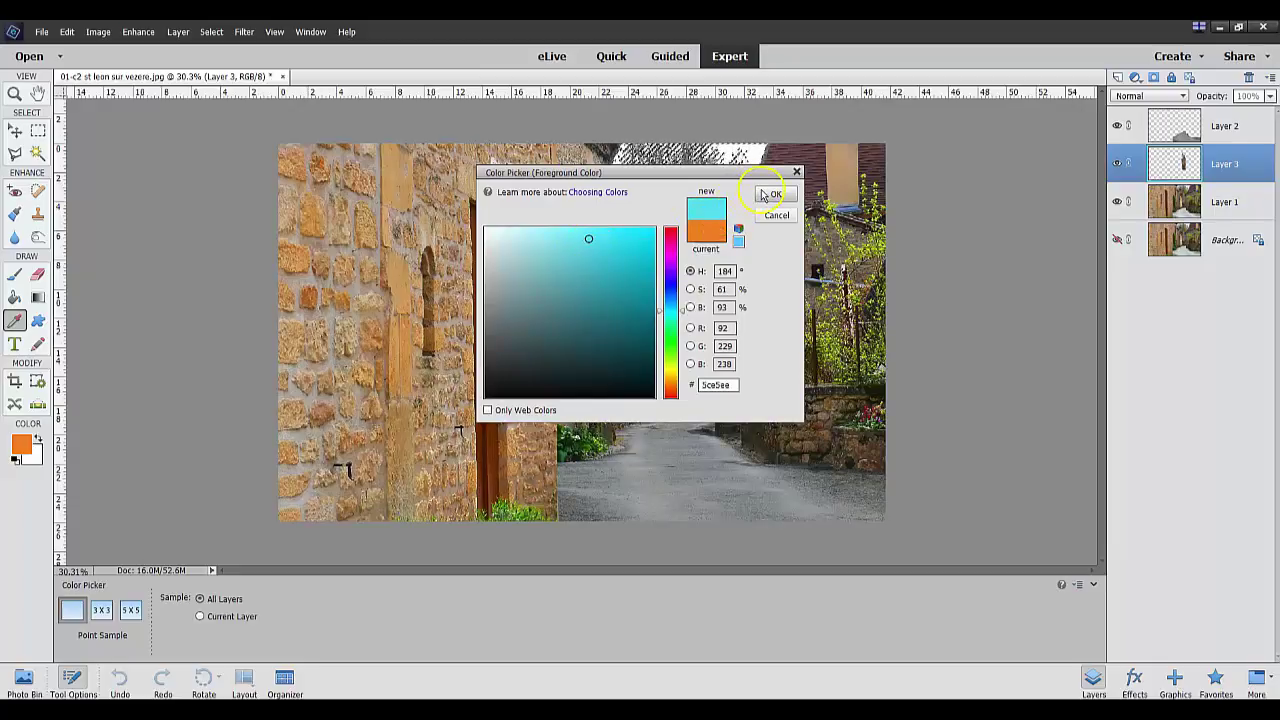
{"action": "left_click", "coordinate": [770, 194]}
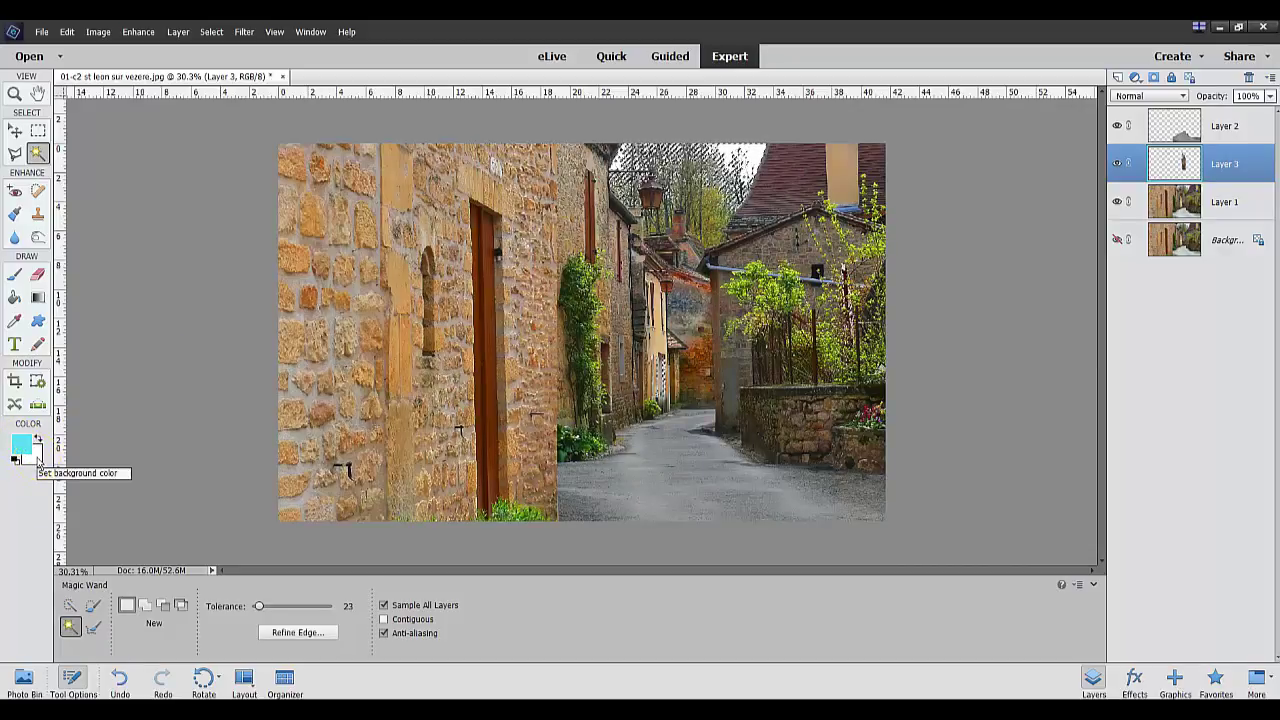
Fill the selected sky with Render Clouds, then clear the selection.
{"action": "left_click", "coordinate": [245, 32]}
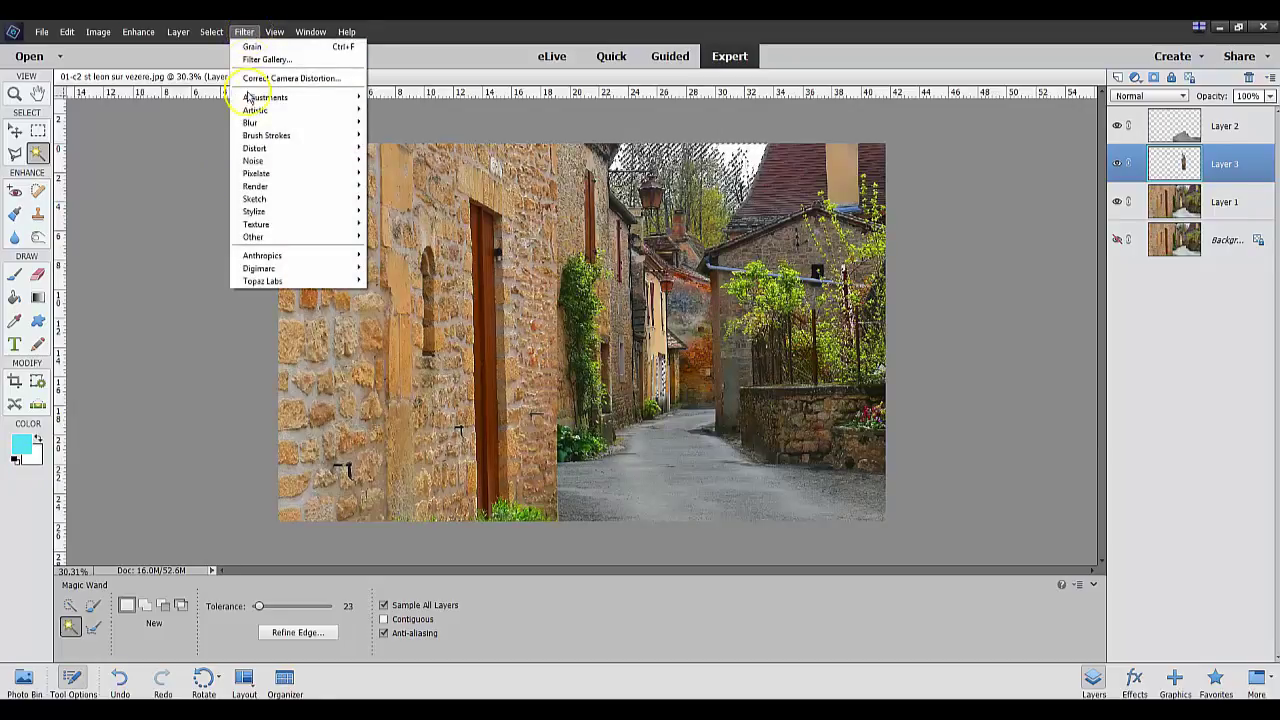
{"action": "mouse_move", "coordinate": [262, 187]}
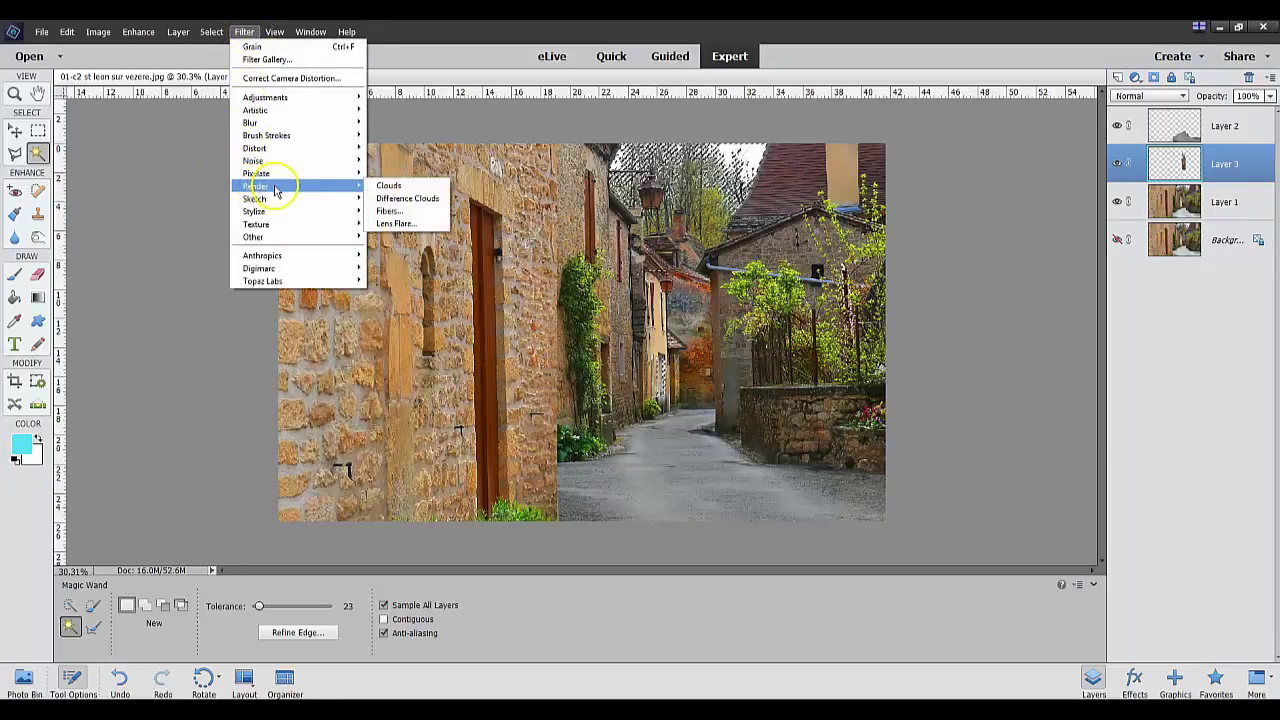
{"action": "left_click", "coordinate": [385, 187]}
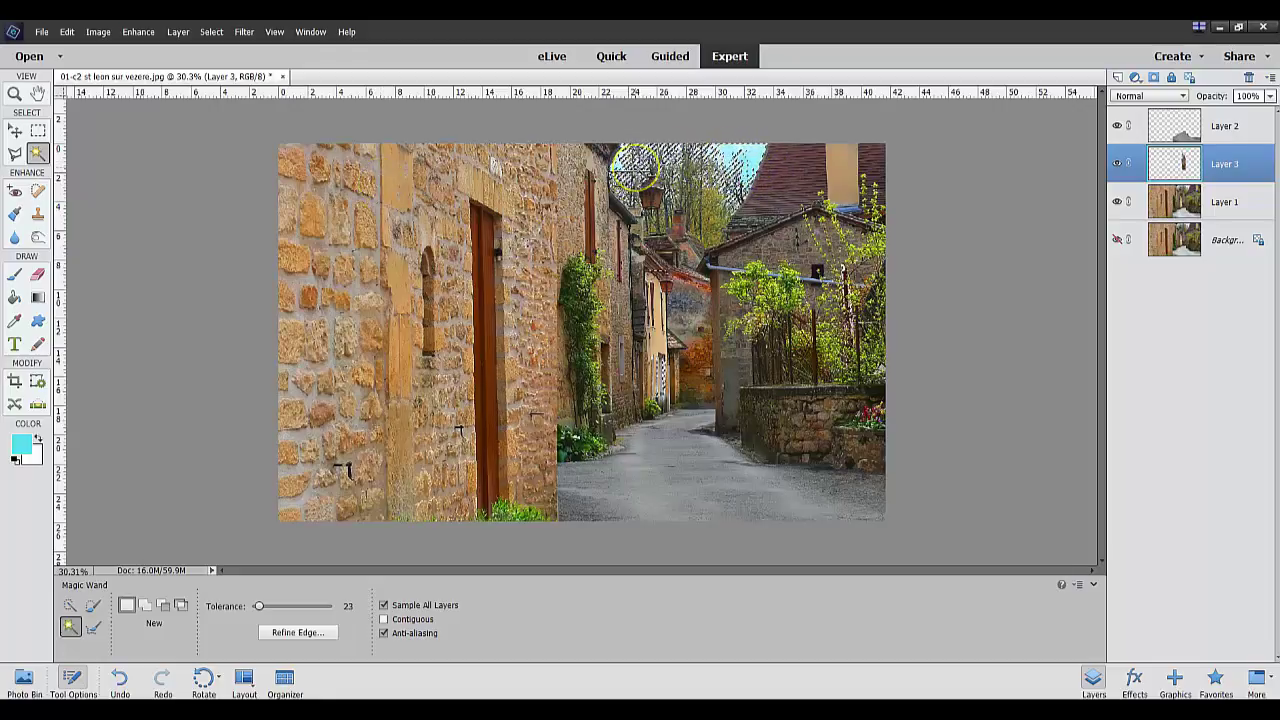
{"action": "key", "text": "ctrl+d"}
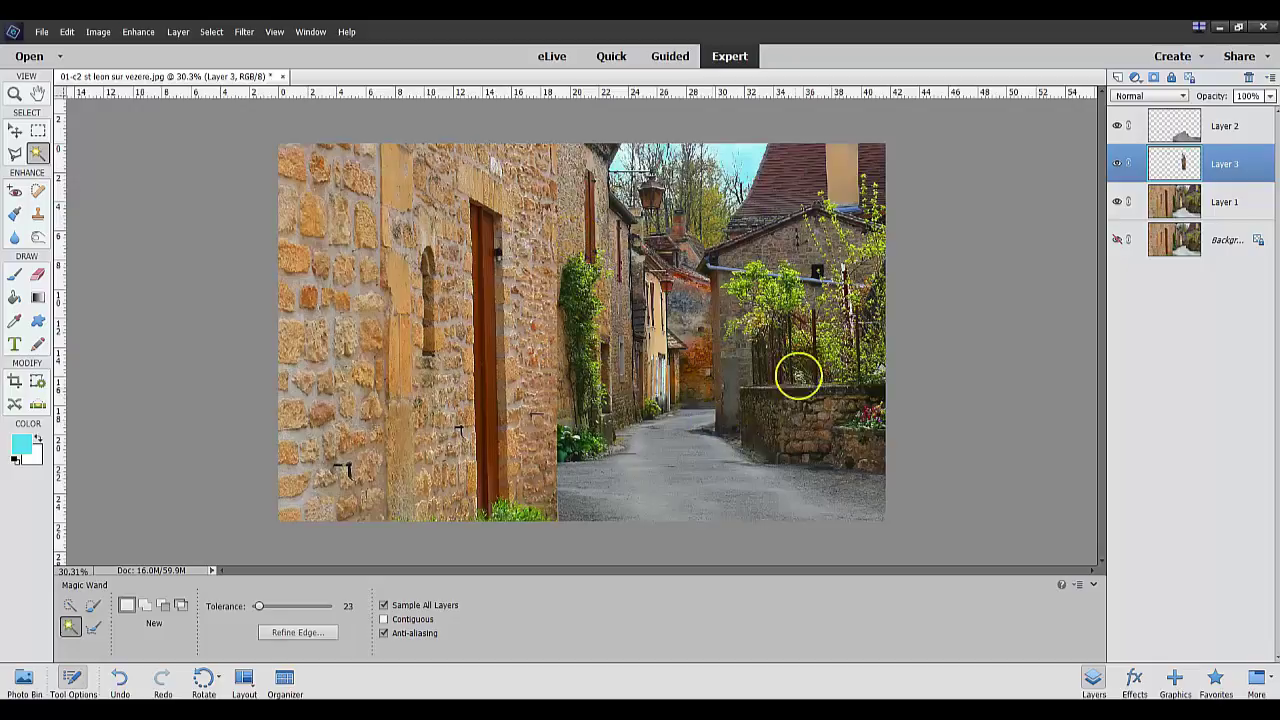
Revert the image to its last saved version, then undo the revert to restore the layers.
{"action": "left_click", "coordinate": [67, 32]}
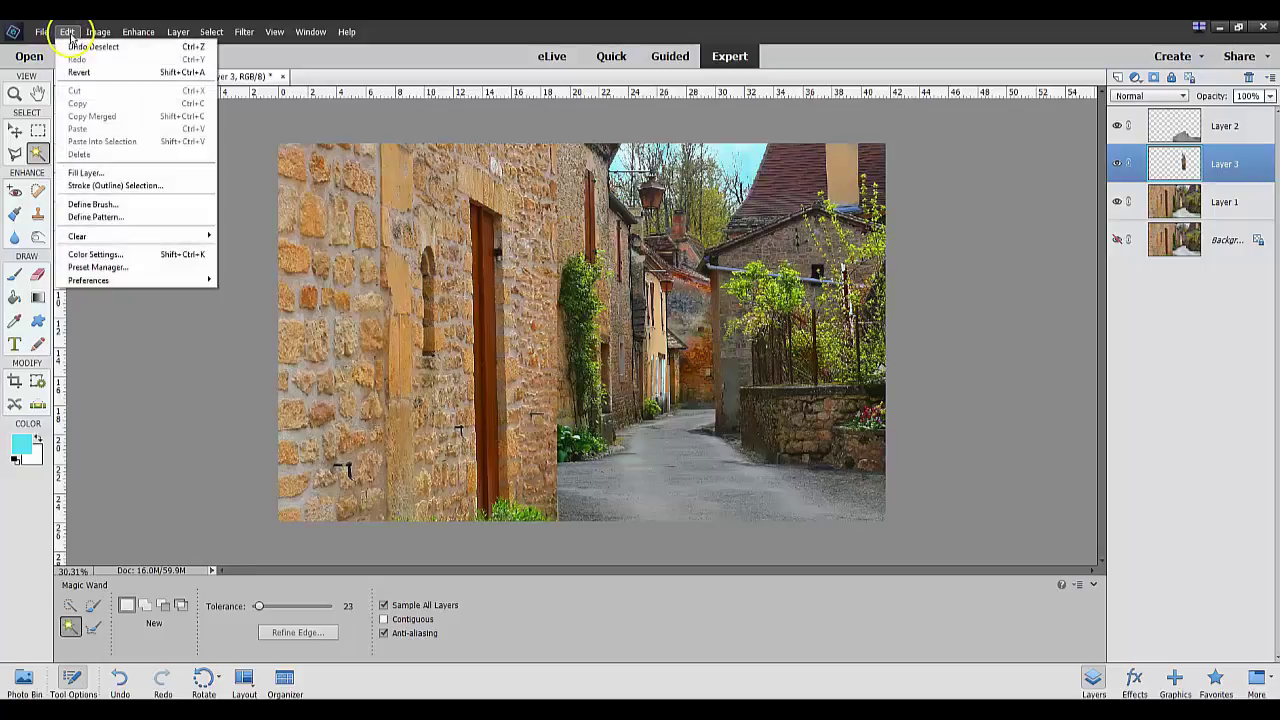
{"action": "left_click", "coordinate": [78, 72]}
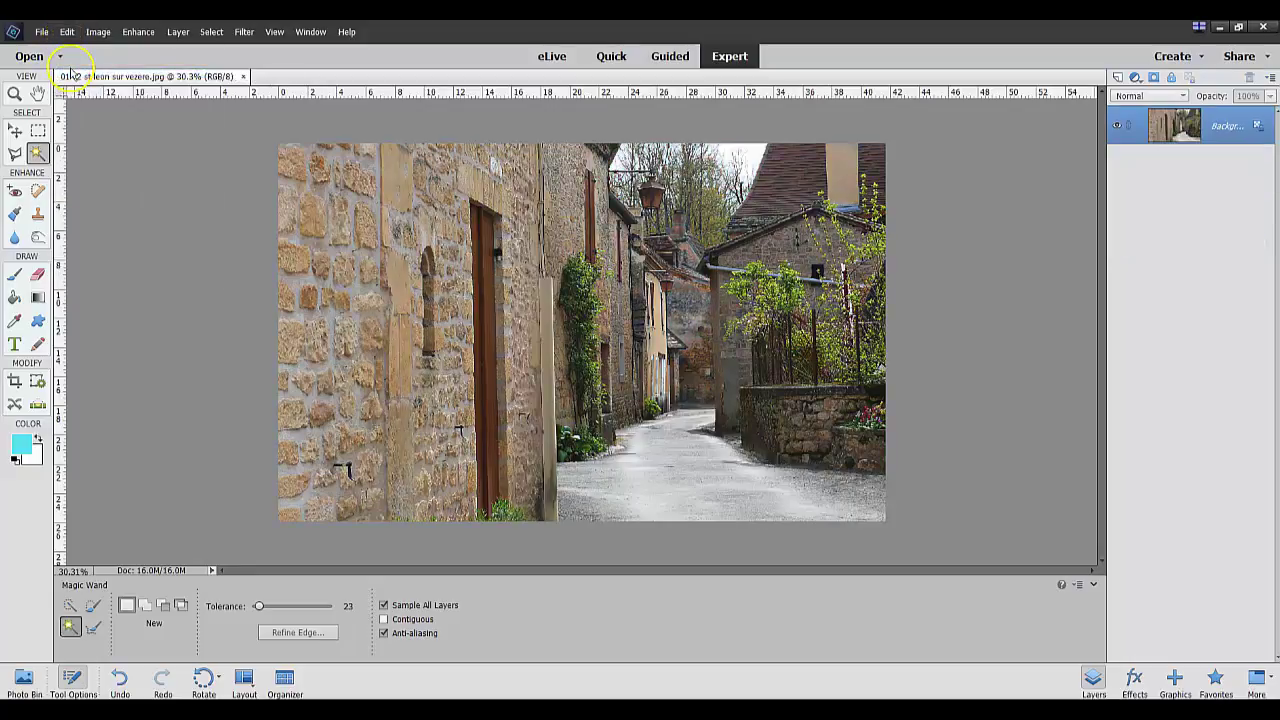
{"action": "key", "text": "ctrl+z"}
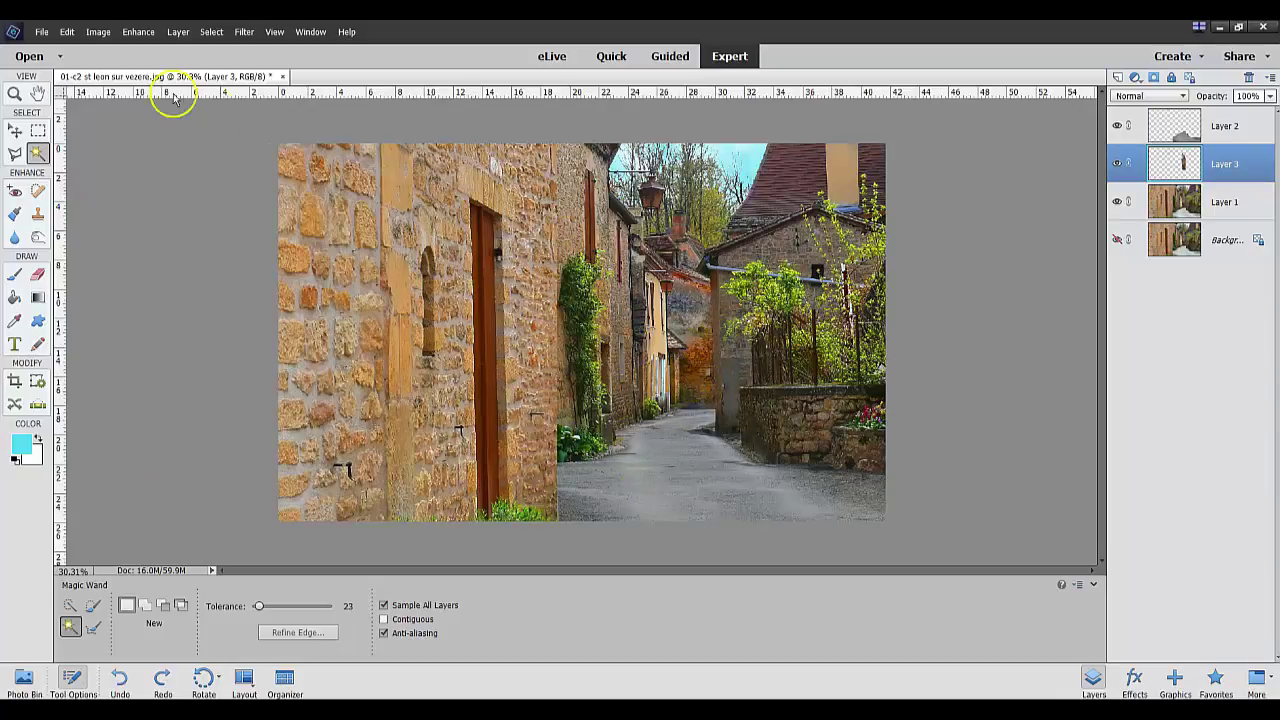
Save the layered image as the Photoshop PSD file '01 c2 st leon sur vezere.psd'.
{"action": "left_click", "coordinate": [42, 33]}
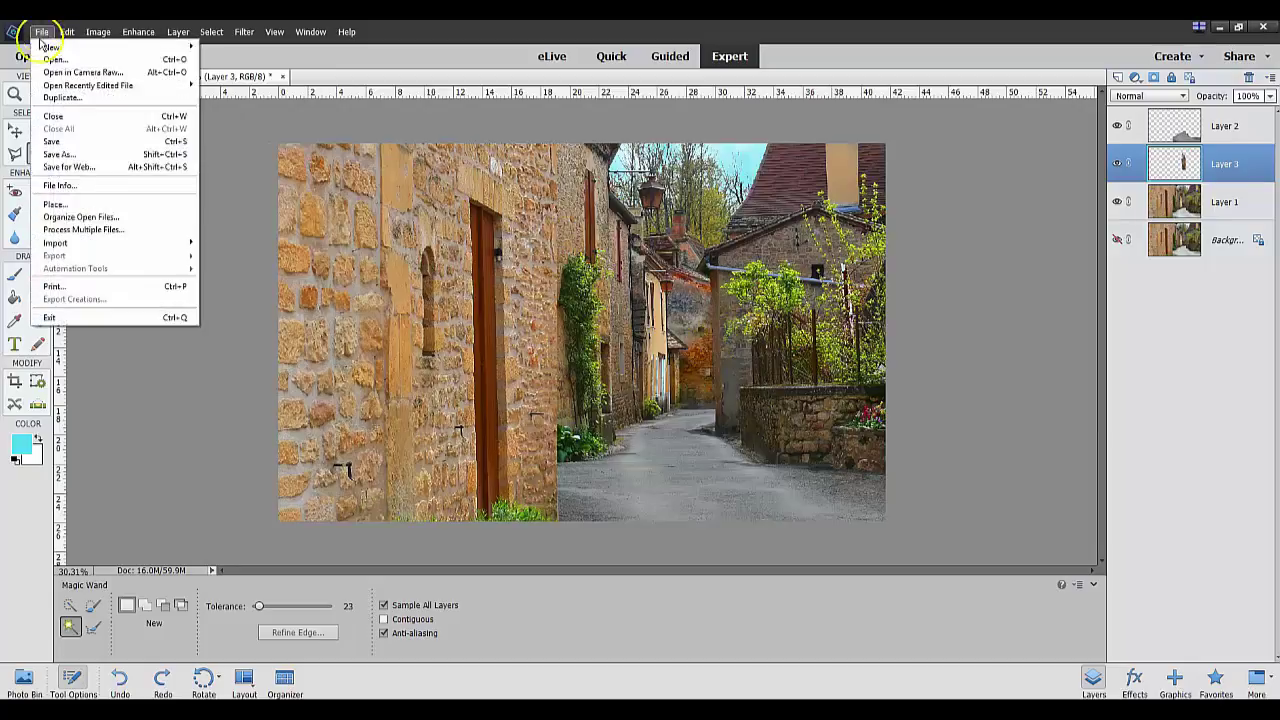
{"action": "left_click", "coordinate": [70, 157]}
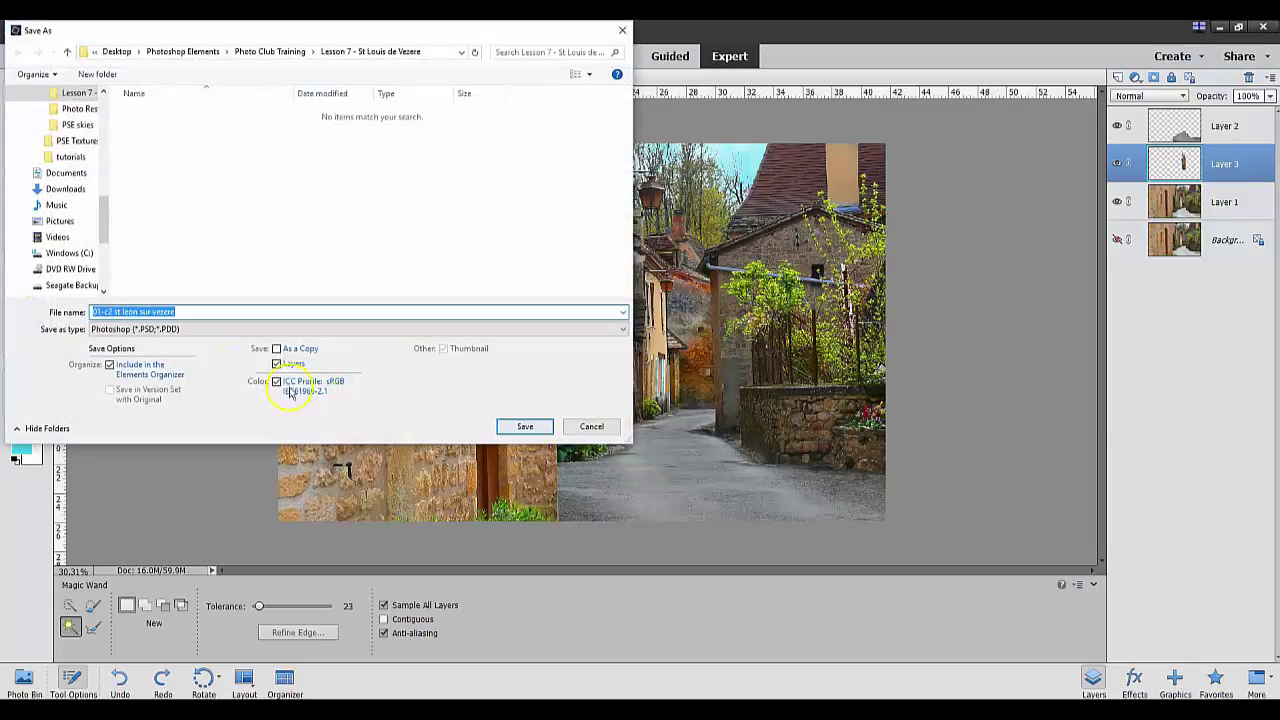
{"action": "left_click", "coordinate": [621, 330]}
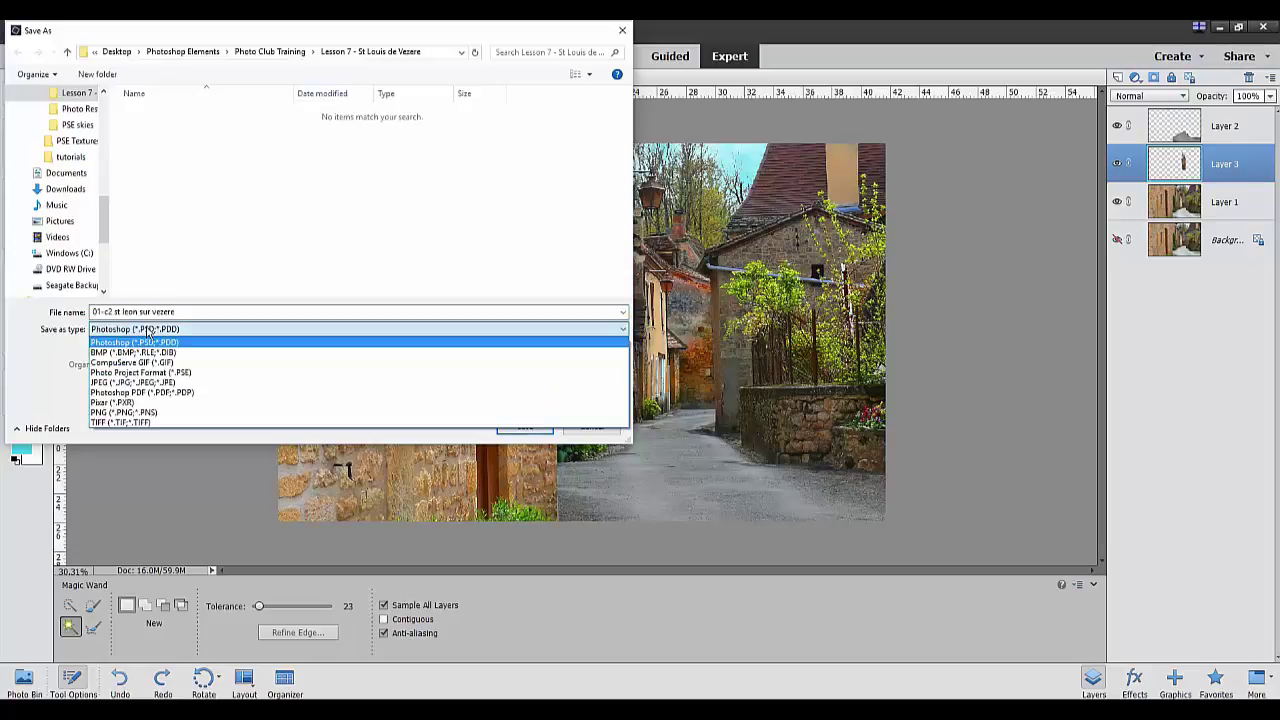
{"action": "left_click", "coordinate": [134, 383]}
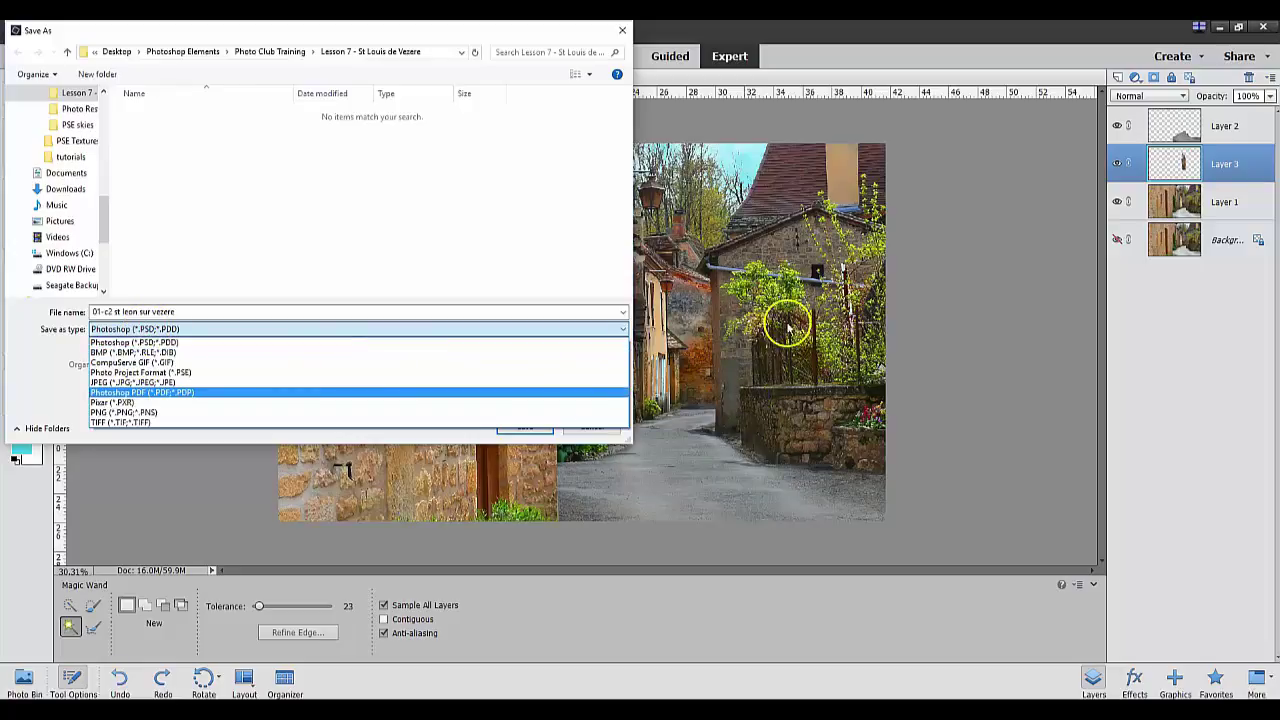
{"action": "left_click", "coordinate": [177, 311]}
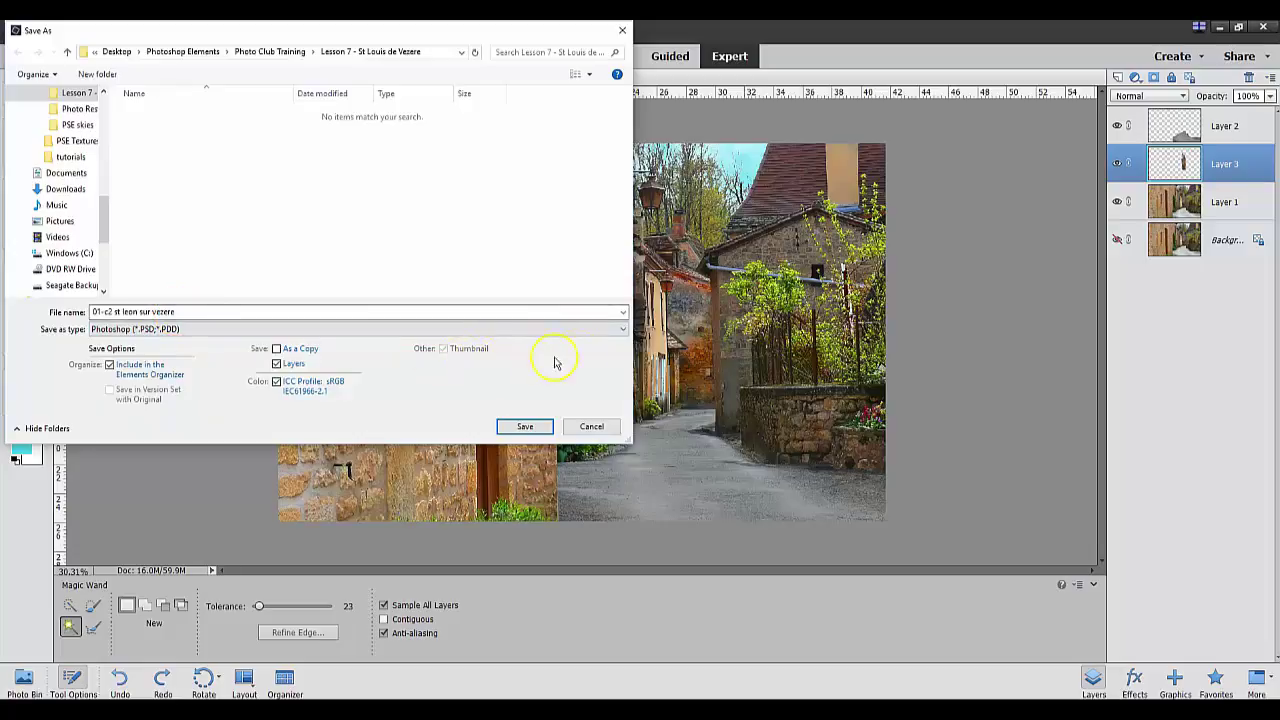
{"action": "left_click", "coordinate": [525, 427]}
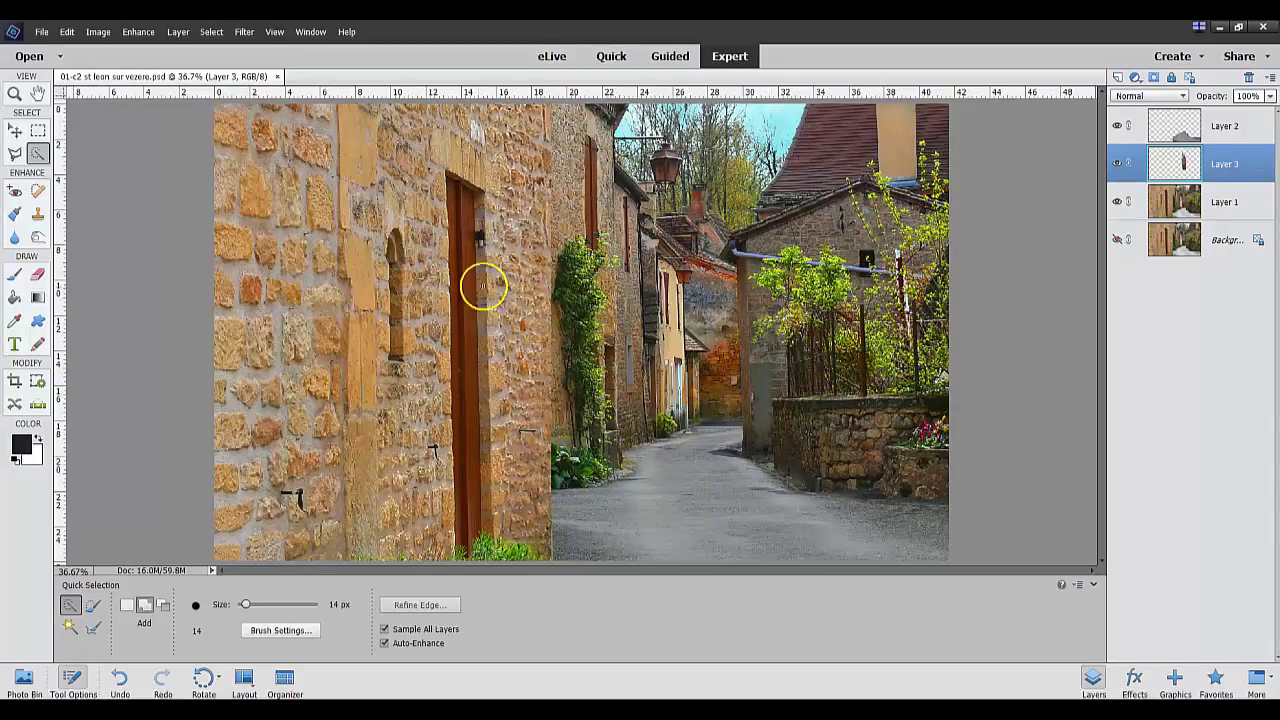
Flatten the image, discarding hidden layers, and duplicate the Background onto a new Layer 1.
{"action": "left_click", "coordinate": [1270, 77]}
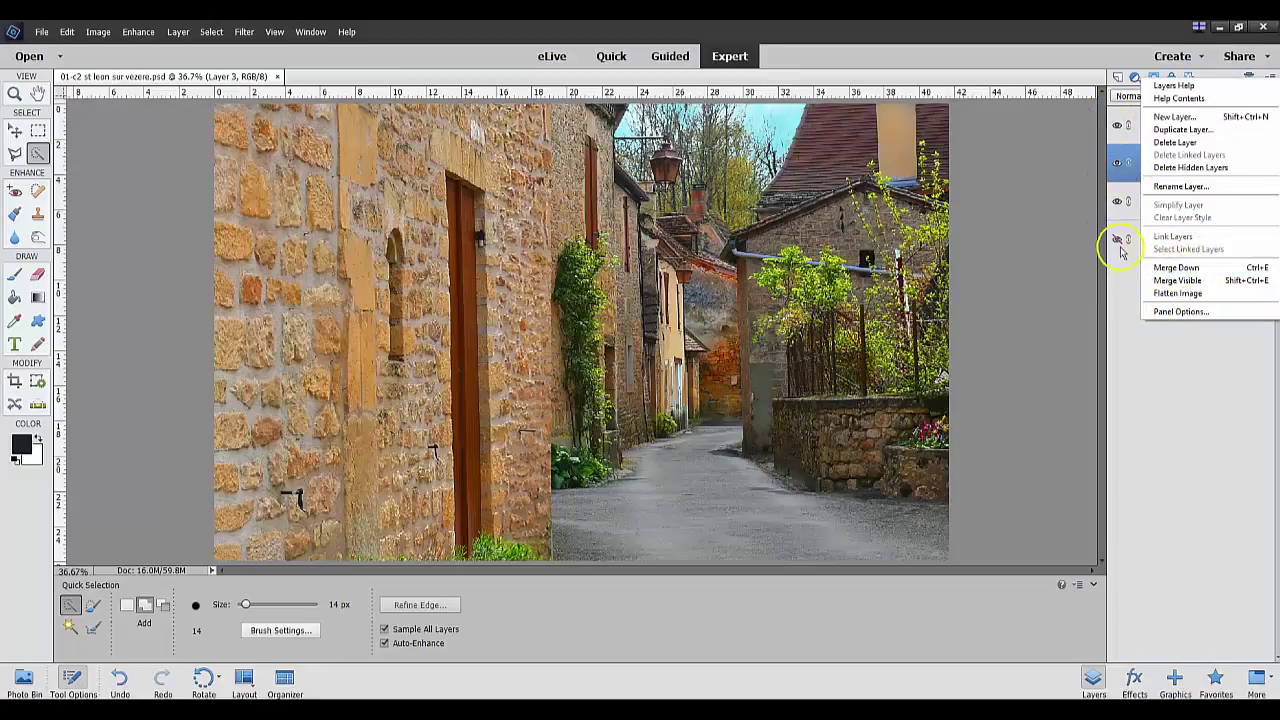
{"action": "left_click", "coordinate": [1176, 293]}
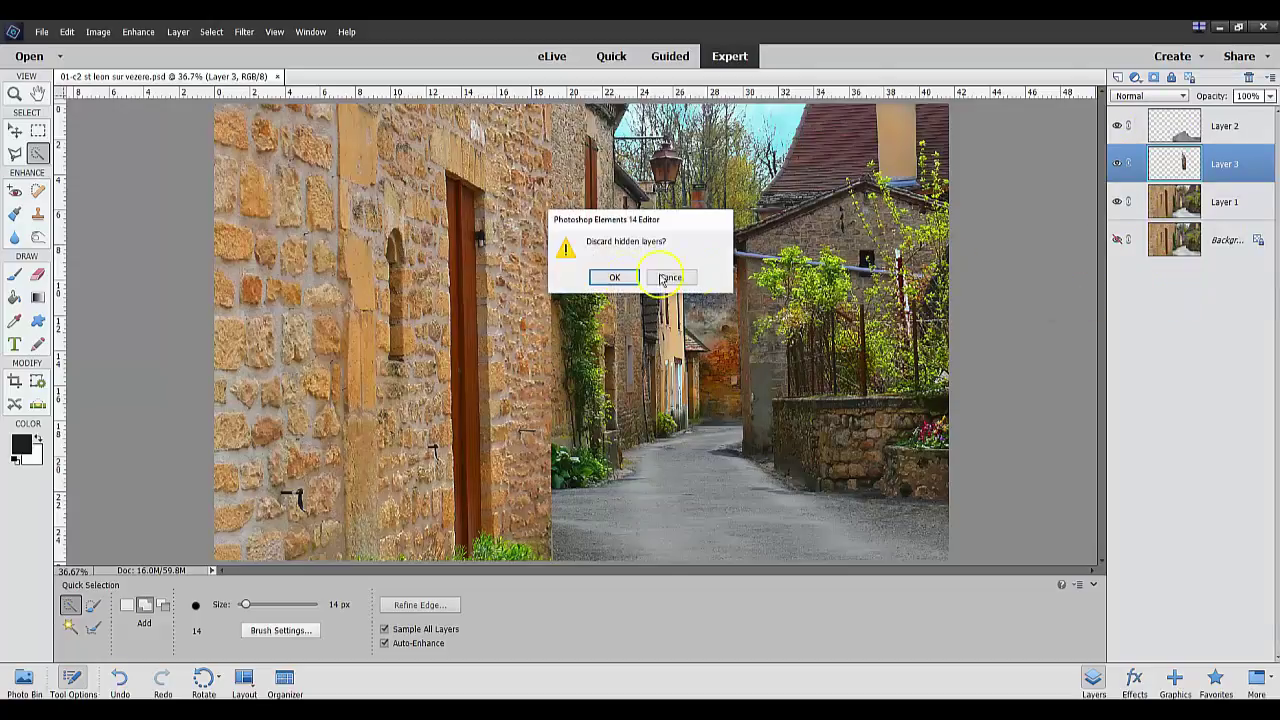
{"action": "left_click", "coordinate": [615, 278]}
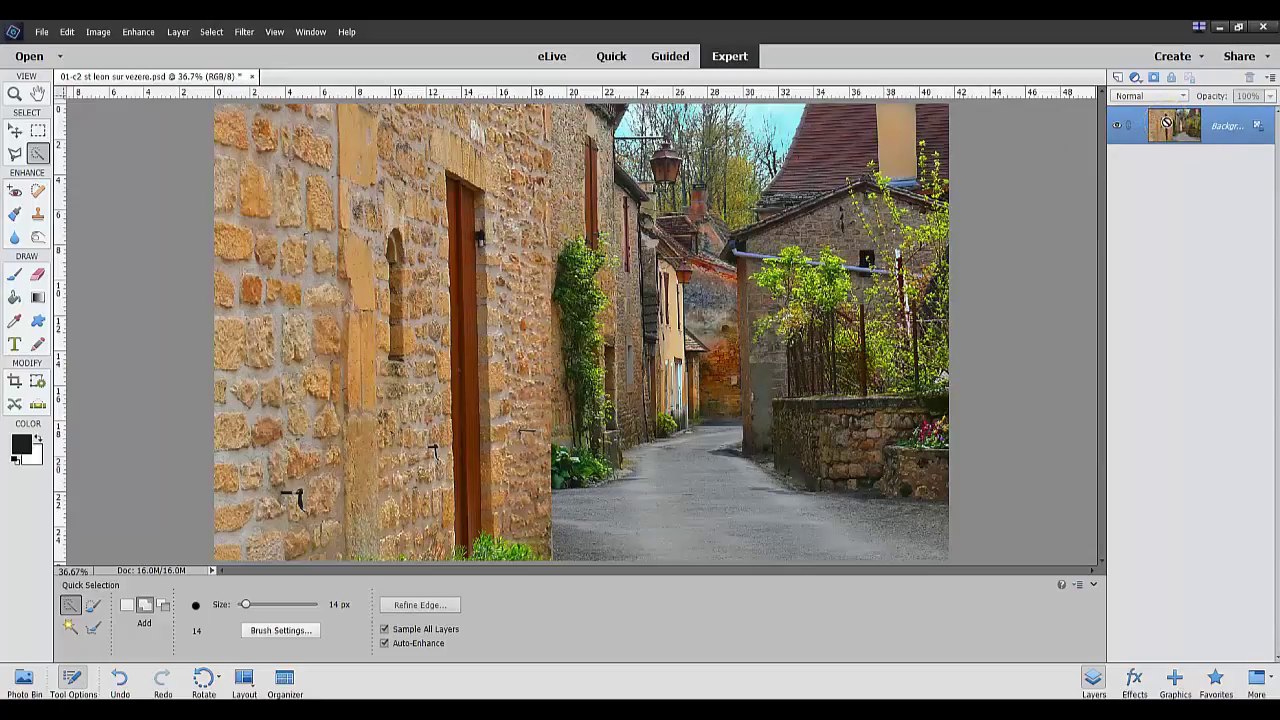
{"action": "key", "text": "ctrl+j"}
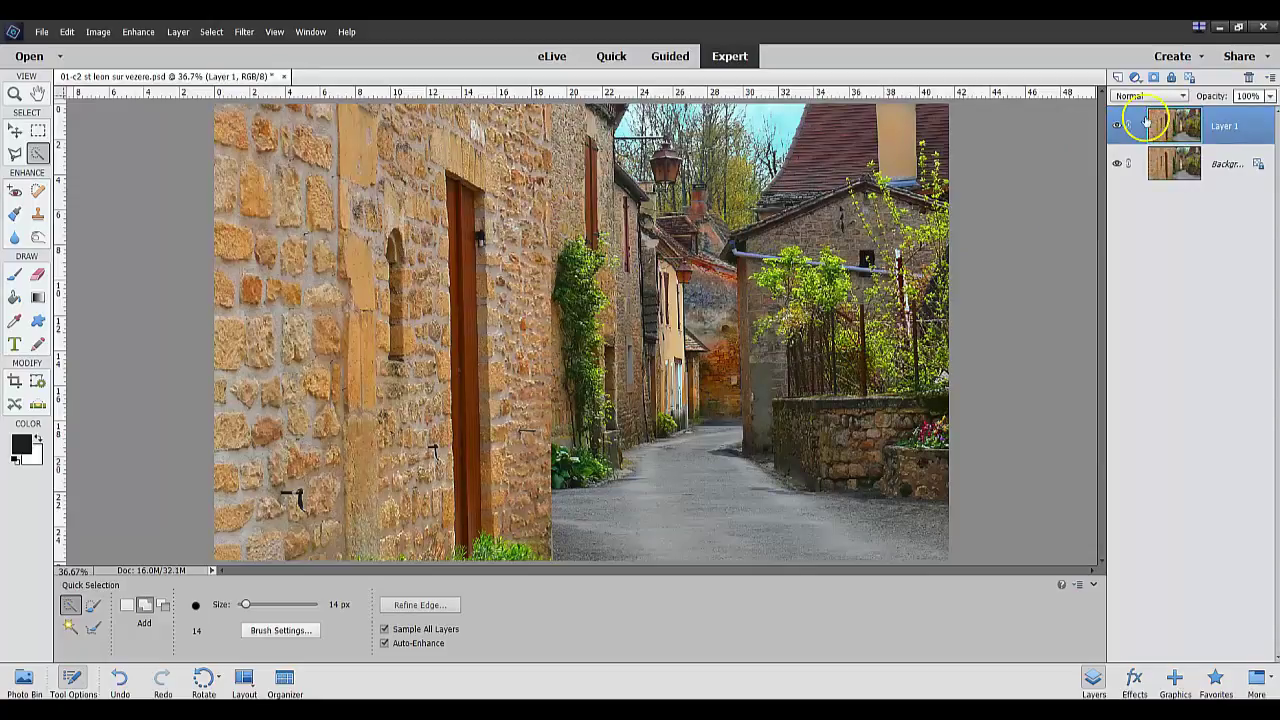
Hide the Background layer and lower Exposure to -1.9 in Quick mode.
{"action": "left_click", "coordinate": [1116, 165]}
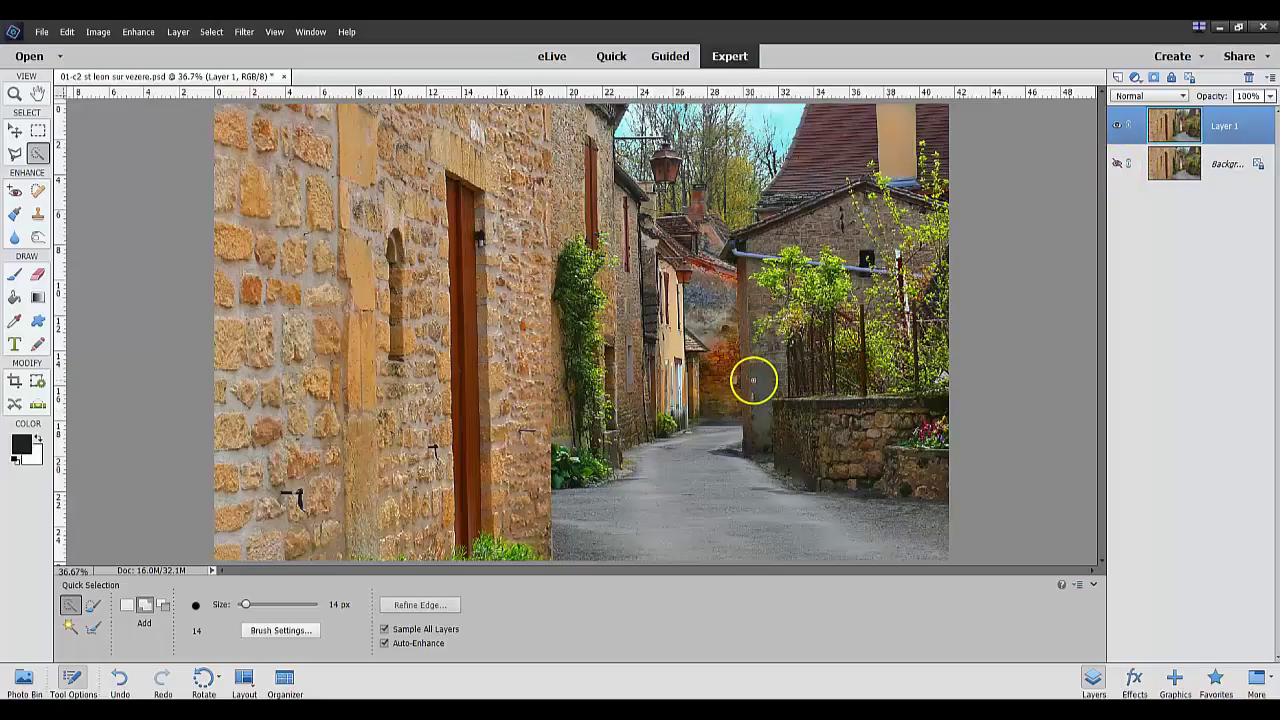
{"action": "left_click", "coordinate": [611, 56]}
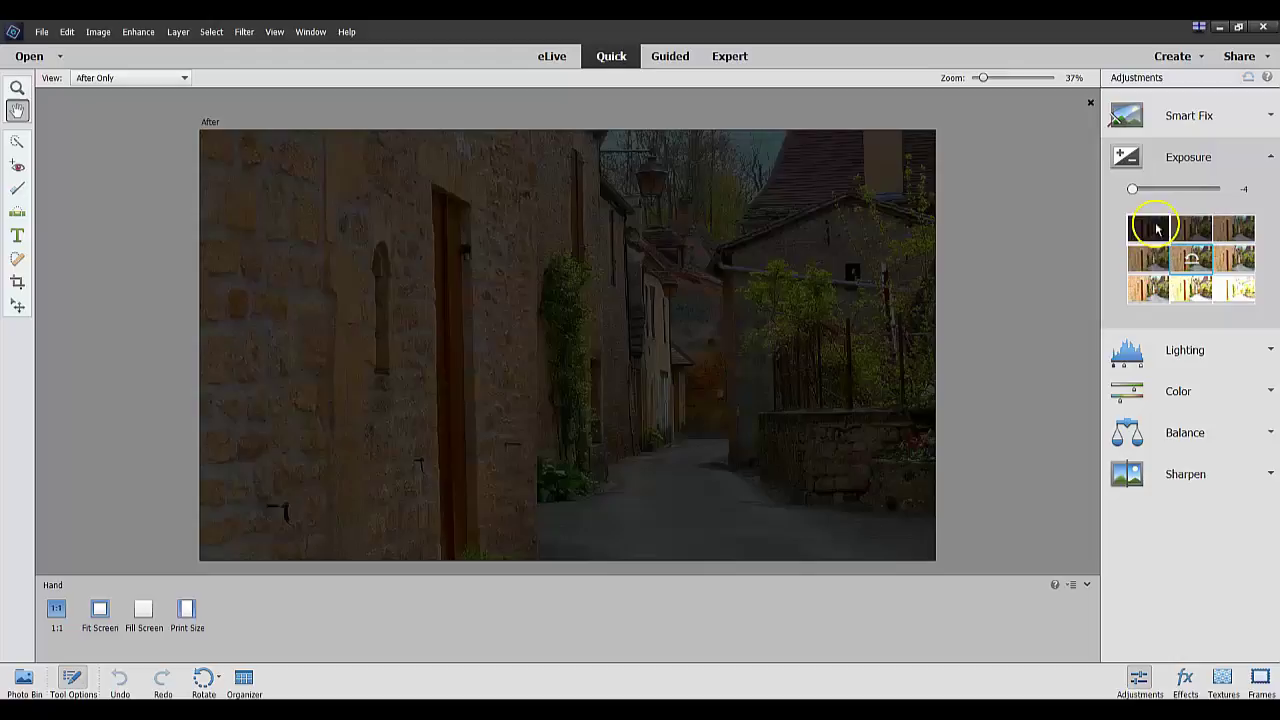
{"action": "left_click", "coordinate": [1170, 191]}
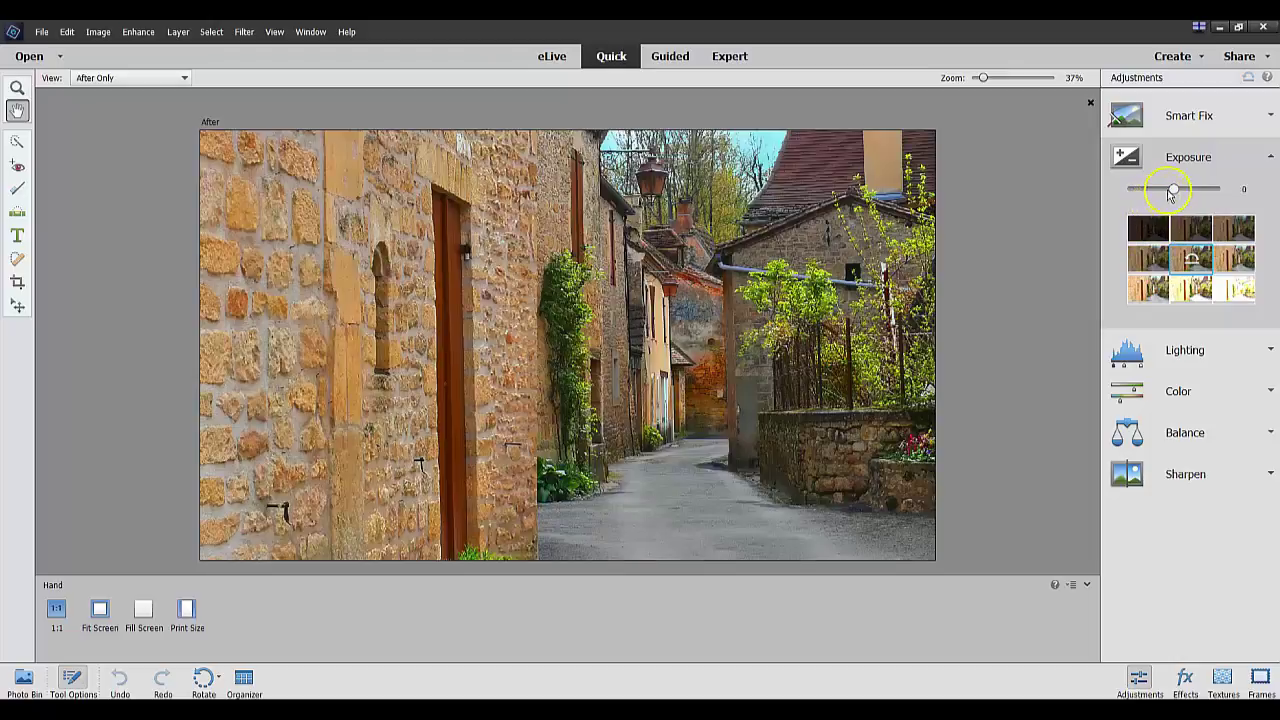
{"action": "left_click_drag", "start_coordinate": [1175, 190], "coordinate": [1154, 190]}
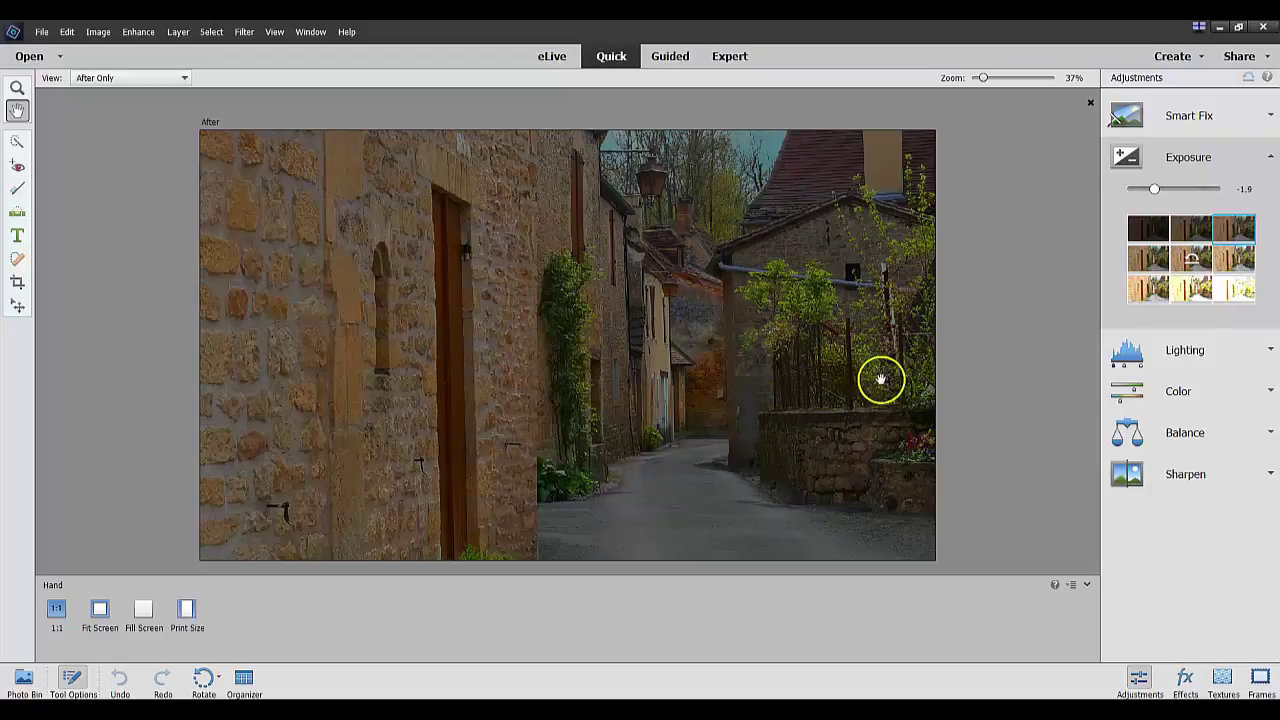
Back in Expert mode, select the Burn tool with Highlights range, 65 px size, 76% exposure.
{"action": "left_click", "coordinate": [729, 58]}
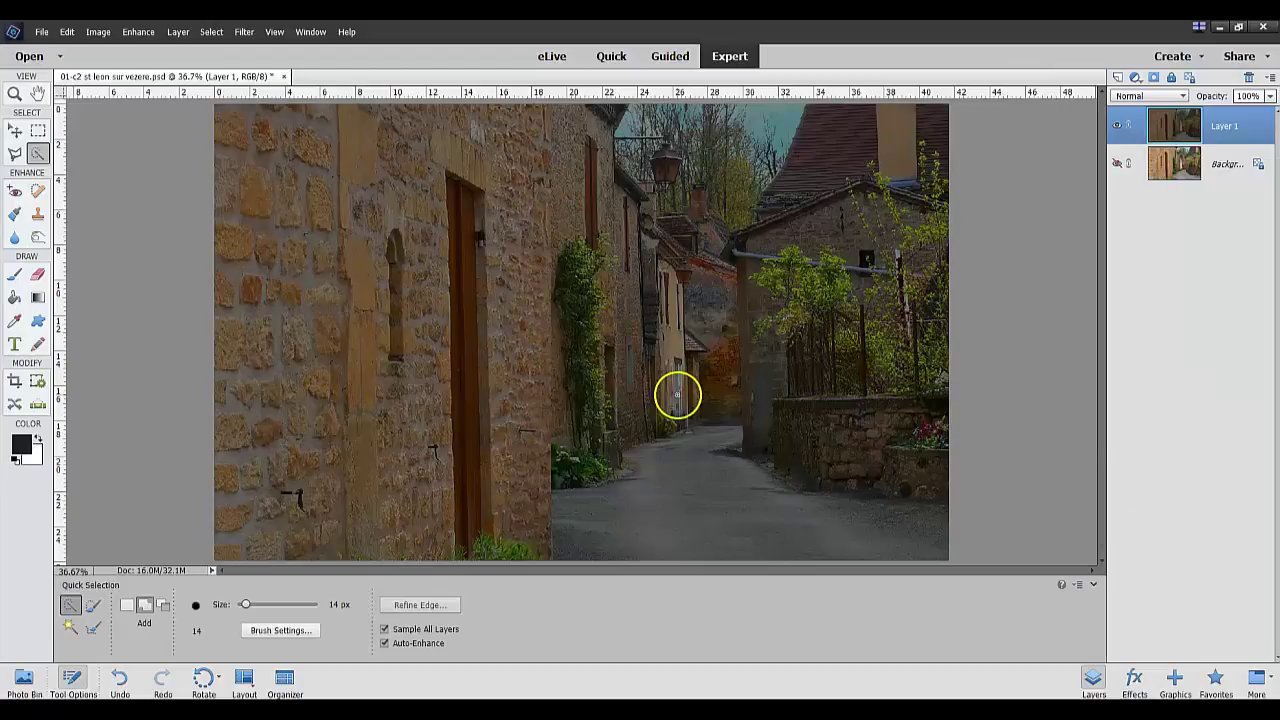
{"action": "left_click", "coordinate": [38, 239]}
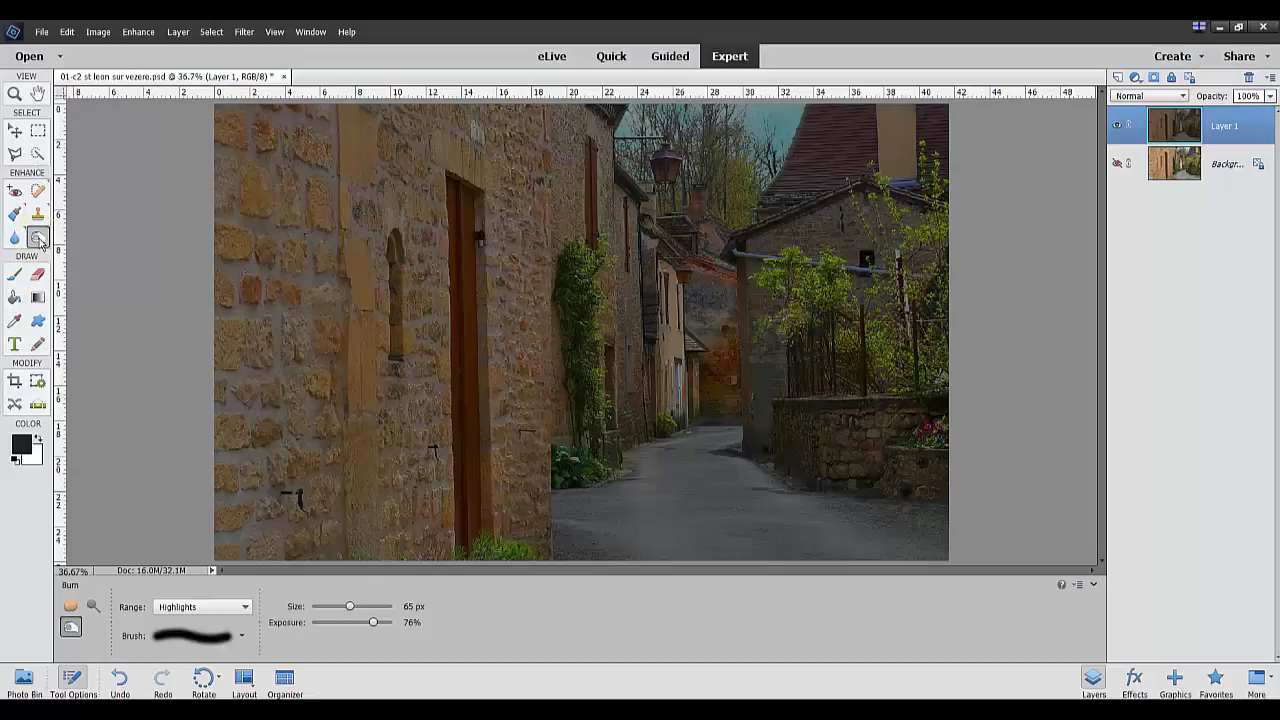
{"action": "left_click", "coordinate": [90, 609]}
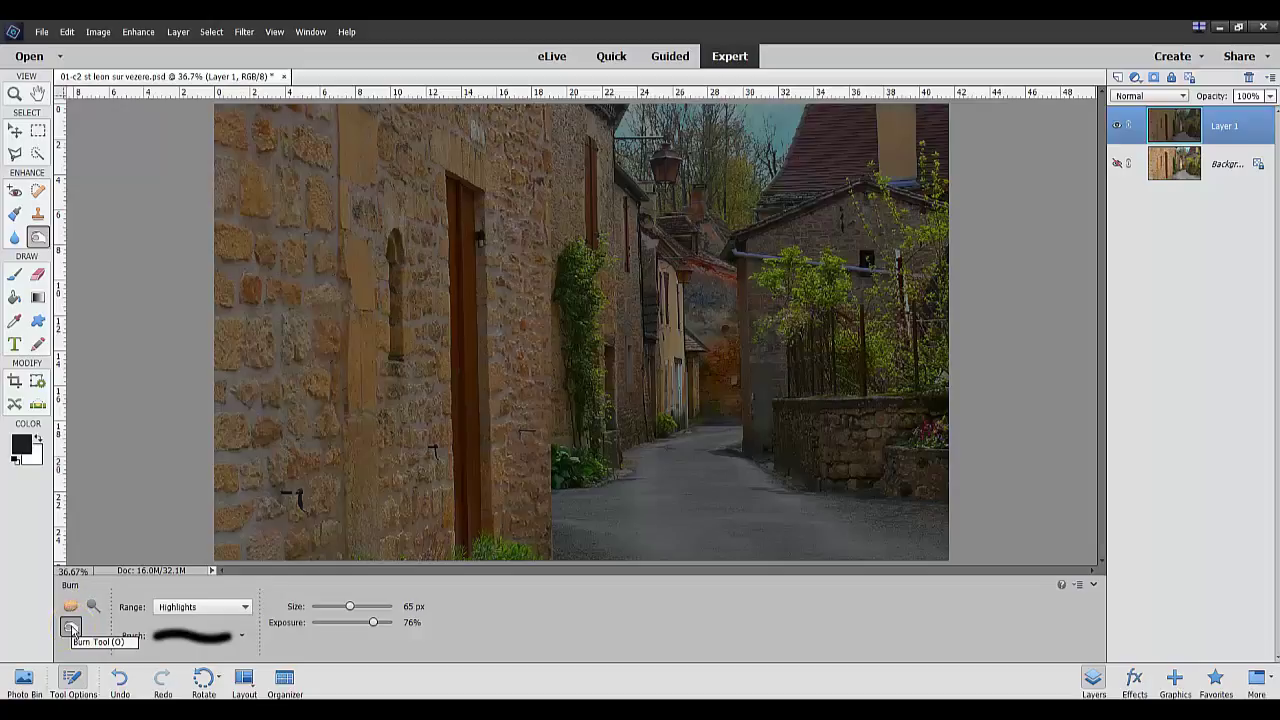
At 46% burn exposure, darken the vines, treetops, sky, fence foliage and left-wall ivy.
{"action": "left_click", "coordinate": [349, 641]}
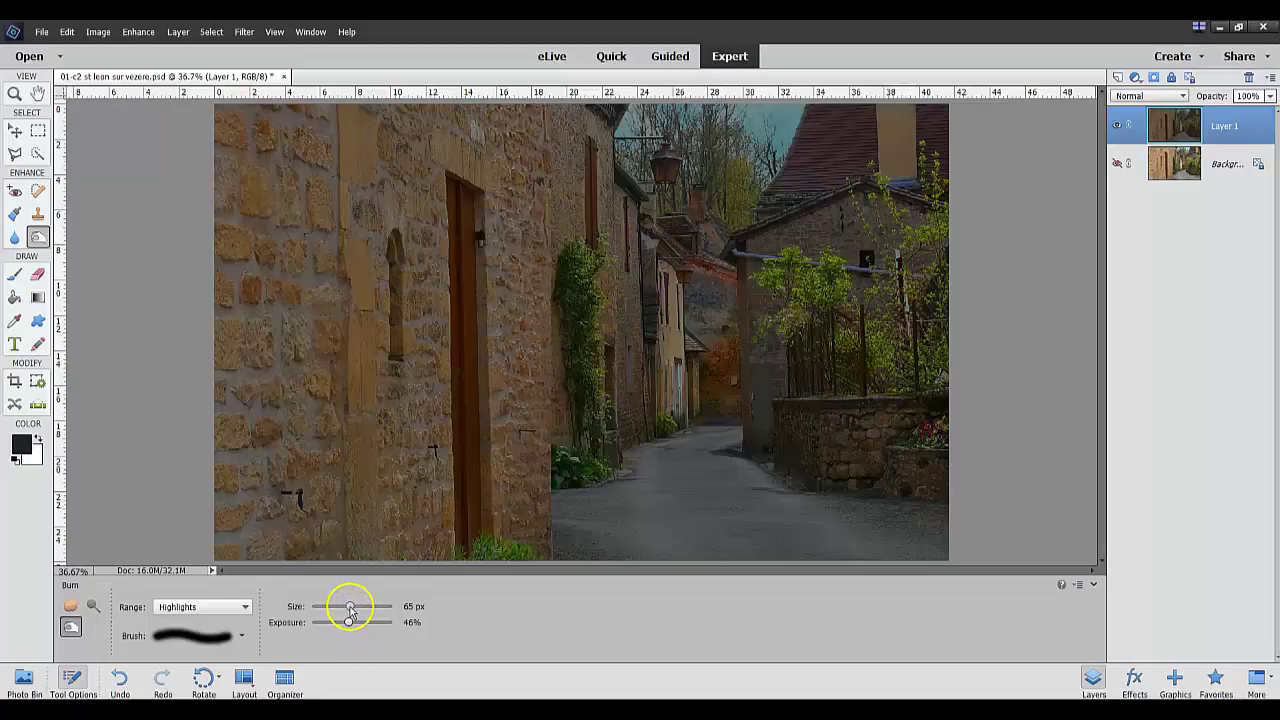
{"action": "mouse_move", "coordinate": [541, 443]}
{"action": "left_mouse_down"}
{"action": "mouse_move", "coordinate": [696, 283]}
{"action": "mouse_move", "coordinate": [699, 259]}
{"action": "mouse_move", "coordinate": [695, 358]}
{"action": "mouse_move", "coordinate": [709, 398]}
{"action": "mouse_move", "coordinate": [740, 365]}
{"action": "mouse_move", "coordinate": [700, 283]}
{"action": "left_mouse_up"}
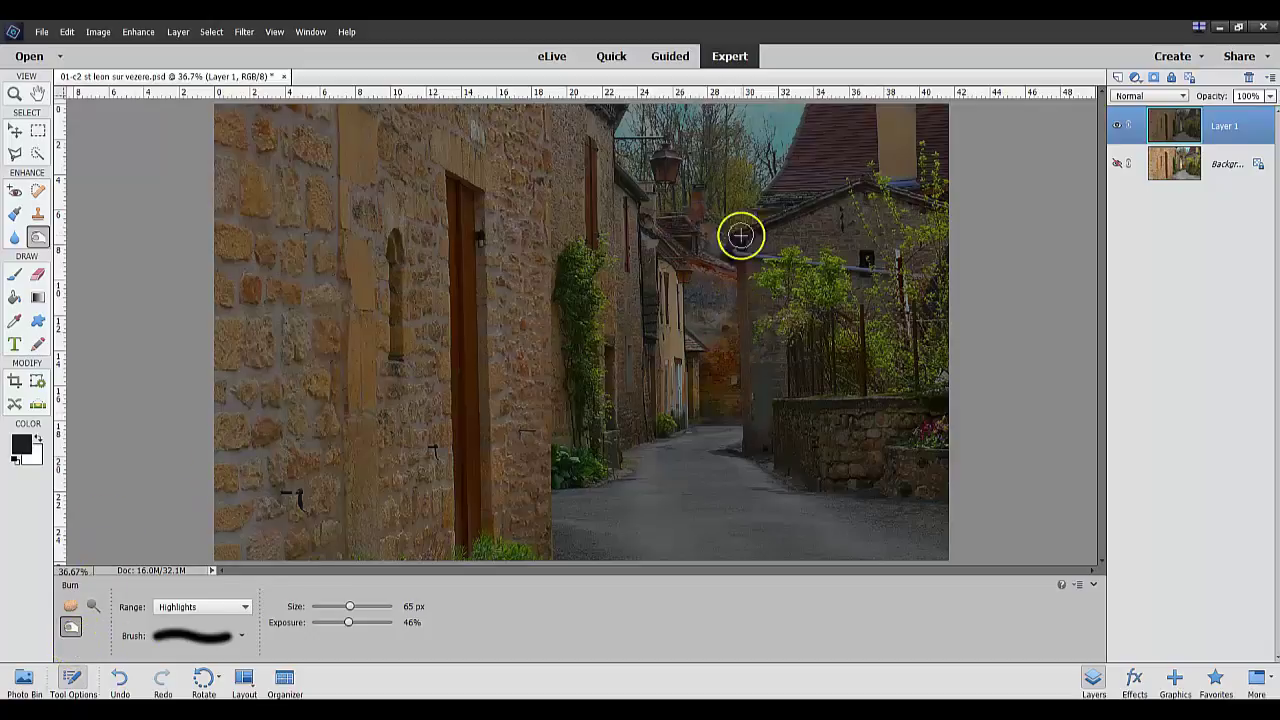
{"action": "mouse_move", "coordinate": [778, 145]}
{"action": "left_mouse_down"}
{"action": "mouse_move", "coordinate": [763, 117]}
{"action": "mouse_move", "coordinate": [694, 107]}
{"action": "mouse_move", "coordinate": [637, 118]}
{"action": "mouse_move", "coordinate": [626, 158]}
{"action": "mouse_move", "coordinate": [629, 106]}
{"action": "mouse_move", "coordinate": [641, 170]}
{"action": "mouse_move", "coordinate": [657, 121]}
{"action": "mouse_move", "coordinate": [743, 133]}
{"action": "mouse_move", "coordinate": [713, 127]}
{"action": "mouse_move", "coordinate": [735, 111]}
{"action": "mouse_move", "coordinate": [636, 116]}
{"action": "mouse_move", "coordinate": [618, 139]}
{"action": "mouse_move", "coordinate": [634, 121]}
{"action": "mouse_move", "coordinate": [782, 102]}
{"action": "mouse_move", "coordinate": [781, 149]}
{"action": "mouse_move", "coordinate": [800, 106]}
{"action": "mouse_move", "coordinate": [775, 170]}
{"action": "mouse_move", "coordinate": [742, 144]}
{"action": "mouse_move", "coordinate": [749, 157]}
{"action": "mouse_move", "coordinate": [771, 148]}
{"action": "mouse_move", "coordinate": [763, 167]}
{"action": "mouse_move", "coordinate": [766, 151]}
{"action": "mouse_move", "coordinate": [730, 146]}
{"action": "mouse_move", "coordinate": [684, 145]}
{"action": "mouse_move", "coordinate": [683, 160]}
{"action": "mouse_move", "coordinate": [696, 124]}
{"action": "mouse_move", "coordinate": [639, 116]}
{"action": "mouse_move", "coordinate": [638, 142]}
{"action": "mouse_move", "coordinate": [726, 116]}
{"action": "mouse_move", "coordinate": [784, 118]}
{"action": "mouse_move", "coordinate": [736, 115]}
{"action": "mouse_move", "coordinate": [734, 143]}
{"action": "mouse_move", "coordinate": [658, 166]}
{"action": "mouse_move", "coordinate": [655, 187]}
{"action": "mouse_move", "coordinate": [693, 174]}
{"action": "mouse_move", "coordinate": [712, 185]}
{"action": "mouse_move", "coordinate": [811, 113]}
{"action": "mouse_move", "coordinate": [791, 160]}
{"action": "mouse_move", "coordinate": [754, 187]}
{"action": "mouse_move", "coordinate": [775, 167]}
{"action": "mouse_move", "coordinate": [763, 167]}
{"action": "mouse_move", "coordinate": [770, 152]}
{"action": "mouse_move", "coordinate": [634, 137]}
{"action": "left_mouse_up"}
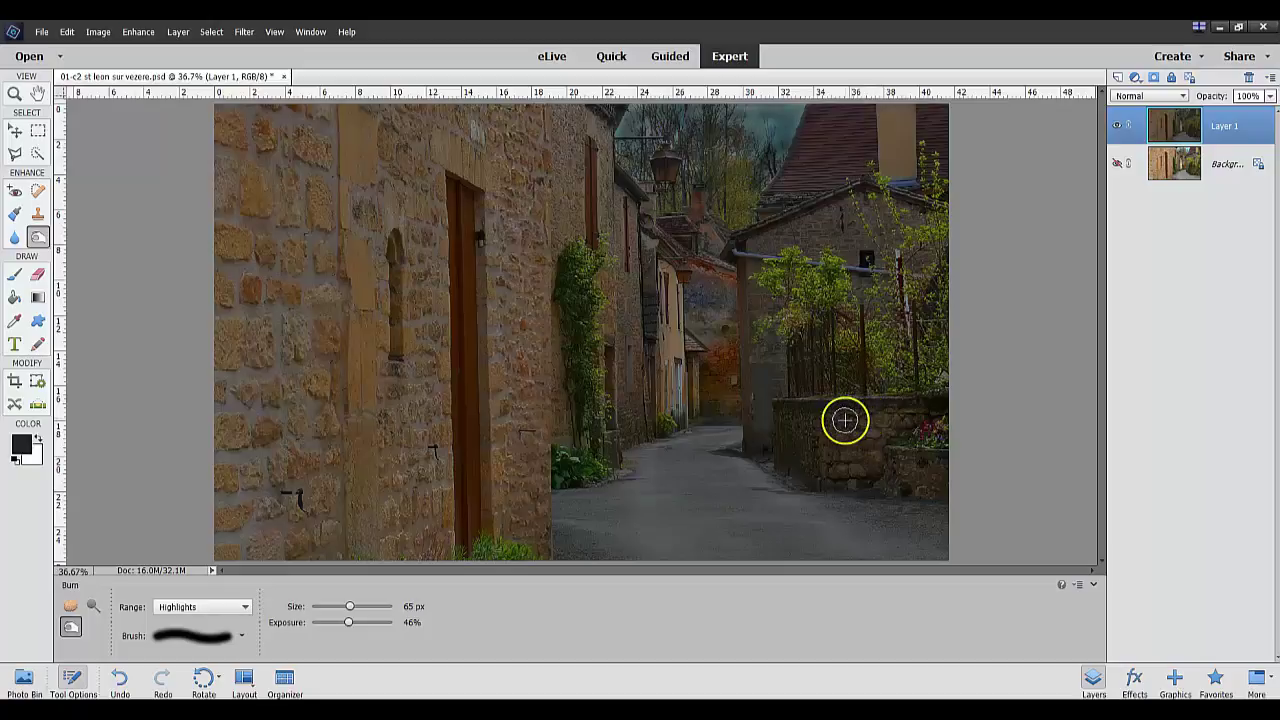
{"action": "mouse_move", "coordinate": [837, 307]}
{"action": "left_mouse_down"}
{"action": "mouse_move", "coordinate": [845, 364]}
{"action": "mouse_move", "coordinate": [875, 351]}
{"action": "mouse_move", "coordinate": [911, 391]}
{"action": "mouse_move", "coordinate": [933, 344]}
{"action": "mouse_move", "coordinate": [935, 198]}
{"action": "mouse_move", "coordinate": [921, 226]}
{"action": "mouse_move", "coordinate": [834, 216]}
{"action": "mouse_move", "coordinate": [789, 247]}
{"action": "mouse_move", "coordinate": [823, 142]}
{"action": "mouse_move", "coordinate": [784, 196]}
{"action": "mouse_move", "coordinate": [768, 291]}
{"action": "mouse_move", "coordinate": [780, 144]}
{"action": "mouse_move", "coordinate": [759, 129]}
{"action": "mouse_move", "coordinate": [768, 103]}
{"action": "mouse_move", "coordinate": [763, 128]}
{"action": "mouse_move", "coordinate": [790, 127]}
{"action": "mouse_move", "coordinate": [760, 162]}
{"action": "mouse_move", "coordinate": [703, 121]}
{"action": "mouse_move", "coordinate": [651, 128]}
{"action": "mouse_move", "coordinate": [646, 163]}
{"action": "mouse_move", "coordinate": [623, 133]}
{"action": "mouse_move", "coordinate": [701, 141]}
{"action": "mouse_move", "coordinate": [737, 168]}
{"action": "mouse_move", "coordinate": [699, 158]}
{"action": "mouse_move", "coordinate": [801, 184]}
{"action": "mouse_move", "coordinate": [783, 161]}
{"action": "mouse_move", "coordinate": [796, 108]}
{"action": "mouse_move", "coordinate": [717, 100]}
{"action": "mouse_move", "coordinate": [664, 122]}
{"action": "mouse_move", "coordinate": [637, 239]}
{"action": "mouse_move", "coordinate": [650, 362]}
{"action": "mouse_move", "coordinate": [654, 236]}
{"action": "mouse_move", "coordinate": [632, 132]}
{"action": "mouse_move", "coordinate": [614, 153]}
{"action": "mouse_move", "coordinate": [676, 216]}
{"action": "mouse_move", "coordinate": [875, 227]}
{"action": "mouse_move", "coordinate": [825, 358]}
{"action": "mouse_move", "coordinate": [804, 364]}
{"action": "mouse_move", "coordinate": [799, 329]}
{"action": "mouse_move", "coordinate": [840, 277]}
{"action": "mouse_move", "coordinate": [837, 297]}
{"action": "mouse_move", "coordinate": [820, 271]}
{"action": "mouse_move", "coordinate": [784, 291]}
{"action": "mouse_move", "coordinate": [821, 286]}
{"action": "mouse_move", "coordinate": [771, 266]}
{"action": "mouse_move", "coordinate": [781, 320]}
{"action": "mouse_move", "coordinate": [800, 309]}
{"action": "mouse_move", "coordinate": [777, 334]}
{"action": "mouse_move", "coordinate": [853, 329]}
{"action": "mouse_move", "coordinate": [900, 391]}
{"action": "mouse_move", "coordinate": [929, 366]}
{"action": "left_mouse_up"}
{"action": "mouse_move", "coordinate": [923, 156]}
{"action": "left_mouse_down"}
{"action": "mouse_move", "coordinate": [912, 272]}
{"action": "mouse_move", "coordinate": [875, 202]}
{"action": "mouse_move", "coordinate": [858, 196]}
{"action": "mouse_move", "coordinate": [892, 255]}
{"action": "mouse_move", "coordinate": [894, 187]}
{"action": "mouse_move", "coordinate": [869, 176]}
{"action": "mouse_move", "coordinate": [898, 242]}
{"action": "left_mouse_up"}
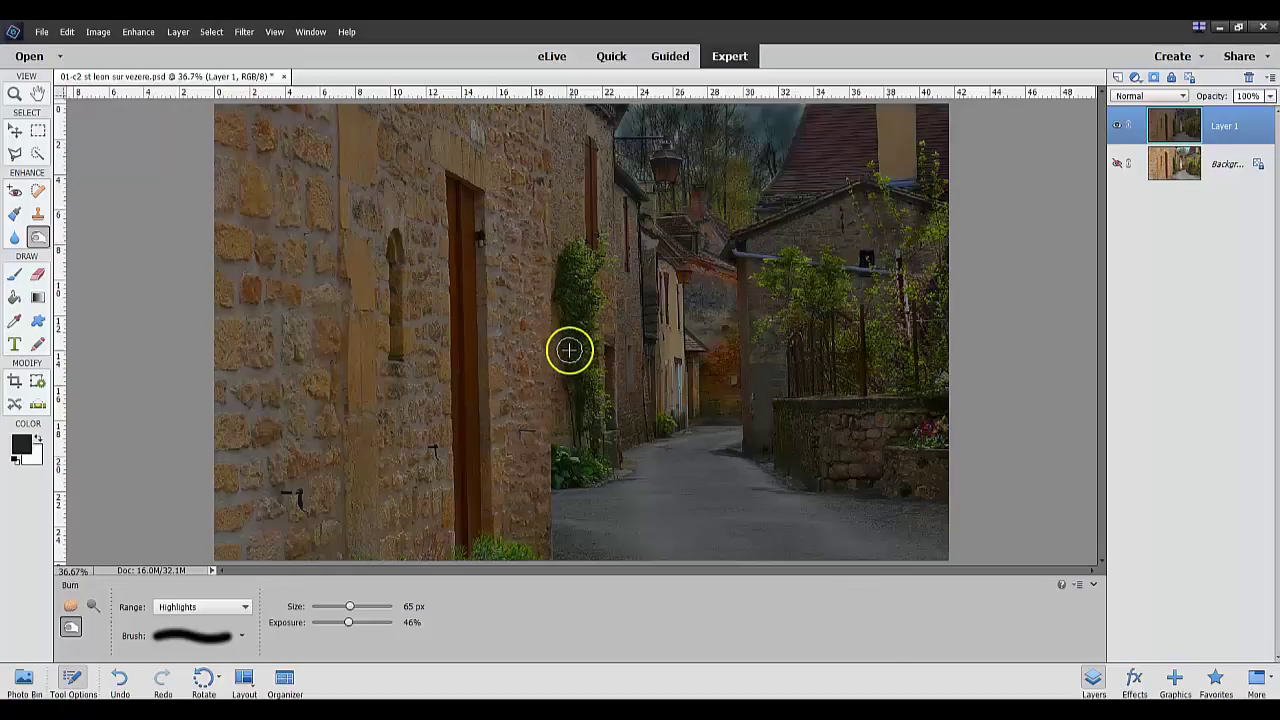
{"action": "mouse_move", "coordinate": [569, 349]}
{"action": "left_mouse_down"}
{"action": "mouse_move", "coordinate": [597, 319]}
{"action": "mouse_move", "coordinate": [597, 272]}
{"action": "mouse_move", "coordinate": [576, 256]}
{"action": "mouse_move", "coordinate": [607, 247]}
{"action": "mouse_move", "coordinate": [587, 301]}
{"action": "mouse_move", "coordinate": [599, 431]}
{"action": "mouse_move", "coordinate": [600, 261]}
{"action": "mouse_move", "coordinate": [591, 380]}
{"action": "left_mouse_up"}
Burn the trees above the low stone wall, then toggle Layer 1 off and on to compare.
{"action": "left_click_drag", "start_coordinate": [811, 403], "coordinate": [795, 360]}
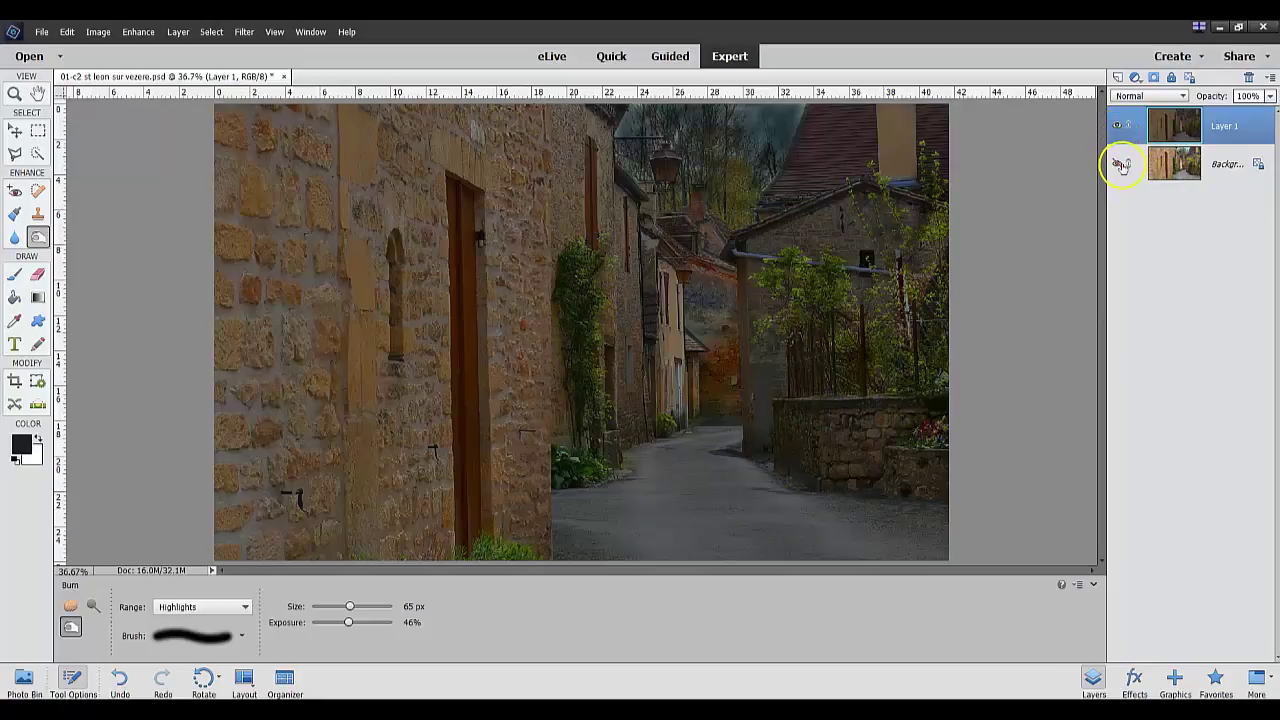
{"action": "left_click", "coordinate": [1119, 126]}
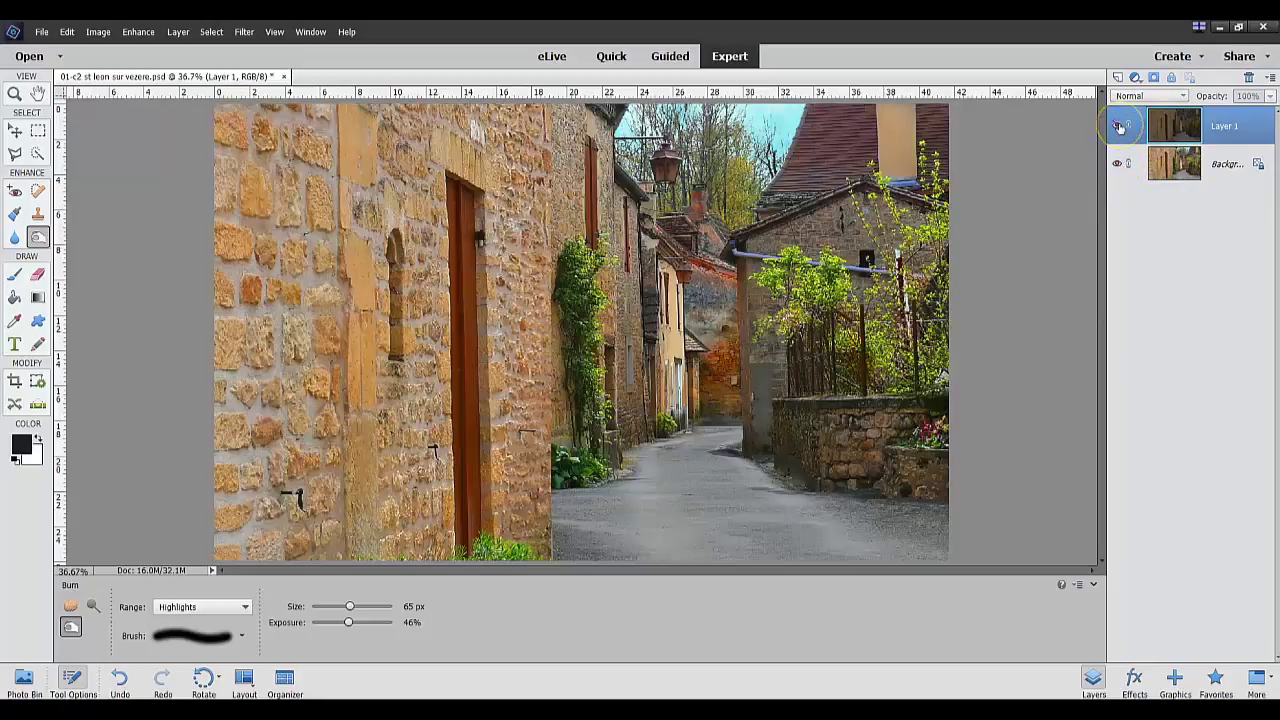
{"action": "left_click", "coordinate": [1119, 126]}
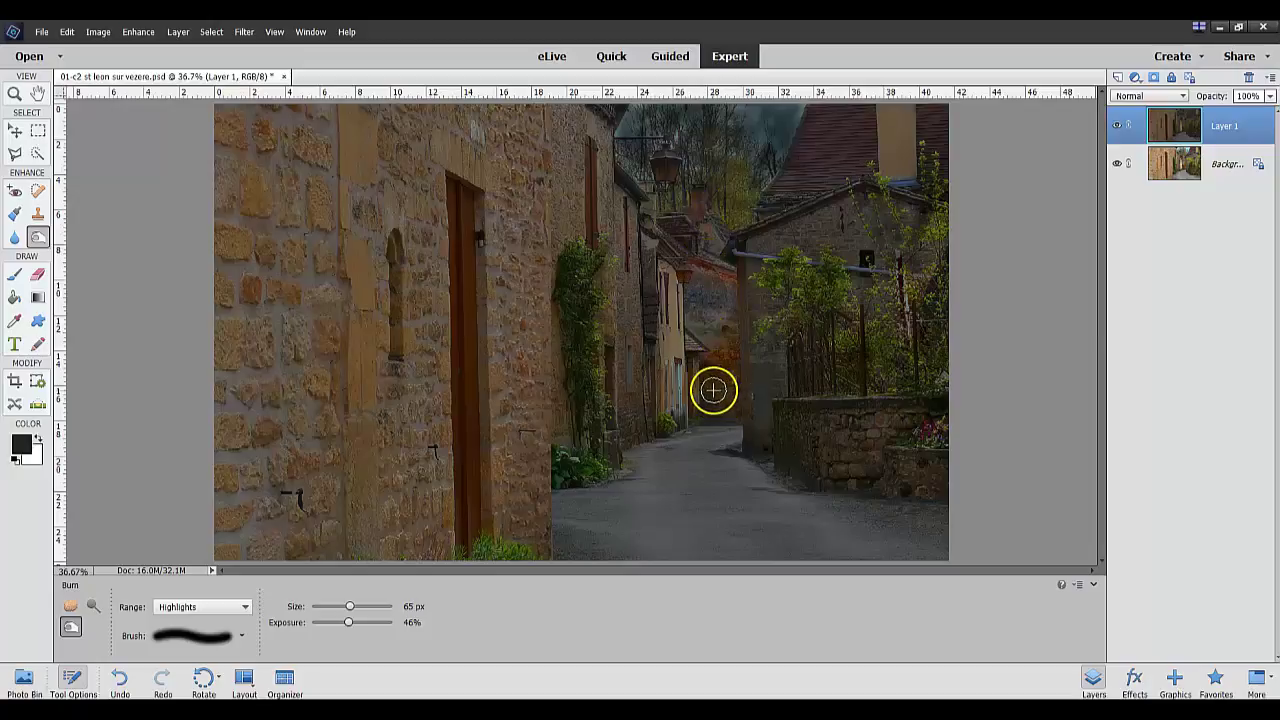
With the Dodge tool at 165 px and 39% exposure, brighten the far alley end and the road.
{"action": "left_click", "coordinate": [92, 606]}
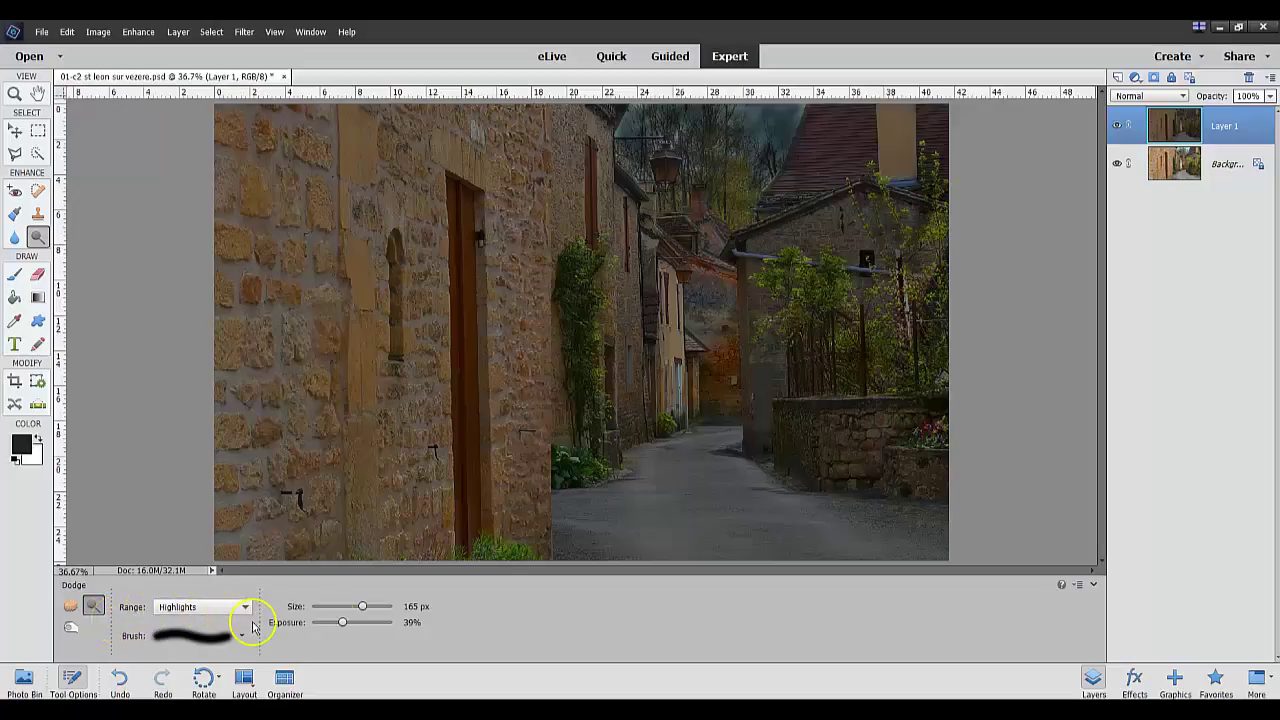
{"action": "mouse_move", "coordinate": [731, 401]}
{"action": "left_mouse_down"}
{"action": "mouse_move", "coordinate": [727, 318]}
{"action": "mouse_move", "coordinate": [706, 395]}
{"action": "mouse_move", "coordinate": [728, 359]}
{"action": "mouse_move", "coordinate": [728, 276]}
{"action": "mouse_move", "coordinate": [698, 269]}
{"action": "mouse_move", "coordinate": [691, 312]}
{"action": "mouse_move", "coordinate": [713, 276]}
{"action": "mouse_move", "coordinate": [716, 396]}
{"action": "mouse_move", "coordinate": [736, 366]}
{"action": "mouse_move", "coordinate": [736, 401]}
{"action": "mouse_move", "coordinate": [704, 406]}
{"action": "mouse_move", "coordinate": [724, 318]}
{"action": "mouse_move", "coordinate": [713, 234]}
{"action": "mouse_move", "coordinate": [727, 481]}
{"action": "mouse_move", "coordinate": [709, 414]}
{"action": "mouse_move", "coordinate": [723, 363]}
{"action": "mouse_move", "coordinate": [714, 270]}
{"action": "mouse_move", "coordinate": [732, 529]}
{"action": "mouse_move", "coordinate": [711, 306]}
{"action": "mouse_move", "coordinate": [701, 322]}
{"action": "mouse_move", "coordinate": [693, 311]}
{"action": "mouse_move", "coordinate": [711, 229]}
{"action": "mouse_move", "coordinate": [720, 463]}
{"action": "mouse_move", "coordinate": [669, 461]}
{"action": "left_mouse_up"}
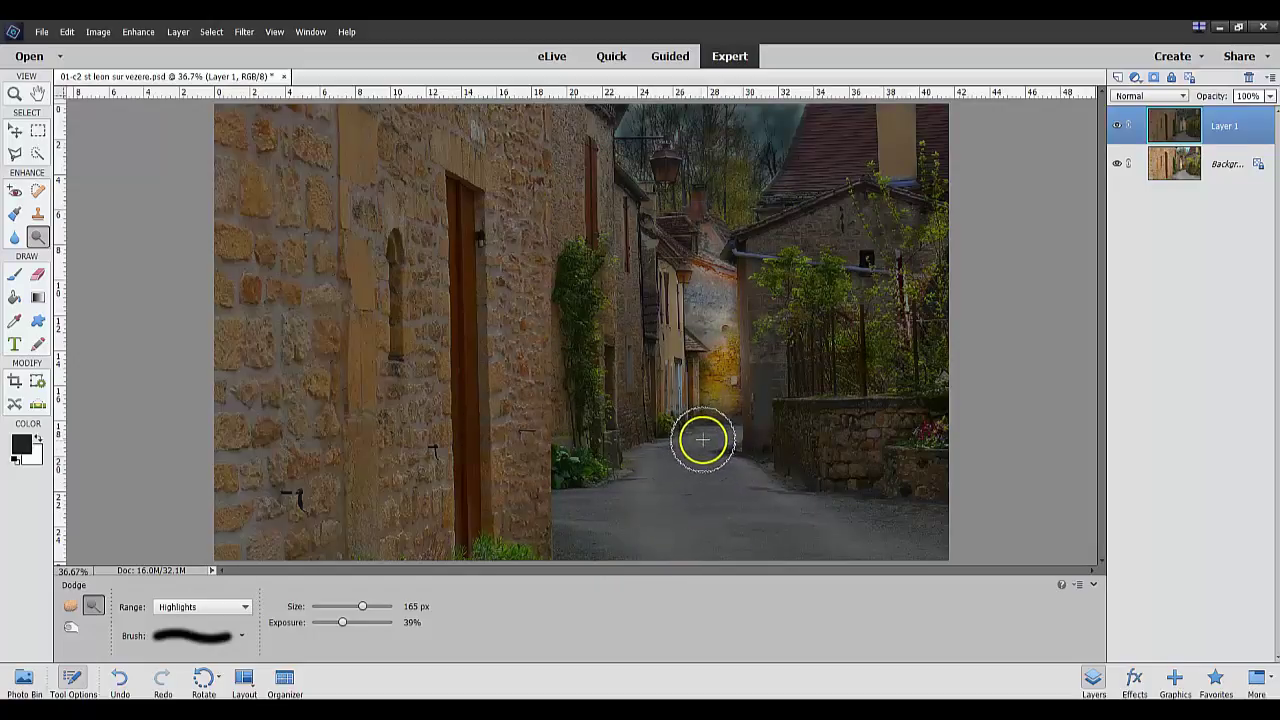
{"action": "mouse_move", "coordinate": [703, 440]}
{"action": "left_mouse_down"}
{"action": "mouse_move", "coordinate": [656, 454]}
{"action": "mouse_move", "coordinate": [648, 478]}
{"action": "mouse_move", "coordinate": [595, 508]}
{"action": "mouse_move", "coordinate": [593, 553]}
{"action": "mouse_move", "coordinate": [870, 555]}
{"action": "mouse_move", "coordinate": [907, 526]}
{"action": "mouse_move", "coordinate": [751, 504]}
{"action": "mouse_move", "coordinate": [704, 475]}
{"action": "mouse_move", "coordinate": [714, 463]}
{"action": "mouse_move", "coordinate": [695, 546]}
{"action": "mouse_move", "coordinate": [714, 526]}
{"action": "mouse_move", "coordinate": [743, 530]}
{"action": "mouse_move", "coordinate": [648, 460]}
{"action": "mouse_move", "coordinate": [699, 350]}
{"action": "mouse_move", "coordinate": [686, 358]}
{"action": "mouse_move", "coordinate": [718, 368]}
{"action": "mouse_move", "coordinate": [660, 445]}
{"action": "mouse_move", "coordinate": [686, 422]}
{"action": "left_mouse_up"}
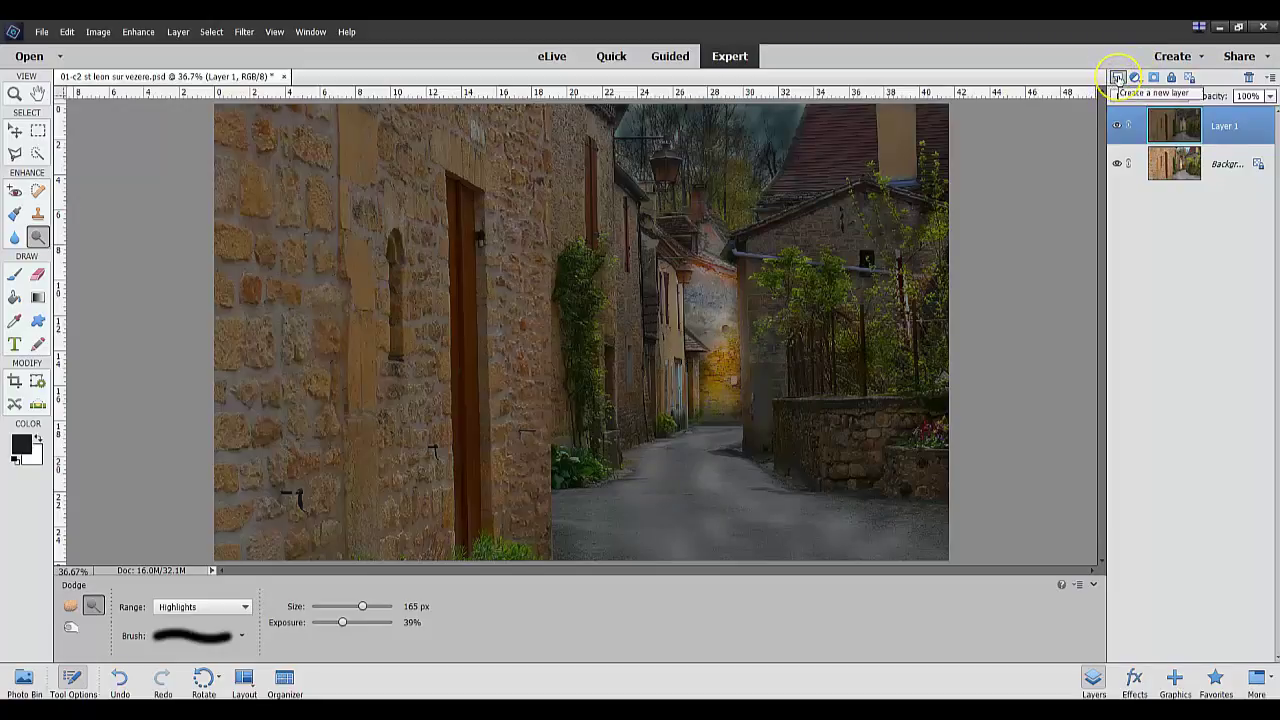
Add a new Layer 2, lower Dodge exposure to 18%, and set the foreground colour to orange #f1af12.
{"action": "left_click", "coordinate": [1118, 78]}
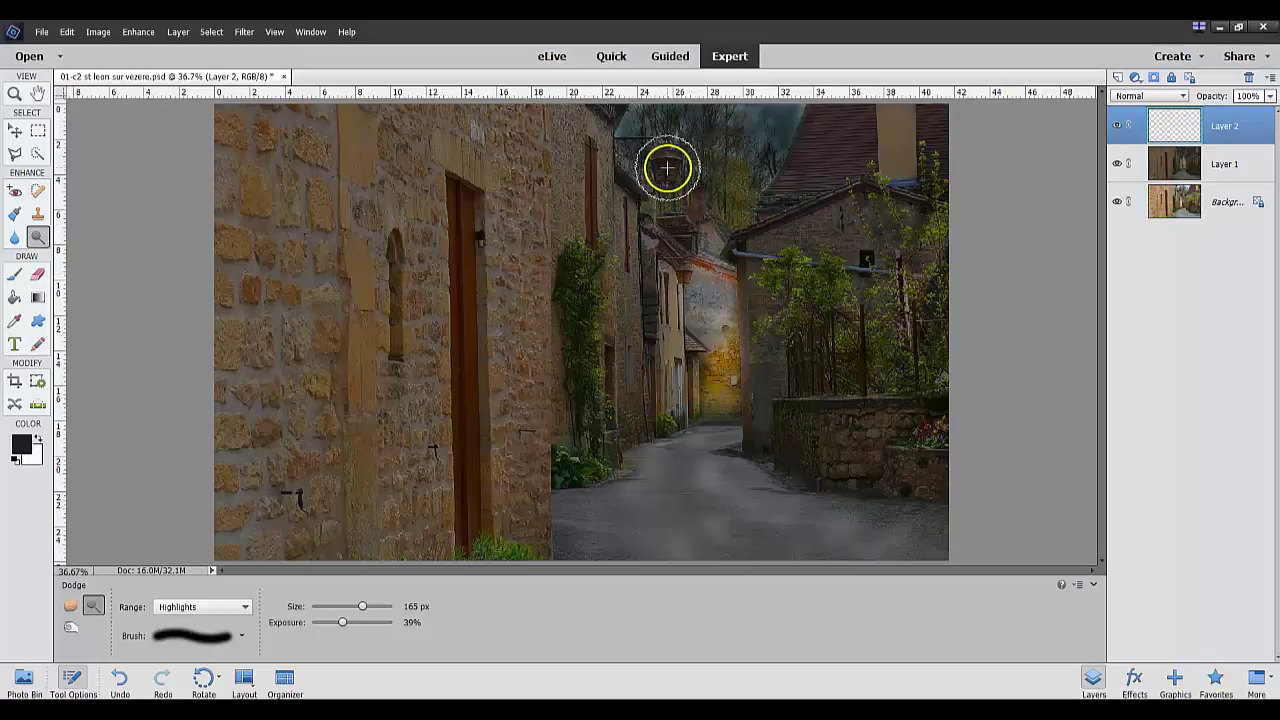
{"action": "left_click", "coordinate": [300, 467]}
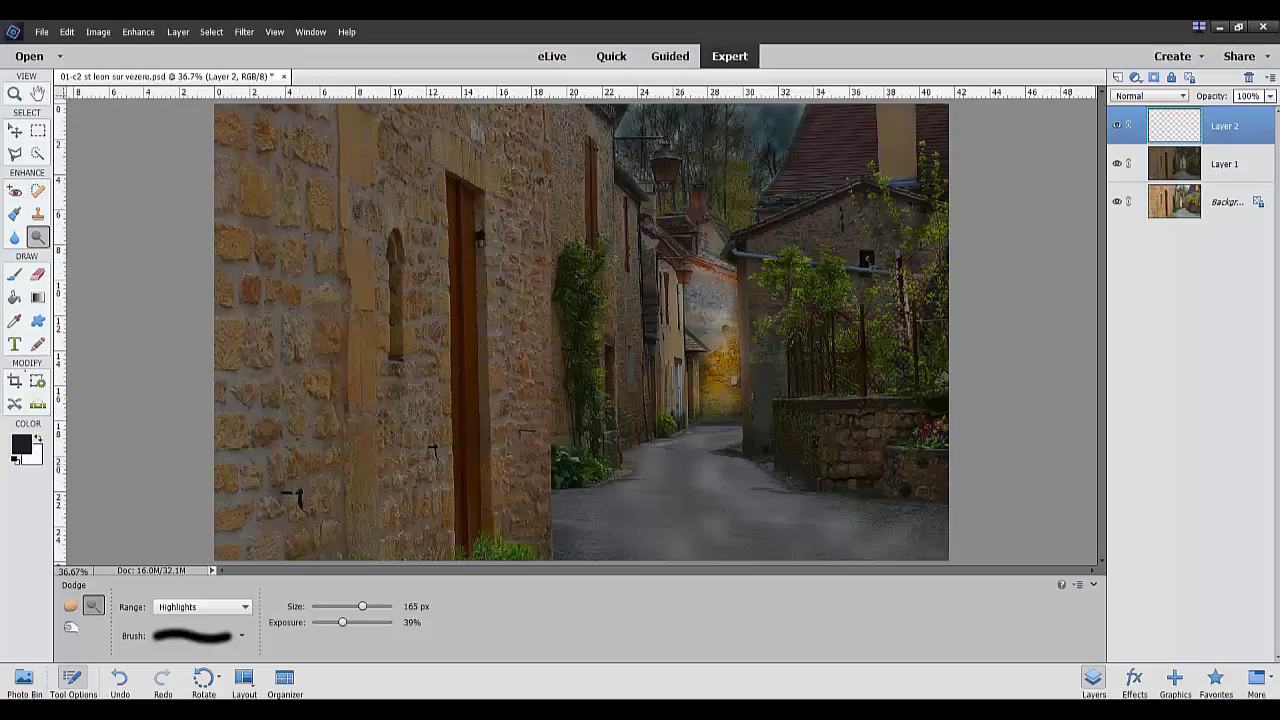
{"action": "left_click", "coordinate": [22, 445]}
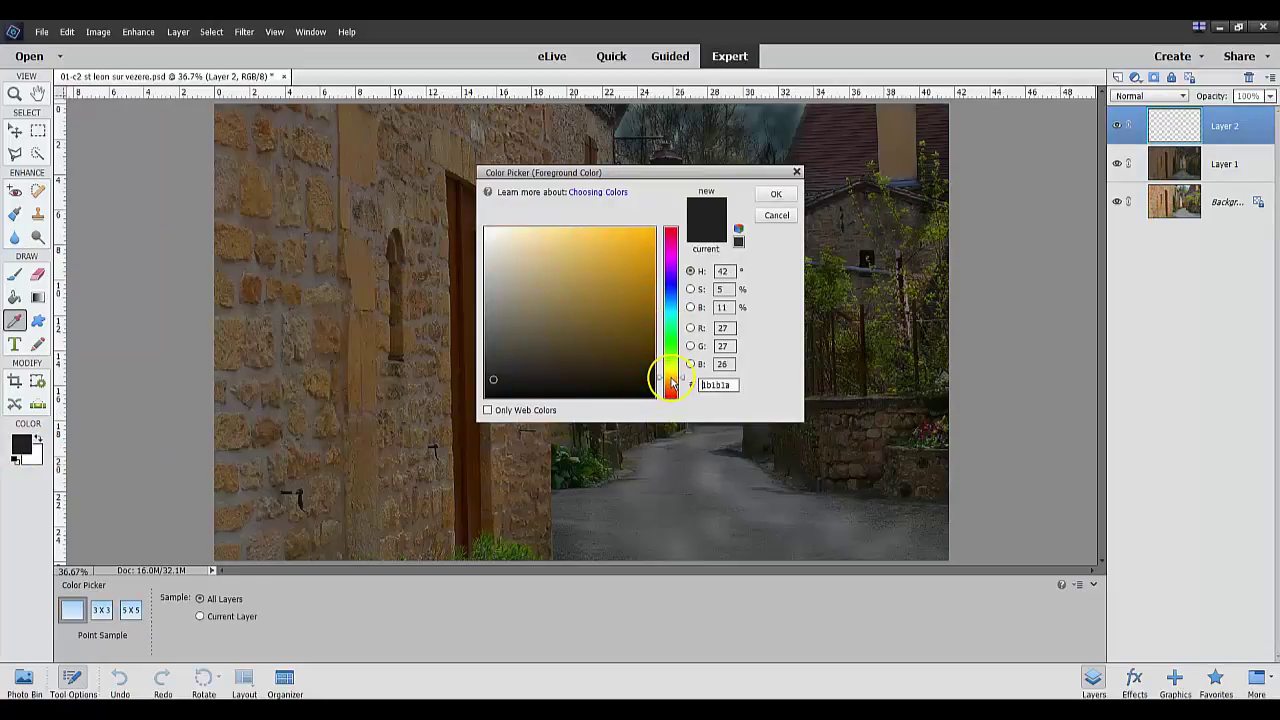
{"action": "left_click", "coordinate": [605, 238]}
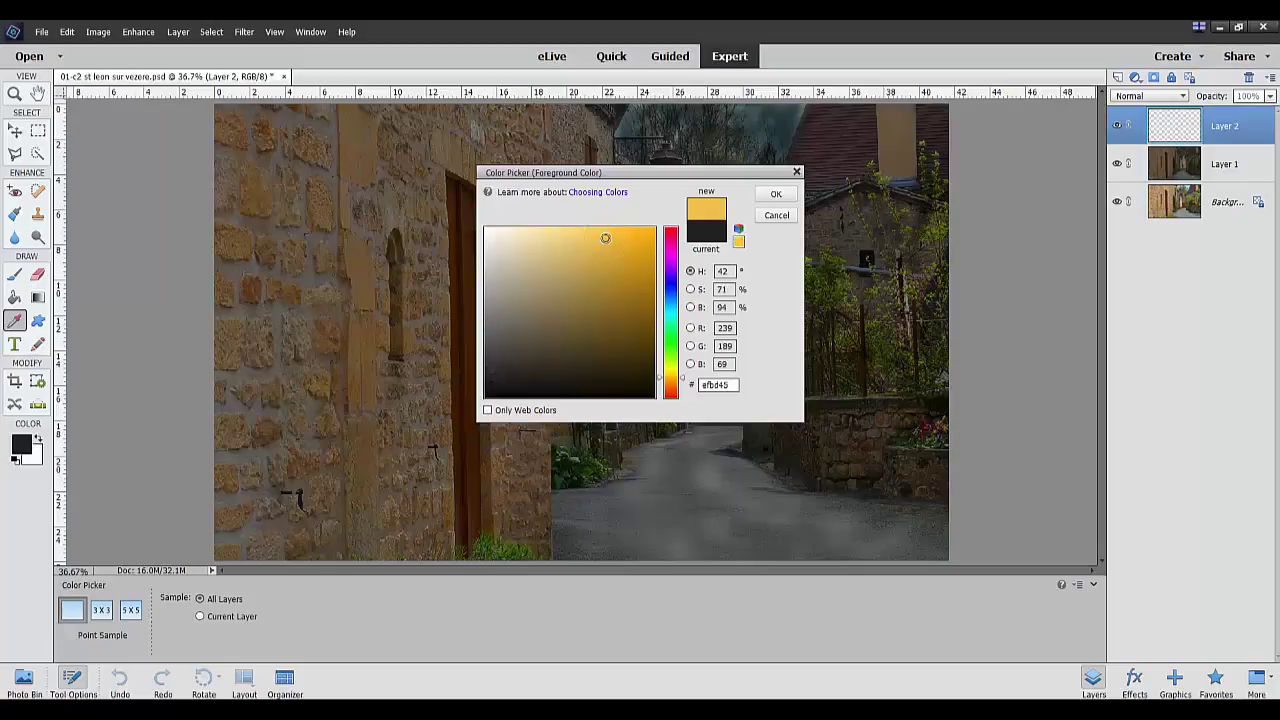
{"action": "left_click", "coordinate": [641, 237]}
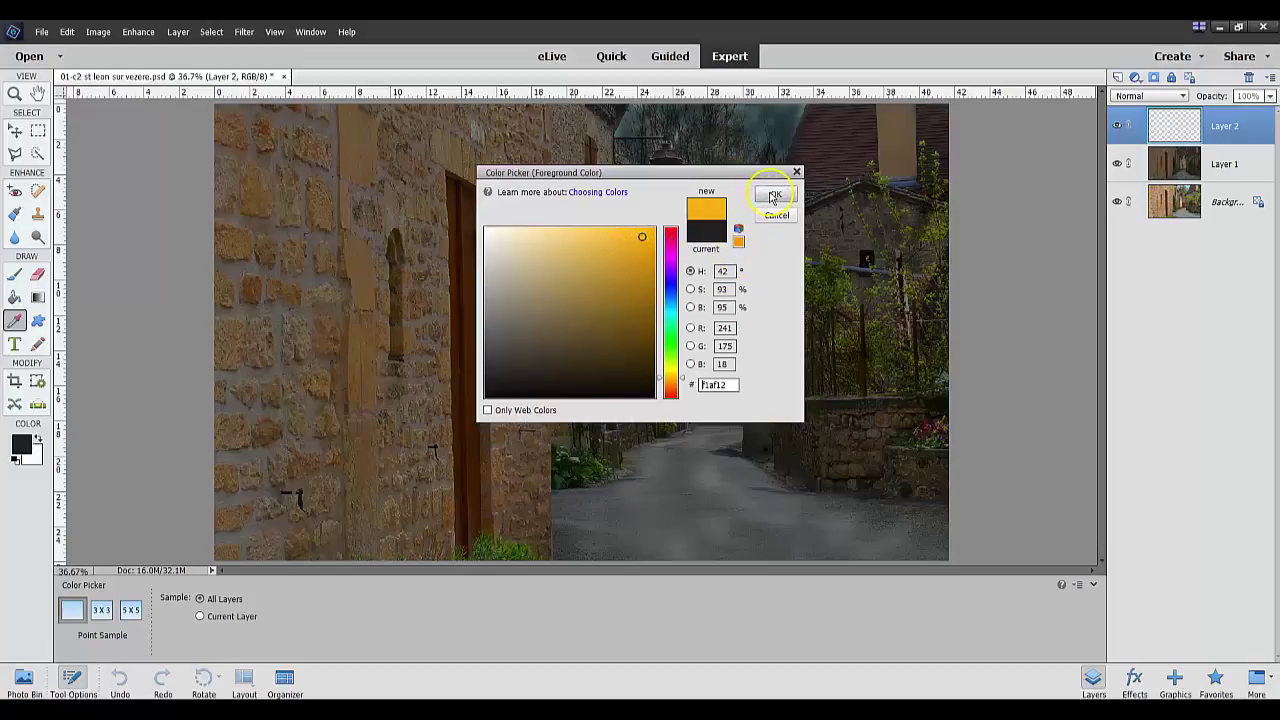
{"action": "left_click", "coordinate": [771, 195]}
{"action": "key", "text": "o"}
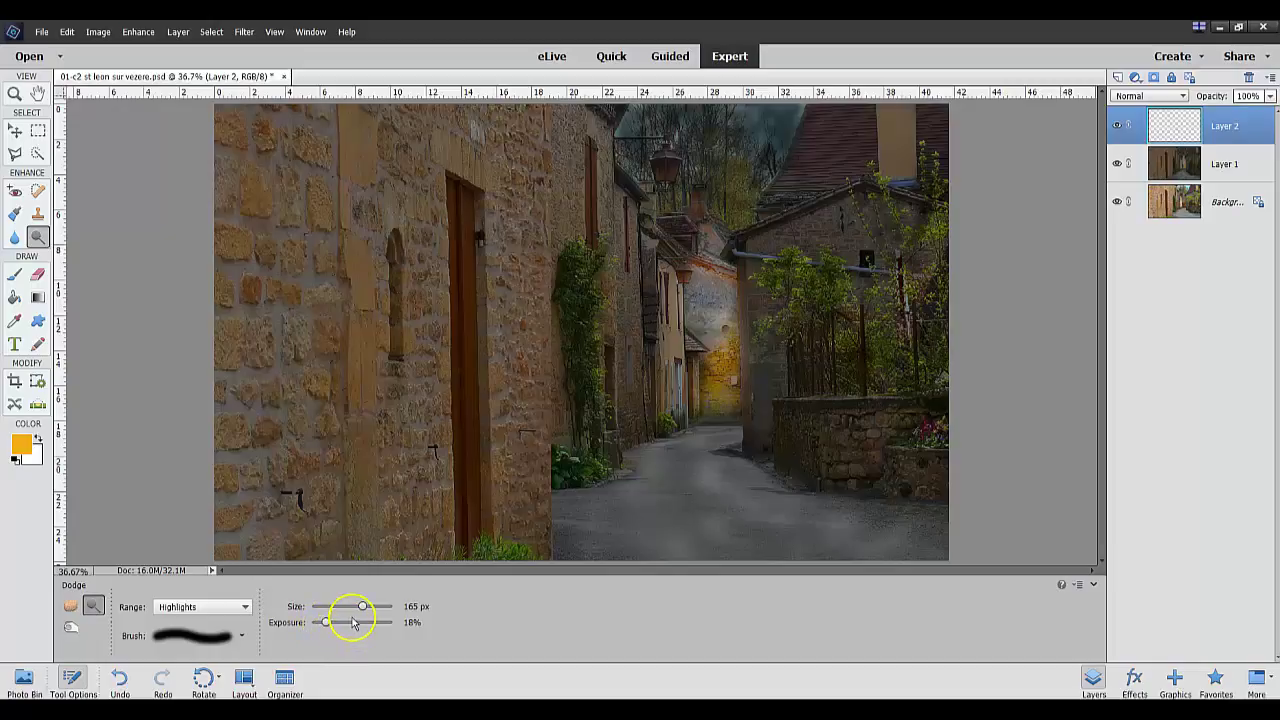
Enlarge the dodge brush to 326 px, keeping exposure at 18%.
{"action": "mouse_move", "coordinate": [363, 607]}
{"action": "left_mouse_down"}
{"action": "mouse_move", "coordinate": [375, 608]}
{"action": "mouse_move", "coordinate": [347, 607]}
{"action": "left_mouse_up"}
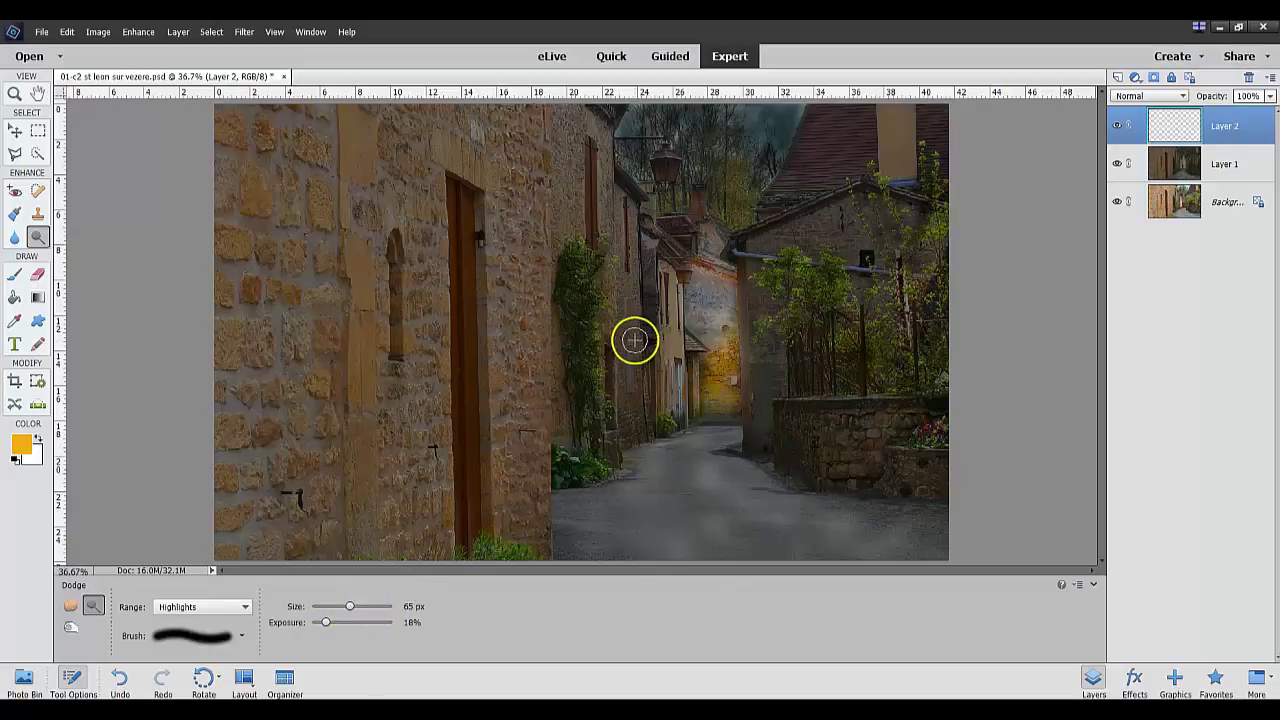
{"action": "left_click_drag", "start_coordinate": [347, 607], "coordinate": [369, 607]}
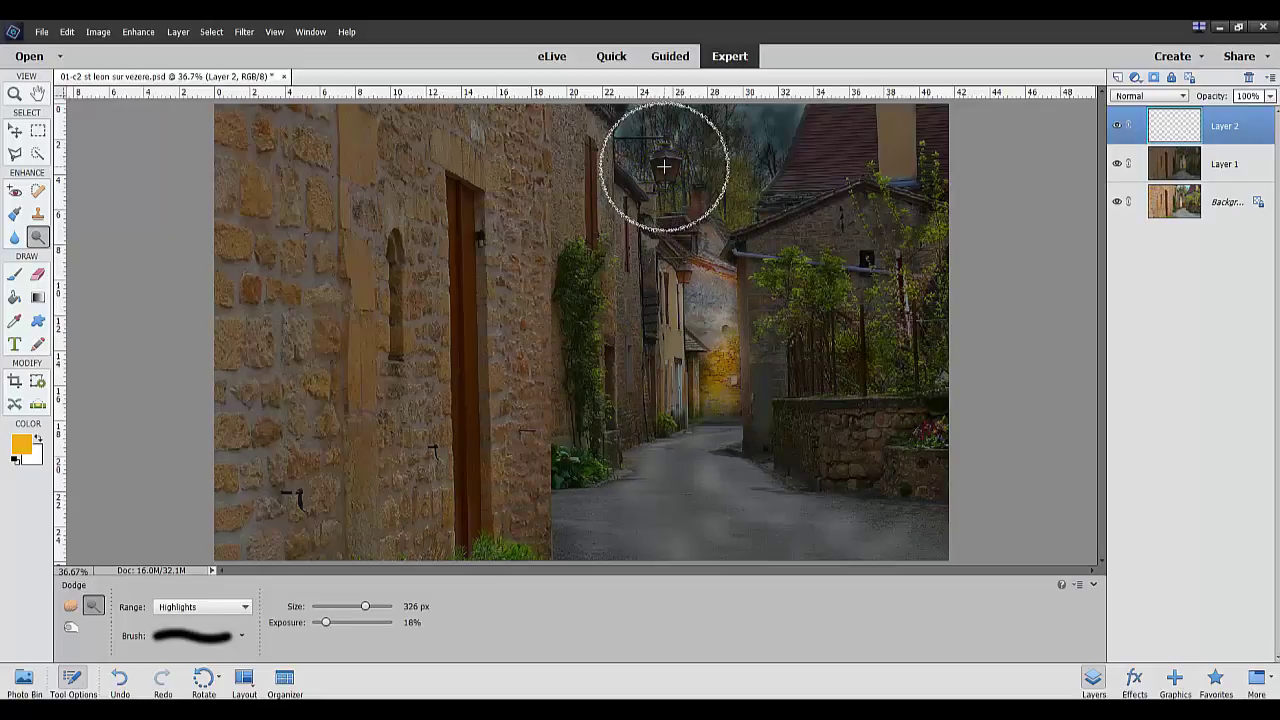
{"action": "mouse_move", "coordinate": [664, 166]}
{"action": "left_mouse_down"}
{"action": "mouse_move", "coordinate": [1089, 169]}
{"action": "mouse_move", "coordinate": [797, 238]}
{"action": "mouse_move", "coordinate": [709, 220]}
{"action": "mouse_move", "coordinate": [651, 166]}
{"action": "mouse_move", "coordinate": [664, 164]}
{"action": "left_mouse_up"}
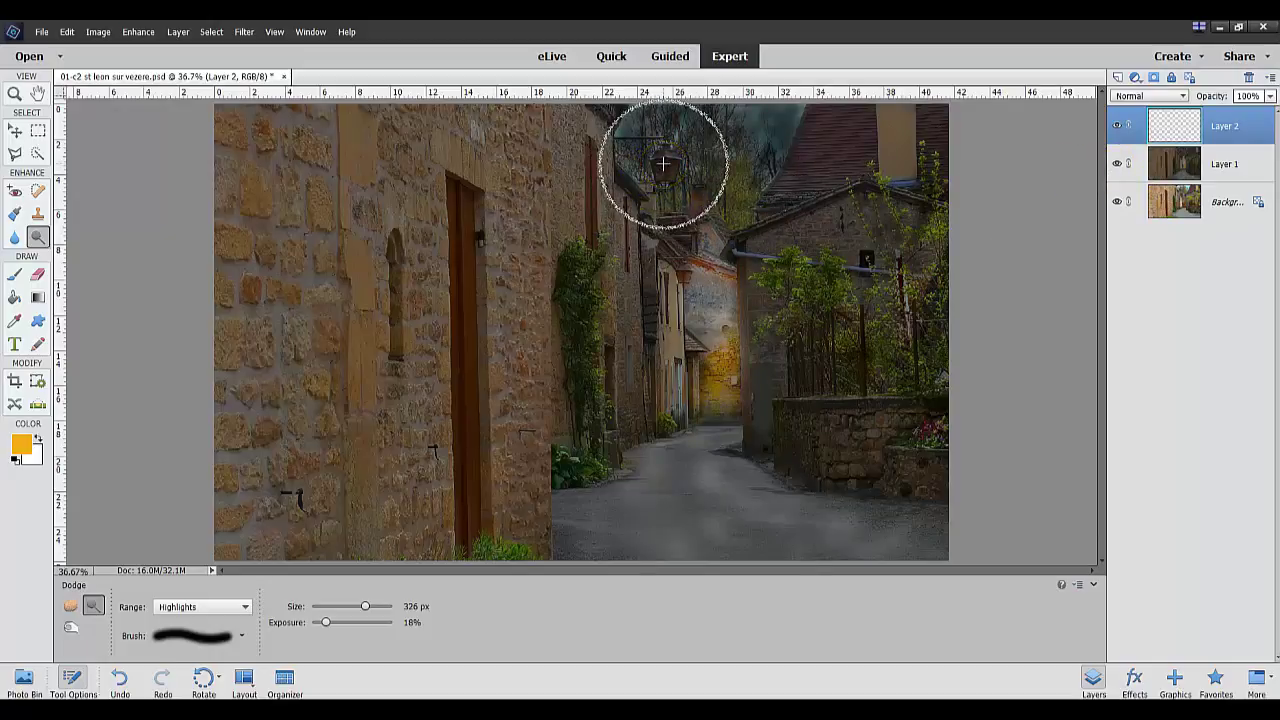
{"action": "mouse_move", "coordinate": [664, 164]}
{"action": "left_mouse_down"}
{"action": "mouse_move", "coordinate": [424, 220]}
{"action": "mouse_move", "coordinate": [224, 295]}
{"action": "mouse_move", "coordinate": [37, 467]}
{"action": "left_mouse_up"}
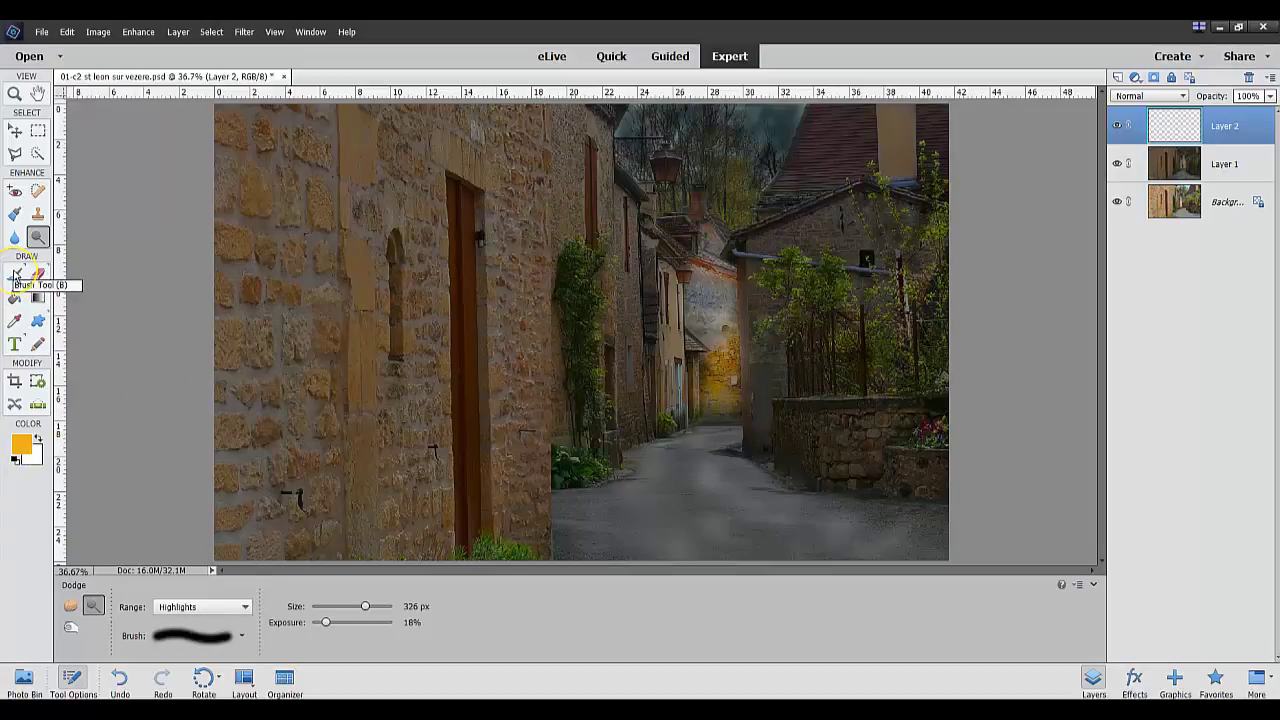
Paint soft orange glows with the Brush on Layer 2 over the hanging lamp and lower wall lamp.
{"action": "left_click", "coordinate": [15, 276]}
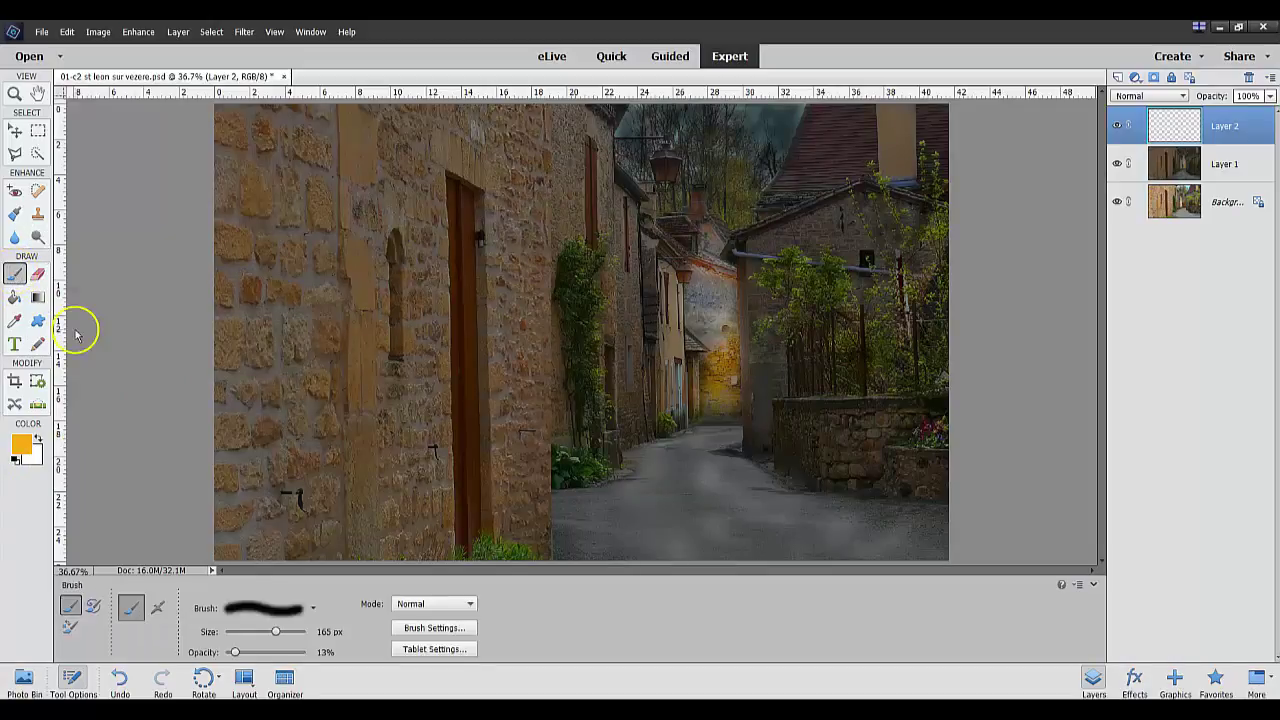
{"action": "left_click", "coordinate": [665, 165]}
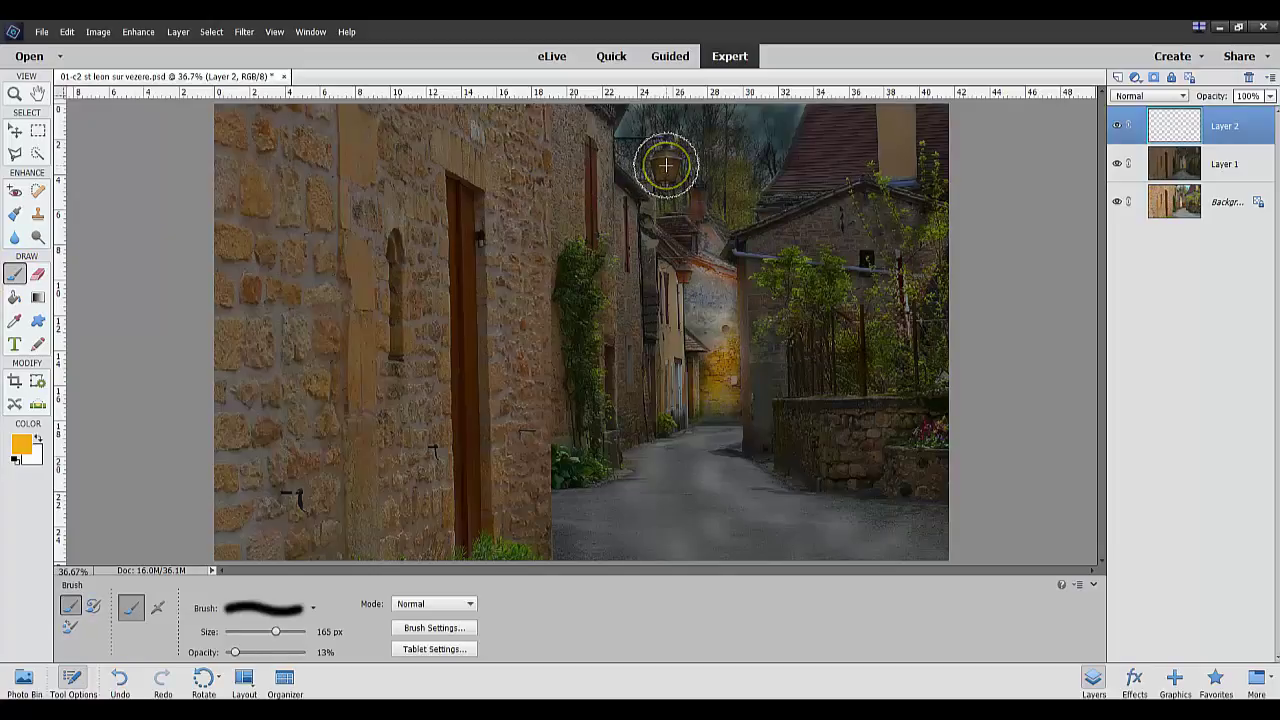
{"action": "left_click", "coordinate": [665, 165]}
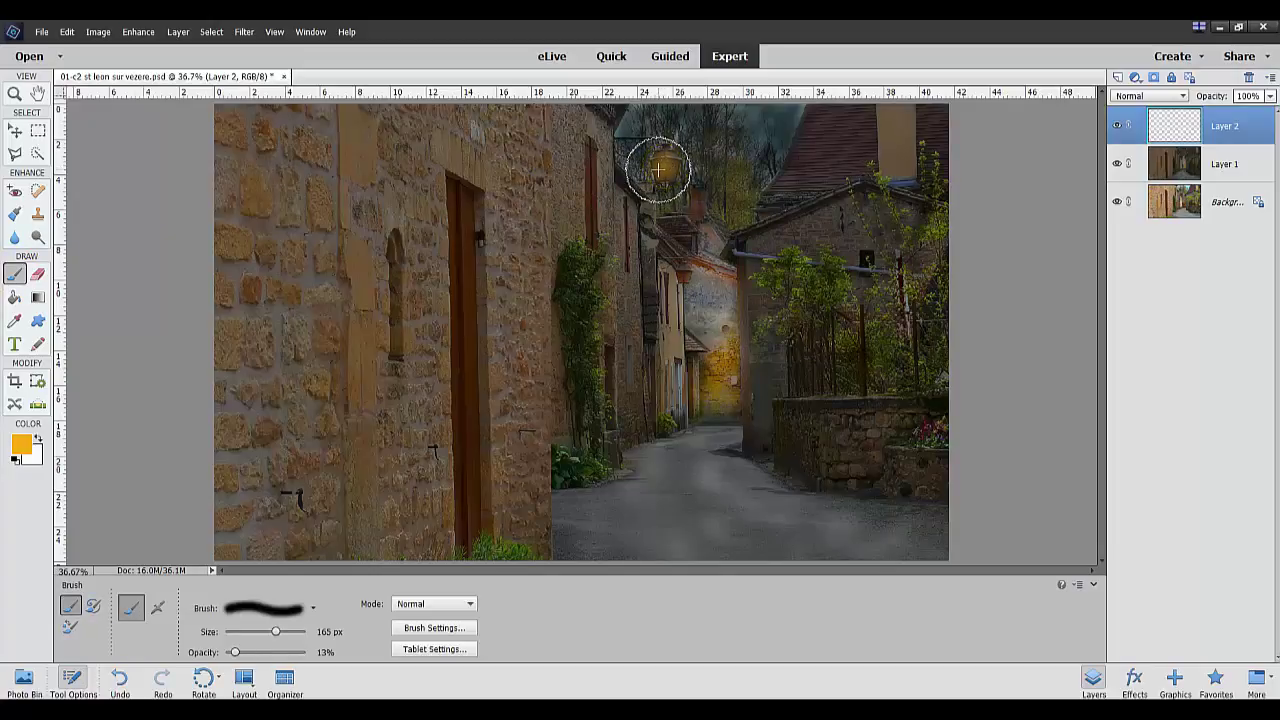
{"action": "mouse_move", "coordinate": [660, 245]}
{"action": "left_mouse_down"}
{"action": "mouse_move", "coordinate": [700, 286]}
{"action": "mouse_move", "coordinate": [681, 284]}
{"action": "mouse_move", "coordinate": [690, 262]}
{"action": "mouse_move", "coordinate": [677, 263]}
{"action": "mouse_move", "coordinate": [668, 187]}
{"action": "mouse_move", "coordinate": [683, 144]}
{"action": "mouse_move", "coordinate": [646, 142]}
{"action": "mouse_move", "coordinate": [638, 168]}
{"action": "mouse_move", "coordinate": [648, 188]}
{"action": "mouse_move", "coordinate": [681, 192]}
{"action": "mouse_move", "coordinate": [694, 151]}
{"action": "mouse_move", "coordinate": [659, 139]}
{"action": "mouse_move", "coordinate": [691, 274]}
{"action": "left_mouse_up"}
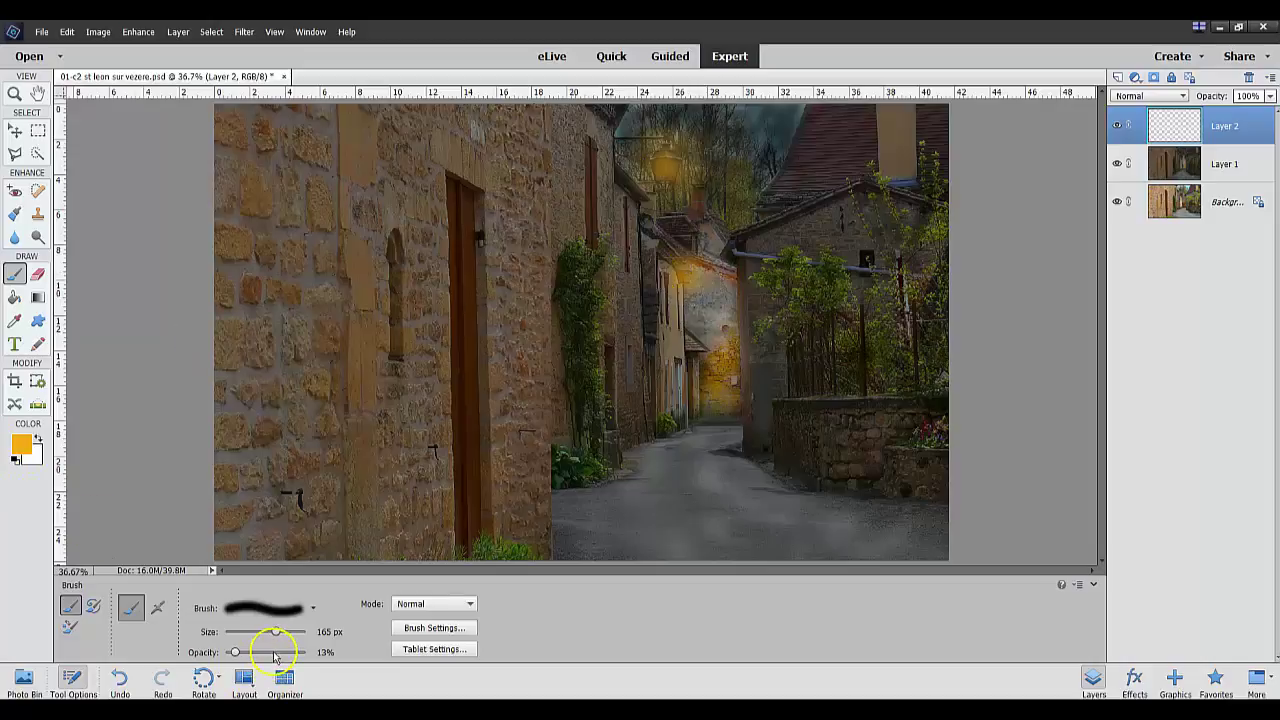
{"action": "mouse_move", "coordinate": [650, 310]}
{"action": "left_mouse_down"}
{"action": "mouse_move", "coordinate": [677, 271]}
{"action": "mouse_move", "coordinate": [686, 277]}
{"action": "left_mouse_up"}
Paint the hanging lamp at 81% opacity, then dab a small 25 px bright orange core.
{"action": "mouse_move", "coordinate": [277, 657]}
{"action": "left_mouse_down"}
{"action": "mouse_move", "coordinate": [291, 662]}
{"action": "mouse_move", "coordinate": [242, 636]}
{"action": "left_mouse_up"}
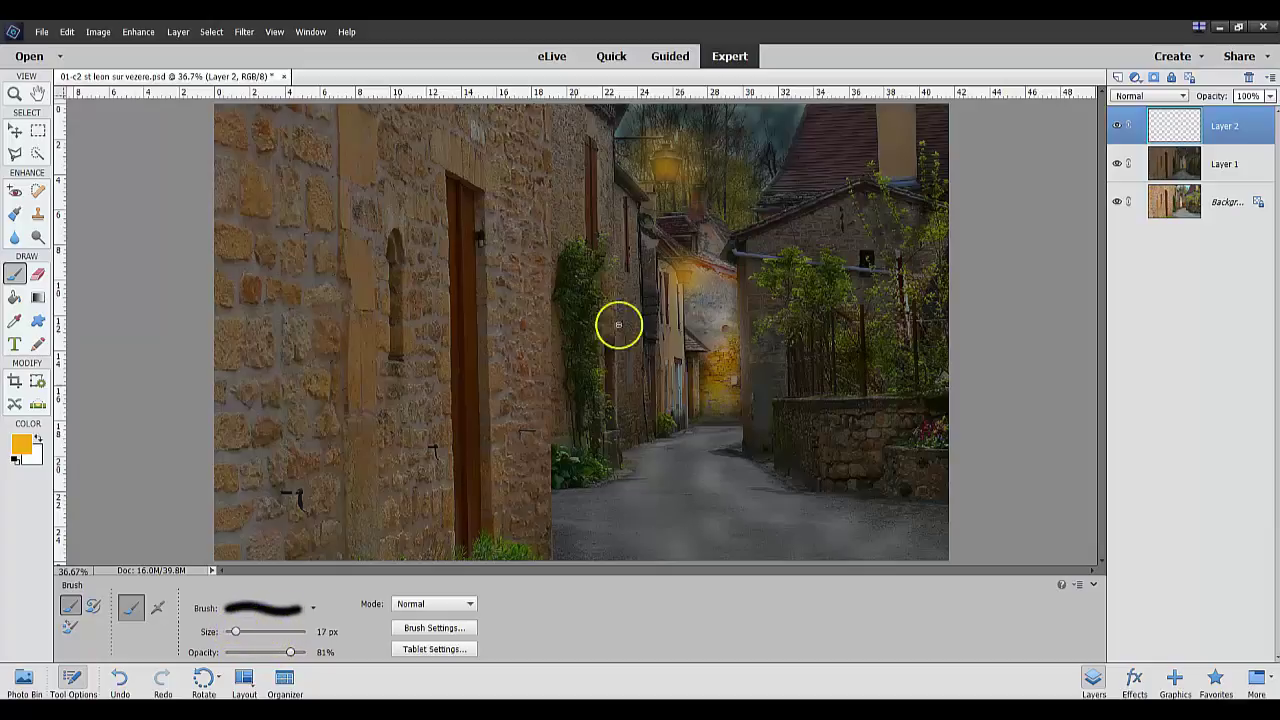
{"action": "left_click", "coordinate": [667, 167]}
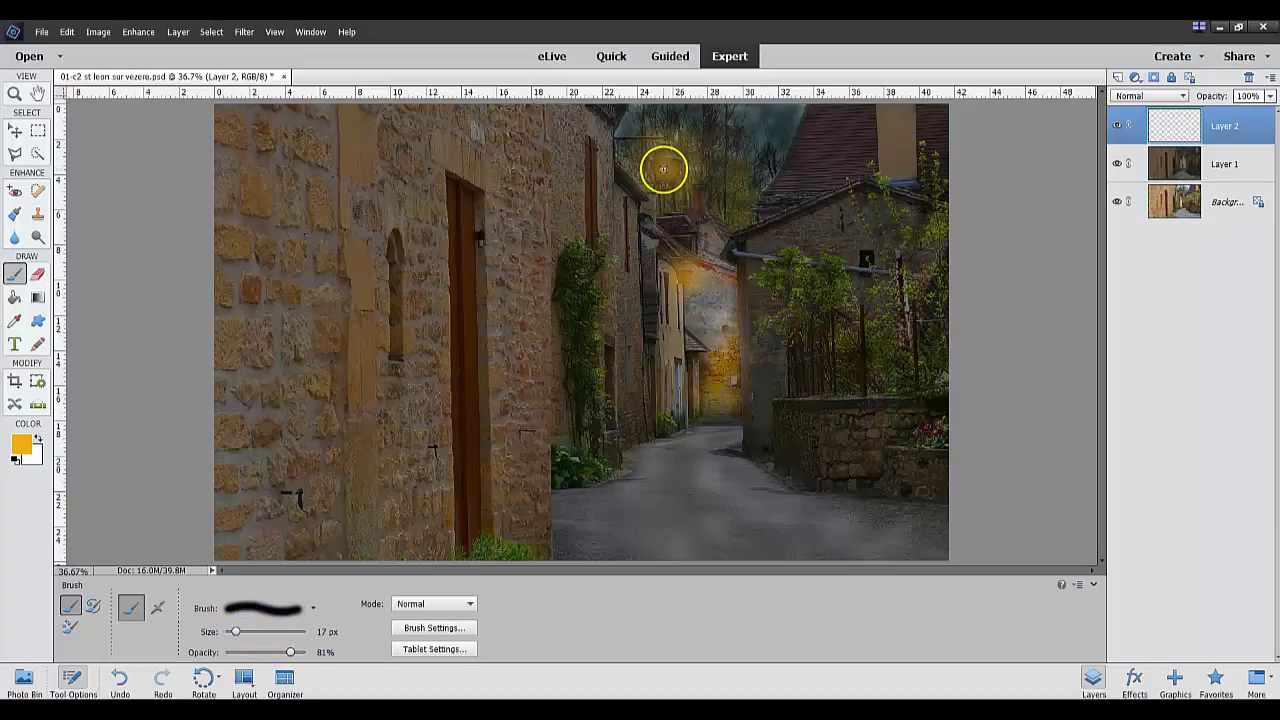
{"action": "left_click", "coordinate": [238, 633]}
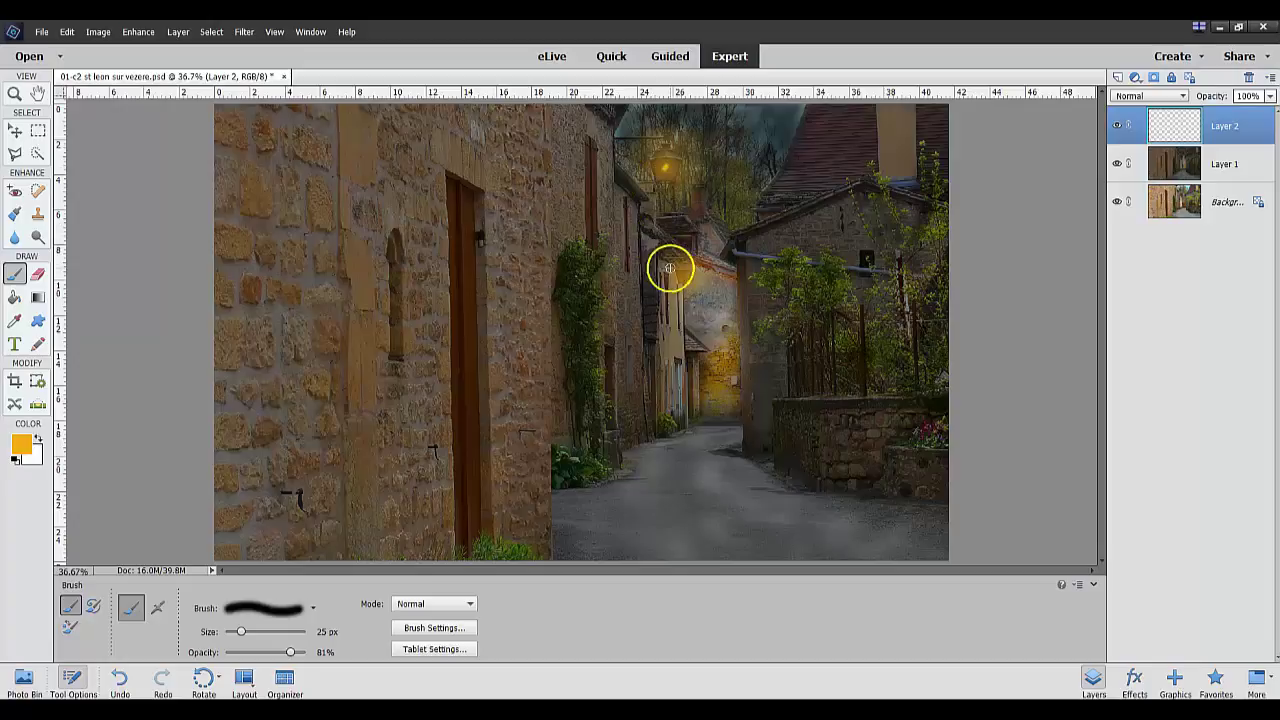
{"action": "left_click", "coordinate": [667, 168]}
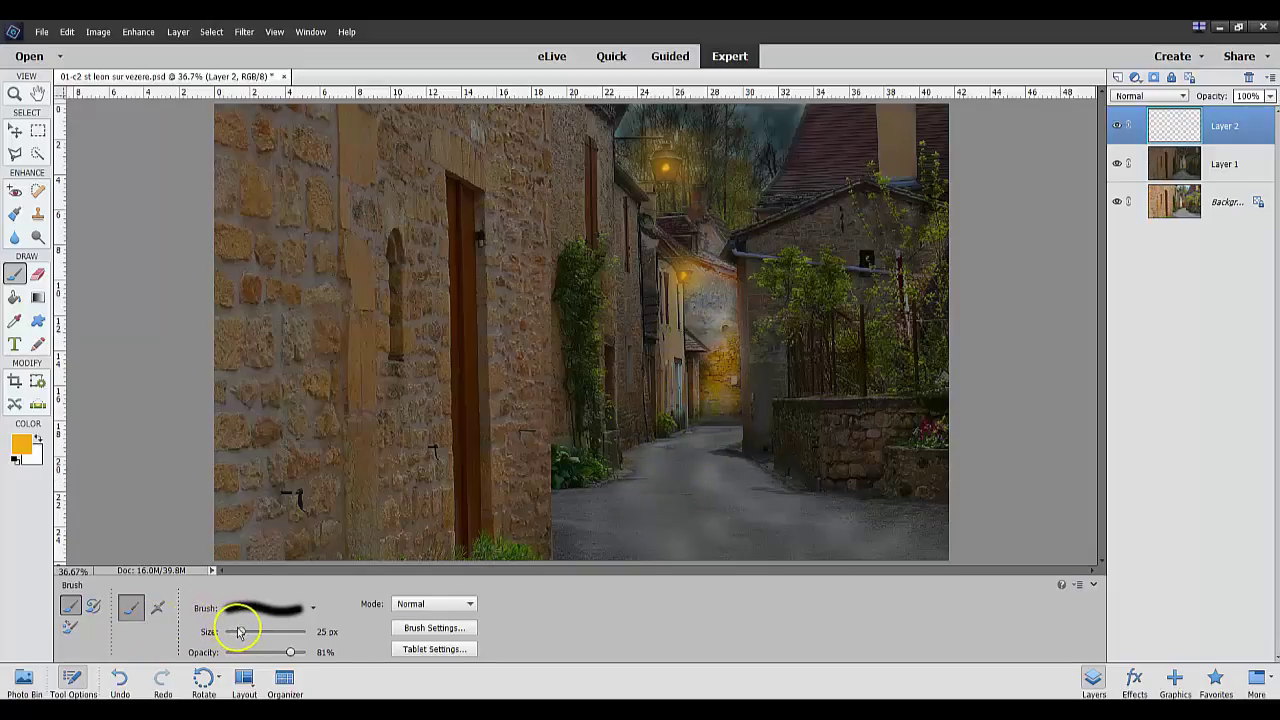
Brush the road with a 447 px yellow glow, undo it, and repaint at 21% opacity.
{"action": "left_click_drag", "start_coordinate": [240, 632], "coordinate": [267, 632]}
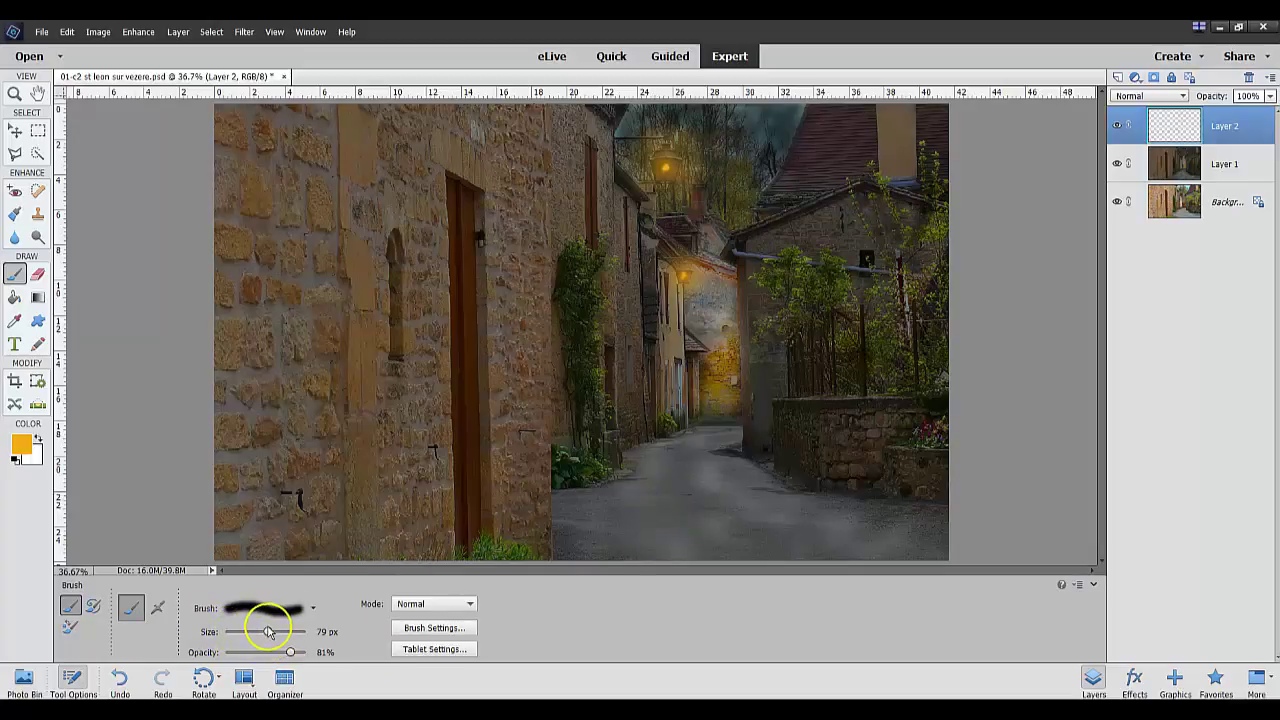
{"action": "left_click_drag", "start_coordinate": [268, 632], "coordinate": [282, 636]}
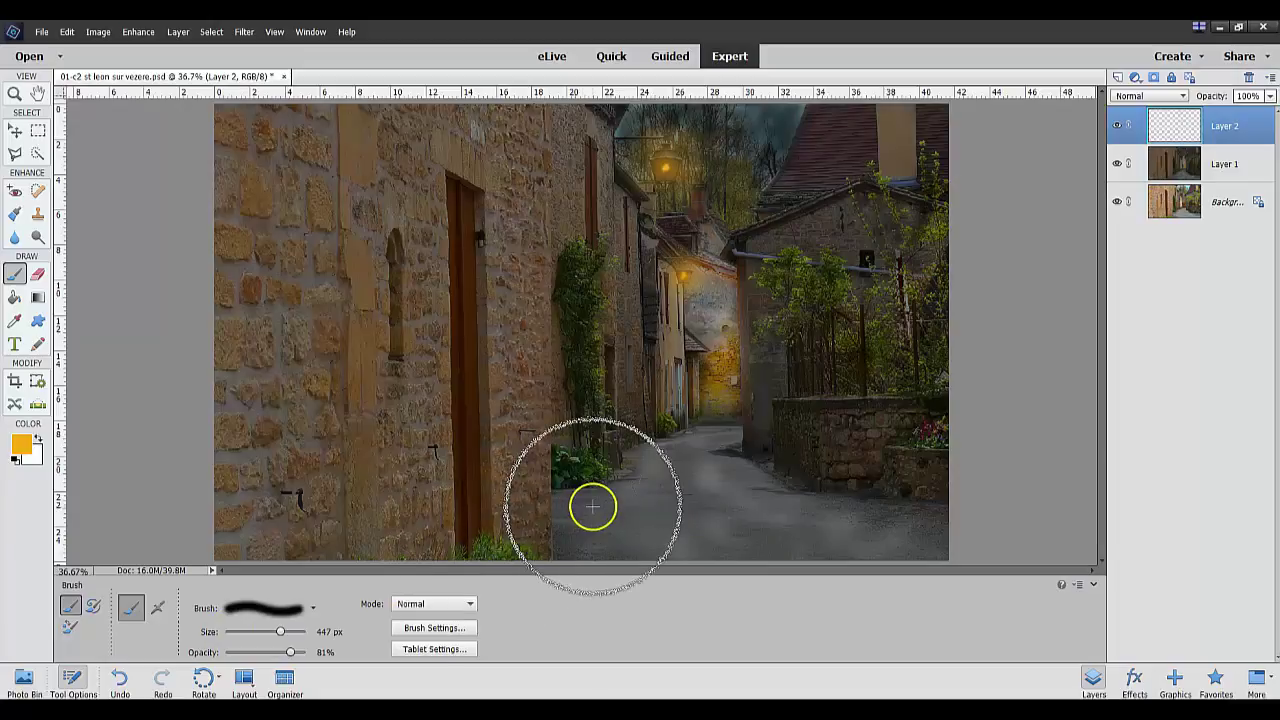
{"action": "left_click_drag", "start_coordinate": [689, 449], "coordinate": [695, 443]}
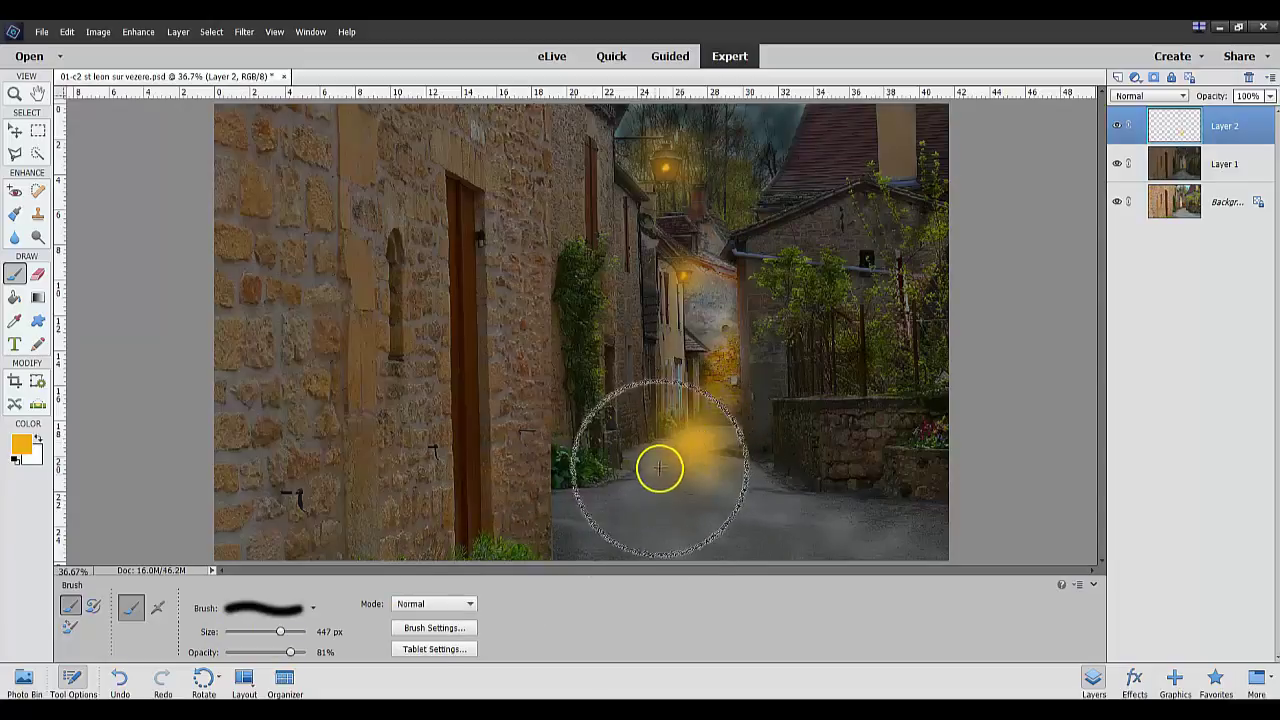
{"action": "left_click", "coordinate": [66, 31]}
{"action": "left_click", "coordinate": [80, 47]}
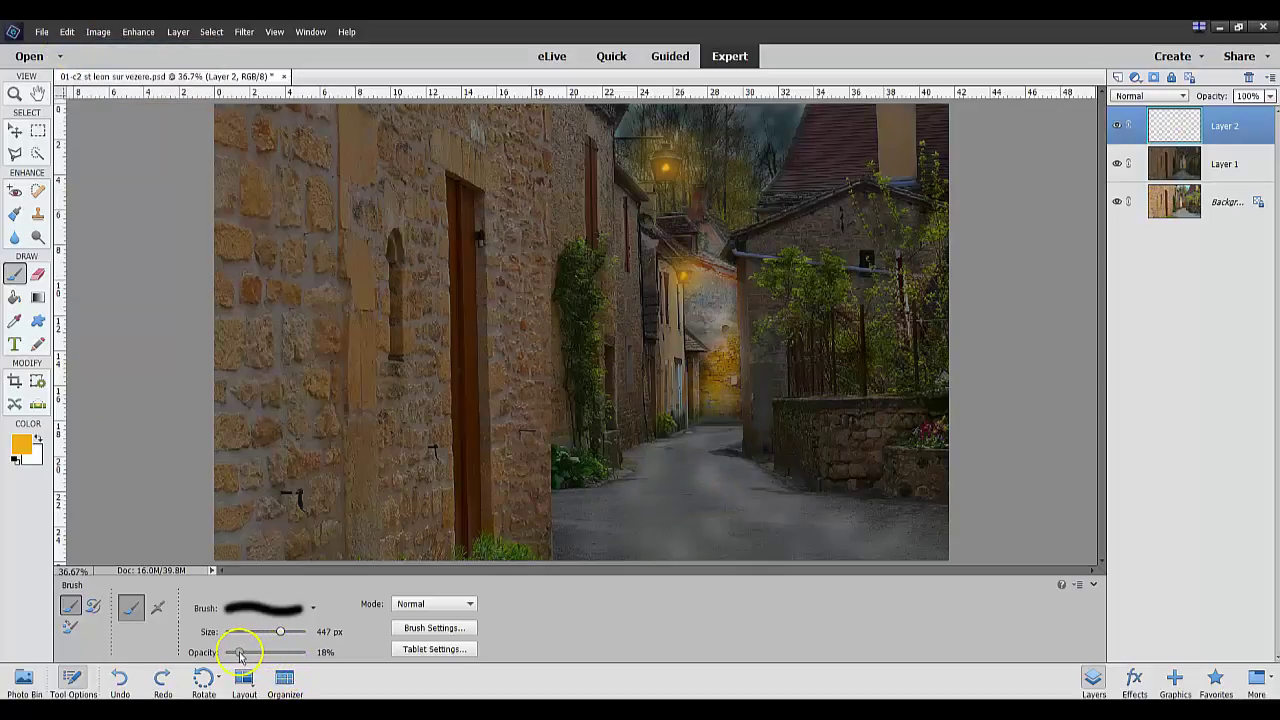
{"action": "left_click_drag", "start_coordinate": [240, 652], "coordinate": [242, 652]}
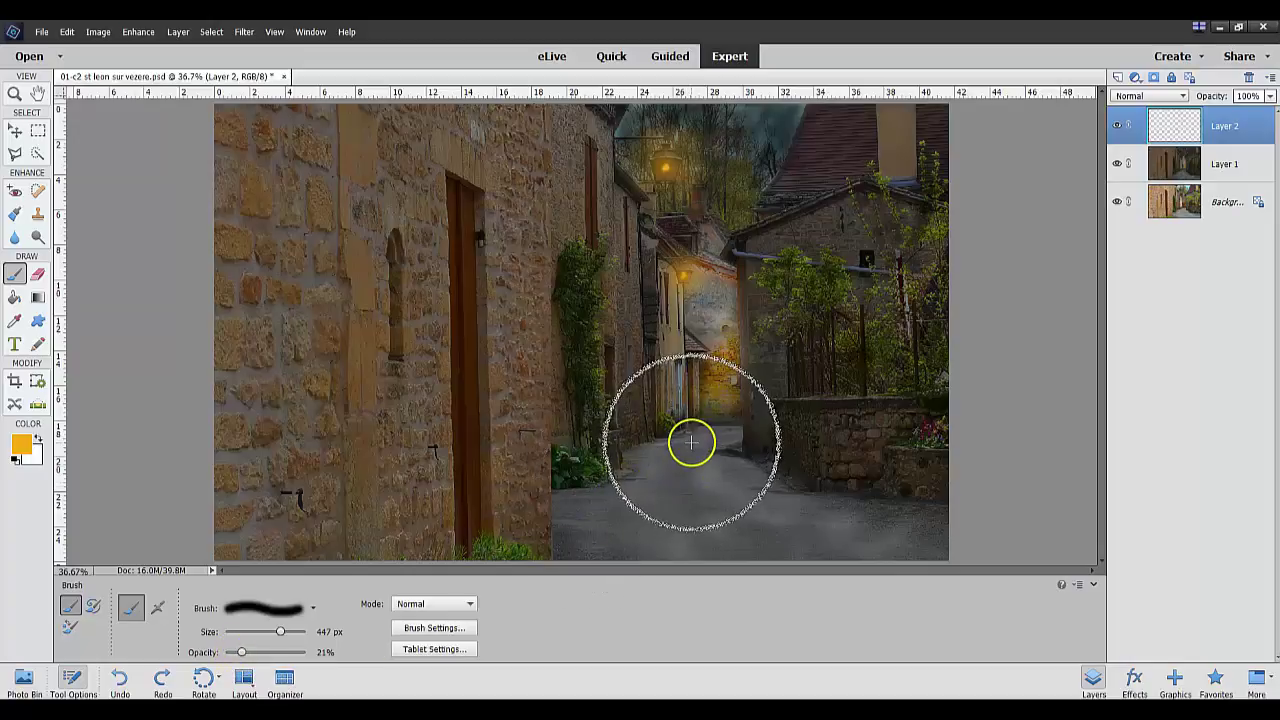
{"action": "mouse_move", "coordinate": [691, 442]}
{"action": "left_mouse_down"}
{"action": "mouse_move", "coordinate": [650, 469]}
{"action": "mouse_move", "coordinate": [597, 541]}
{"action": "mouse_move", "coordinate": [699, 516]}
{"action": "mouse_move", "coordinate": [756, 541]}
{"action": "mouse_move", "coordinate": [720, 433]}
{"action": "mouse_move", "coordinate": [642, 472]}
{"action": "mouse_move", "coordinate": [666, 242]}
{"action": "mouse_move", "coordinate": [685, 348]}
{"action": "mouse_move", "coordinate": [610, 493]}
{"action": "mouse_move", "coordinate": [666, 468]}
{"action": "mouse_move", "coordinate": [697, 290]}
{"action": "mouse_move", "coordinate": [672, 253]}
{"action": "mouse_move", "coordinate": [660, 471]}
{"action": "mouse_move", "coordinate": [712, 438]}
{"action": "mouse_move", "coordinate": [664, 470]}
{"action": "mouse_move", "coordinate": [686, 439]}
{"action": "mouse_move", "coordinate": [676, 212]}
{"action": "mouse_move", "coordinate": [657, 377]}
{"action": "mouse_move", "coordinate": [610, 466]}
{"action": "mouse_move", "coordinate": [628, 490]}
{"action": "mouse_move", "coordinate": [671, 503]}
{"action": "left_mouse_up"}
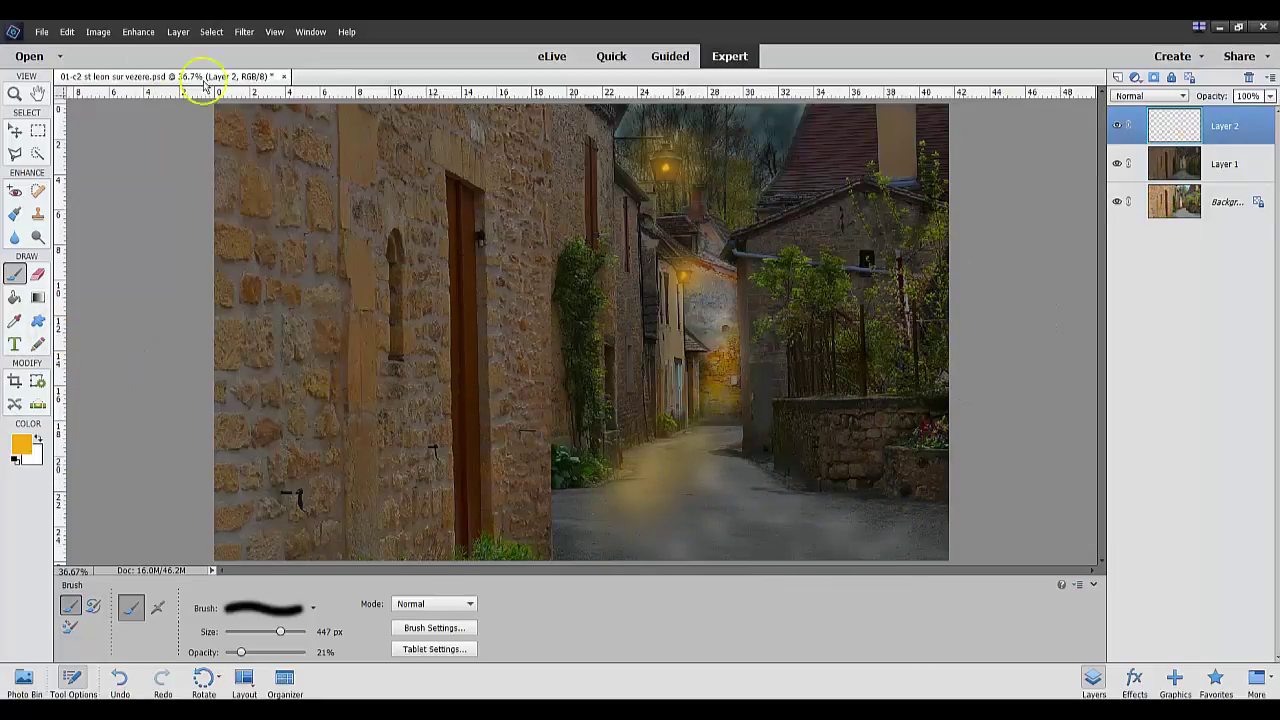
Revert the street photo to its saved PSD version, restoring daytime colours and four layers.
{"action": "left_click", "coordinate": [67, 33]}
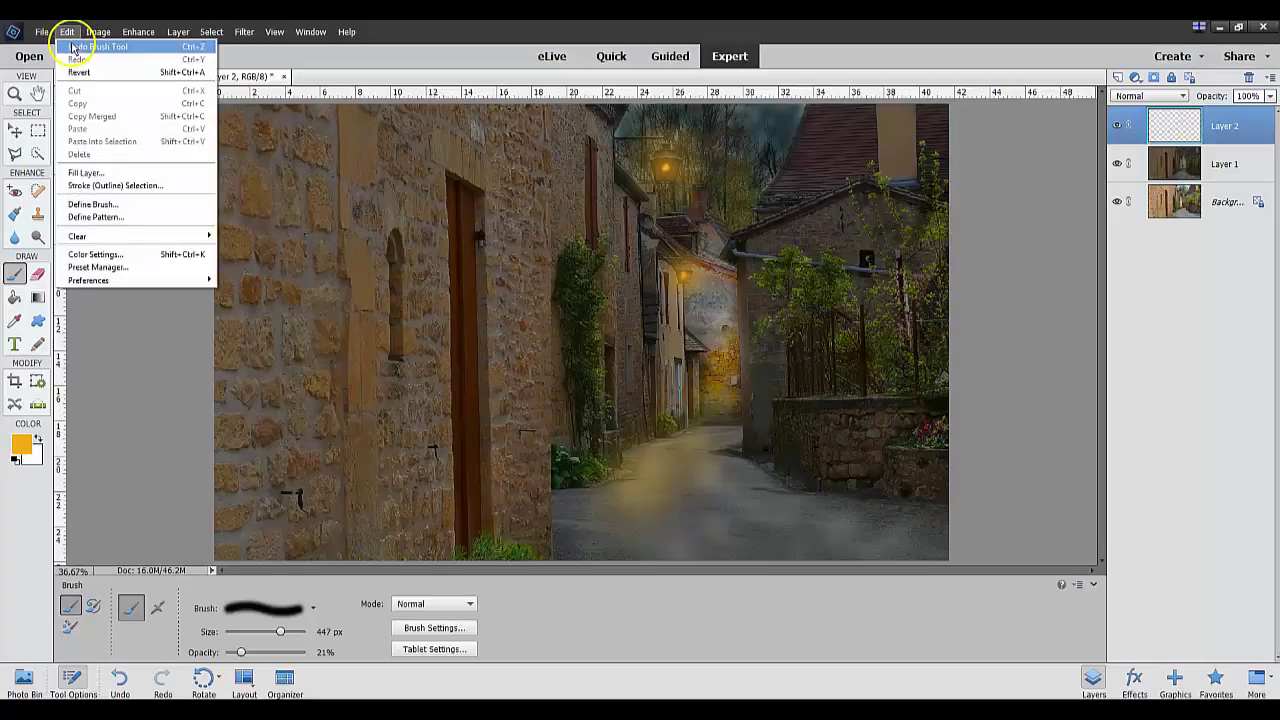
{"action": "left_click", "coordinate": [80, 72]}
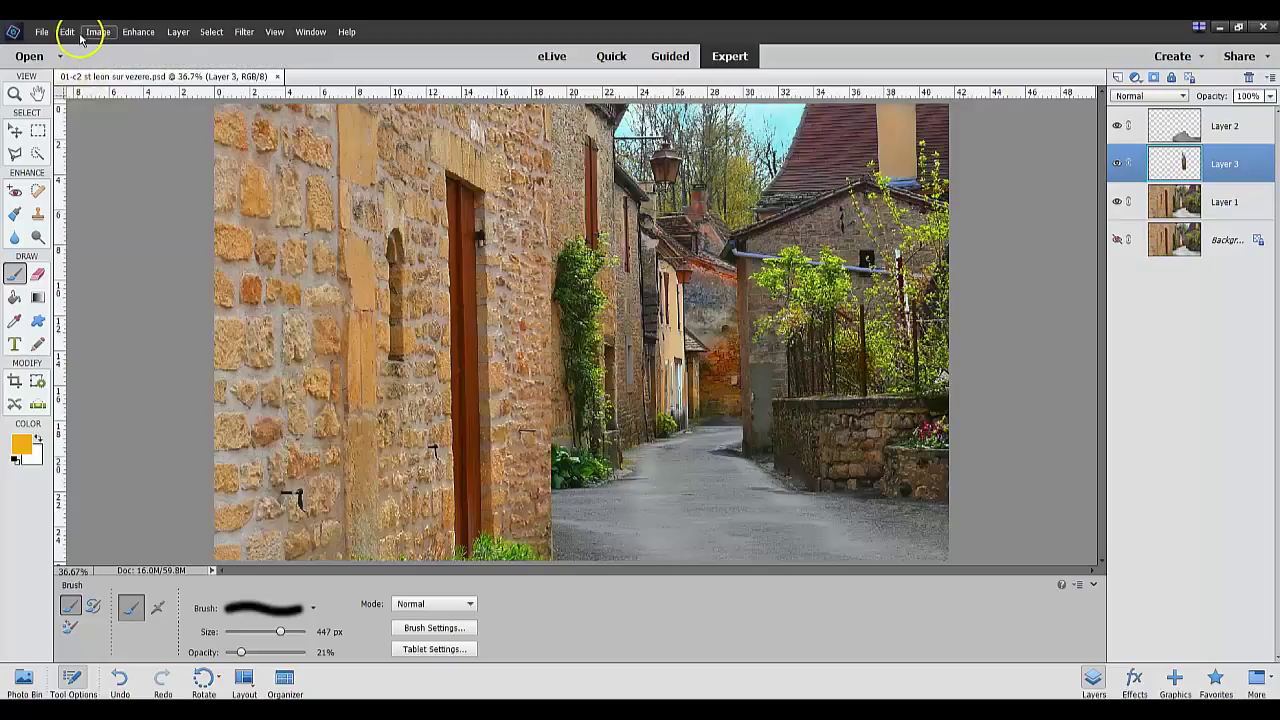
{"action": "left_click", "coordinate": [67, 31]}
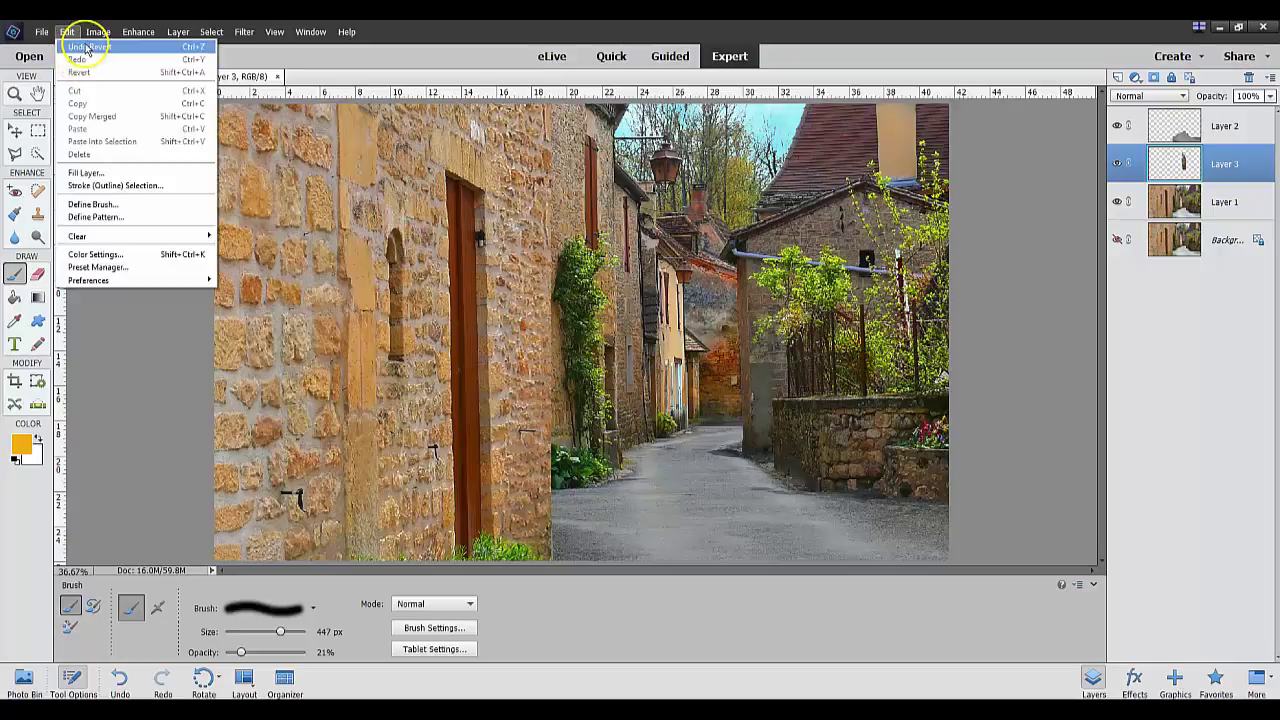
Undo the revert to bring back the darkened night street with orange lamp glows.
{"action": "left_click", "coordinate": [88, 46]}
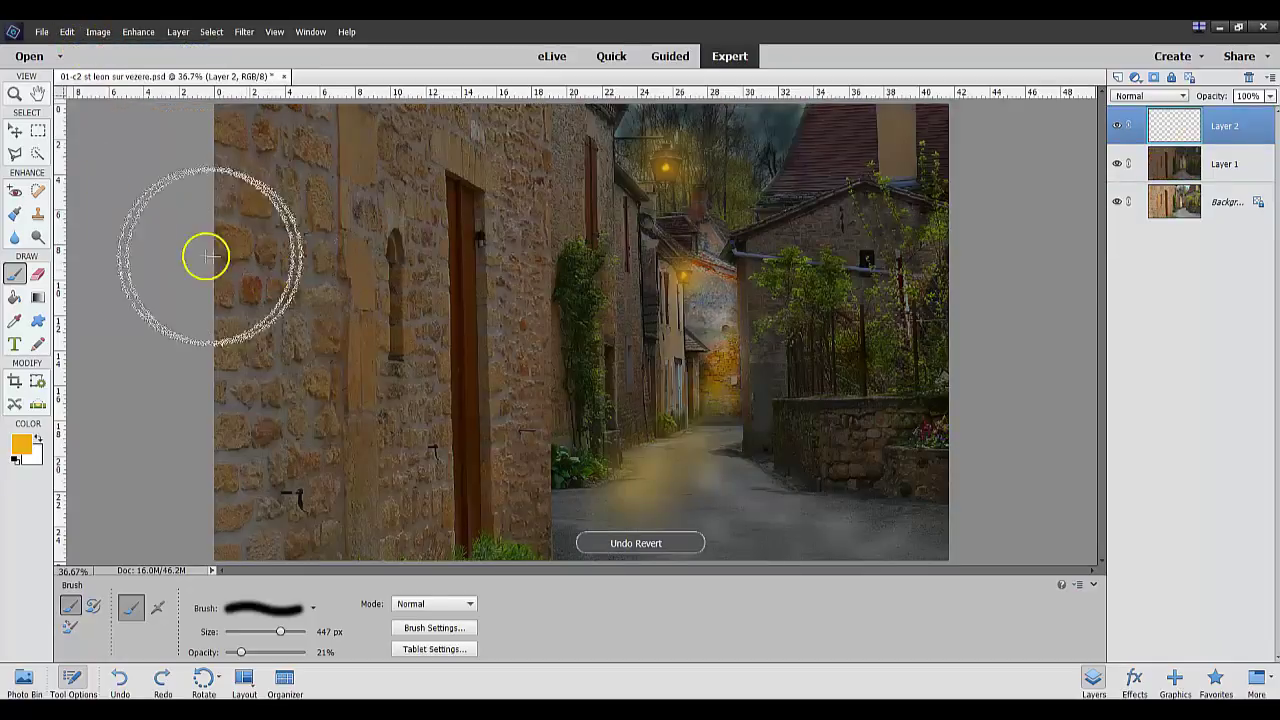